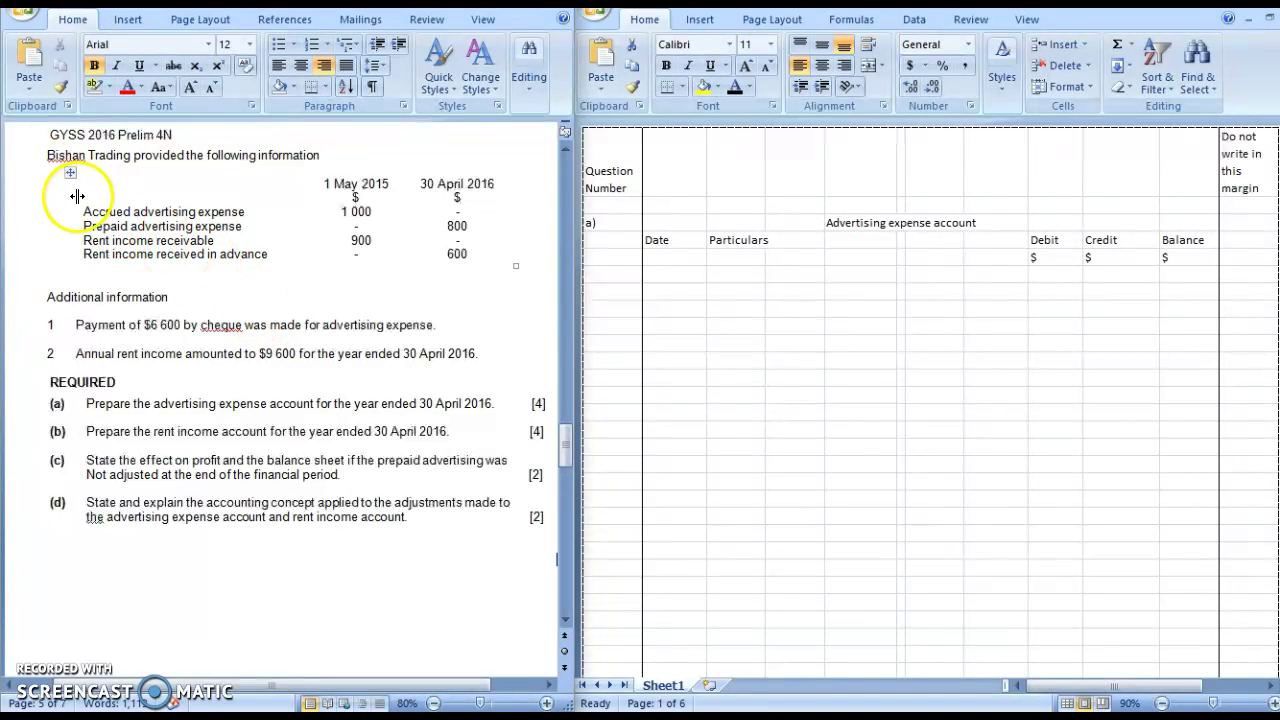
# Highlight in yellow the accrued and prepaid advertising expense rows and the $6 600 cheque payment line in the question.
pyautogui.moveTo(82, 212); pyautogui.dragTo(440, 228)
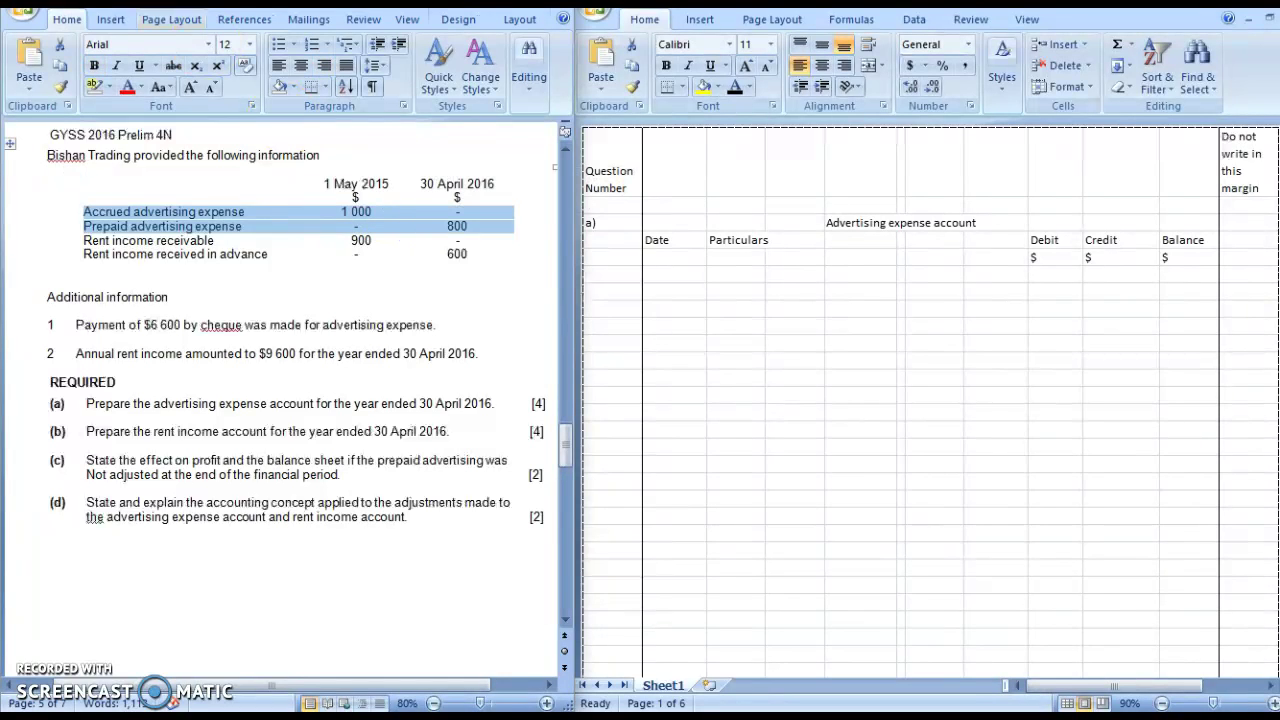
pyautogui.click(110, 88)
pyautogui.click(102, 98)
pyautogui.click(346, 260)
pyautogui.click(740, 374)
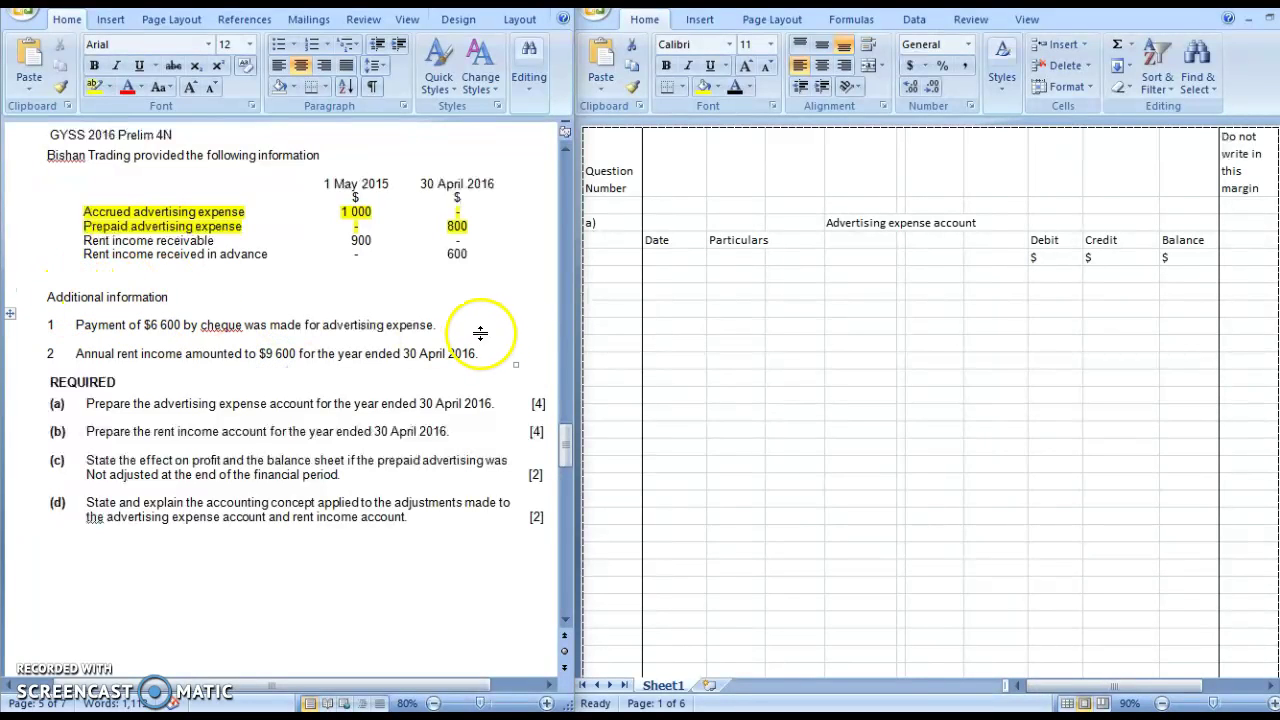
pyautogui.moveTo(480, 323); pyautogui.dragTo(93, 318)
pyautogui.click(94, 87)
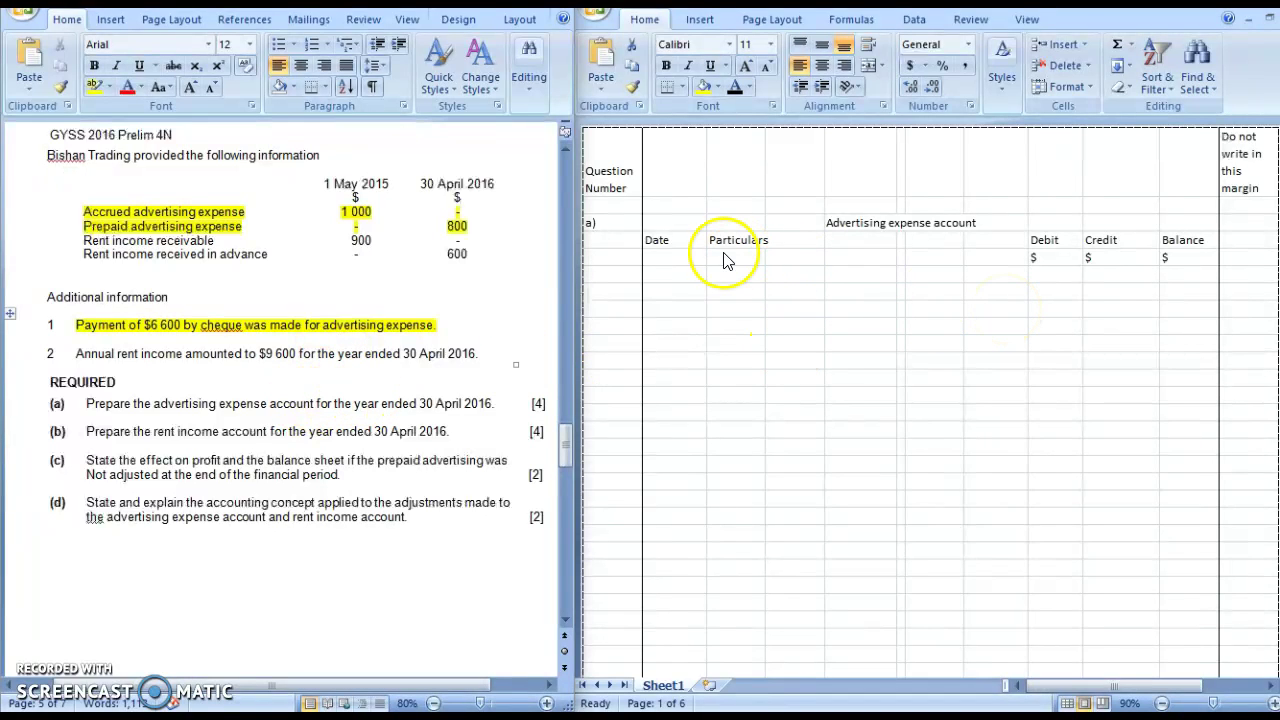
# Enter the year 2015 and the date May 1 below it in the advertising expense account's Date column.
pyautogui.click(703, 343)
pyautogui.click(684, 271)
pyautogui.press('Up')
pyautogui.write("'201")
pyautogui.write('5')
pyautogui.press('Return')
pyautogui.write("'May 1")
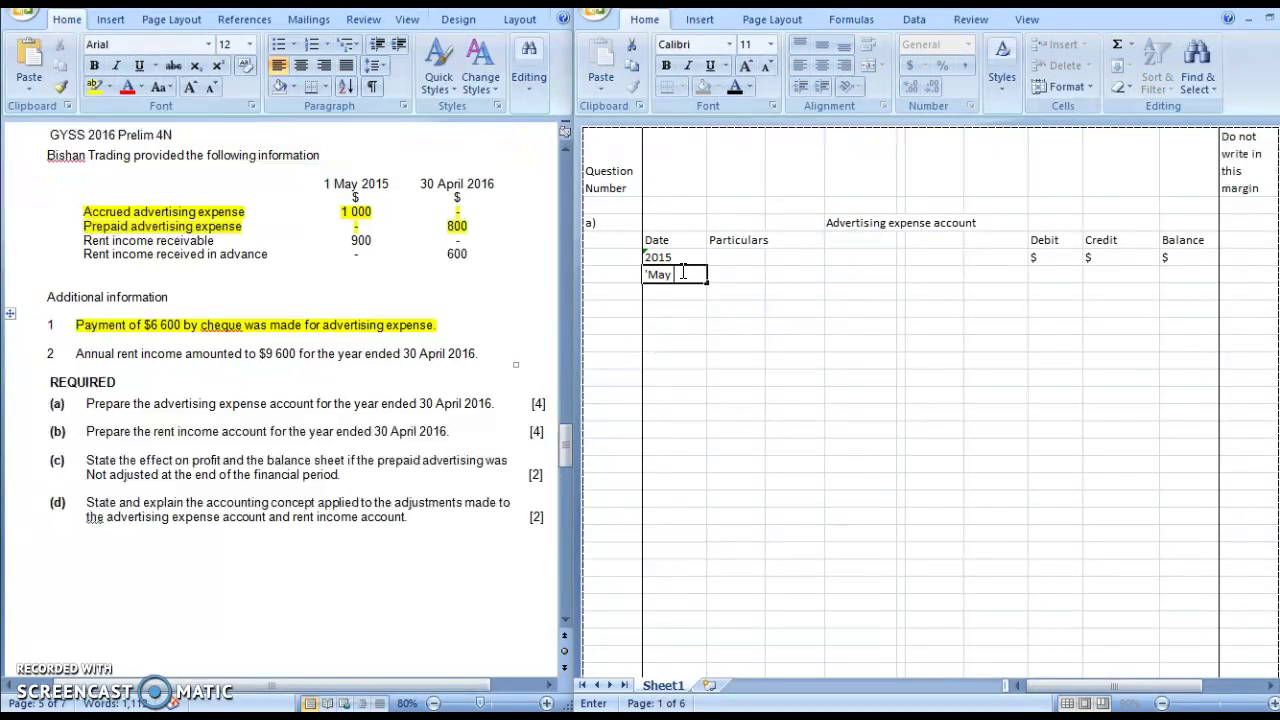
pyautogui.press('Return')
# Enter "Accrued advertising expense" as the particulars of the May 1 entry in the advertising expense account.
pyautogui.press('Right')
pyautogui.press('Up')
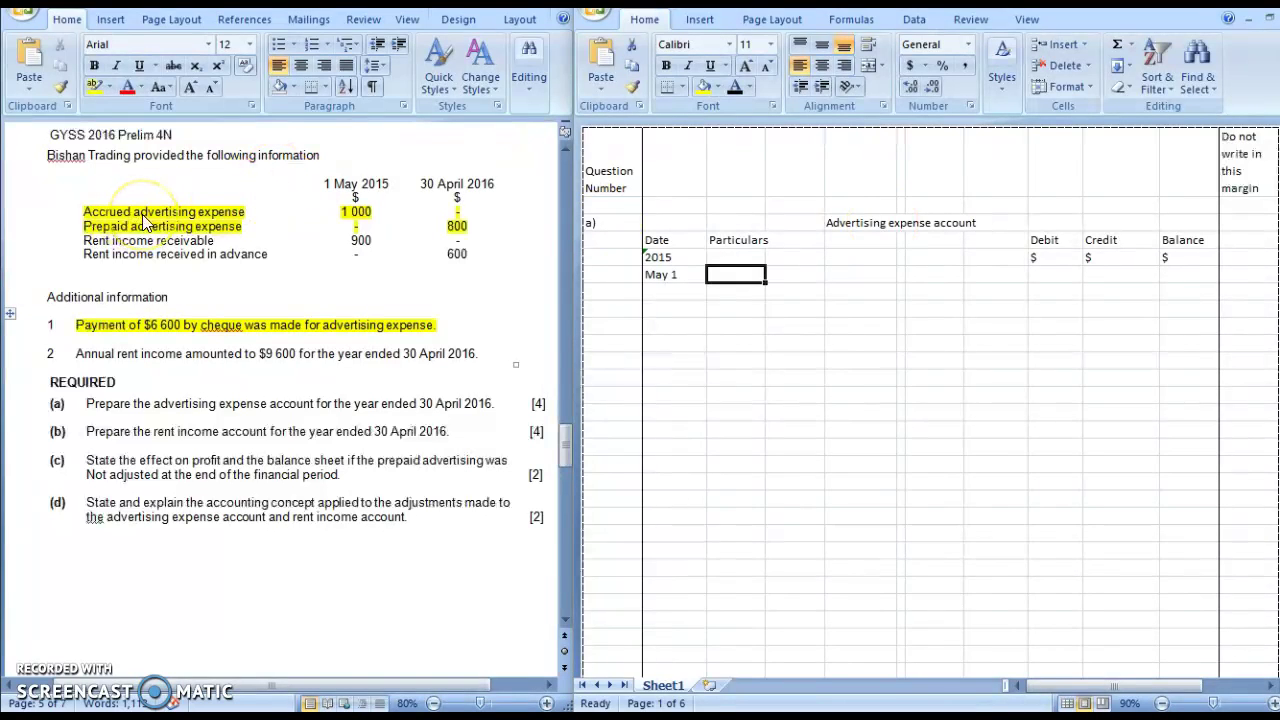
pyautogui.write('a')
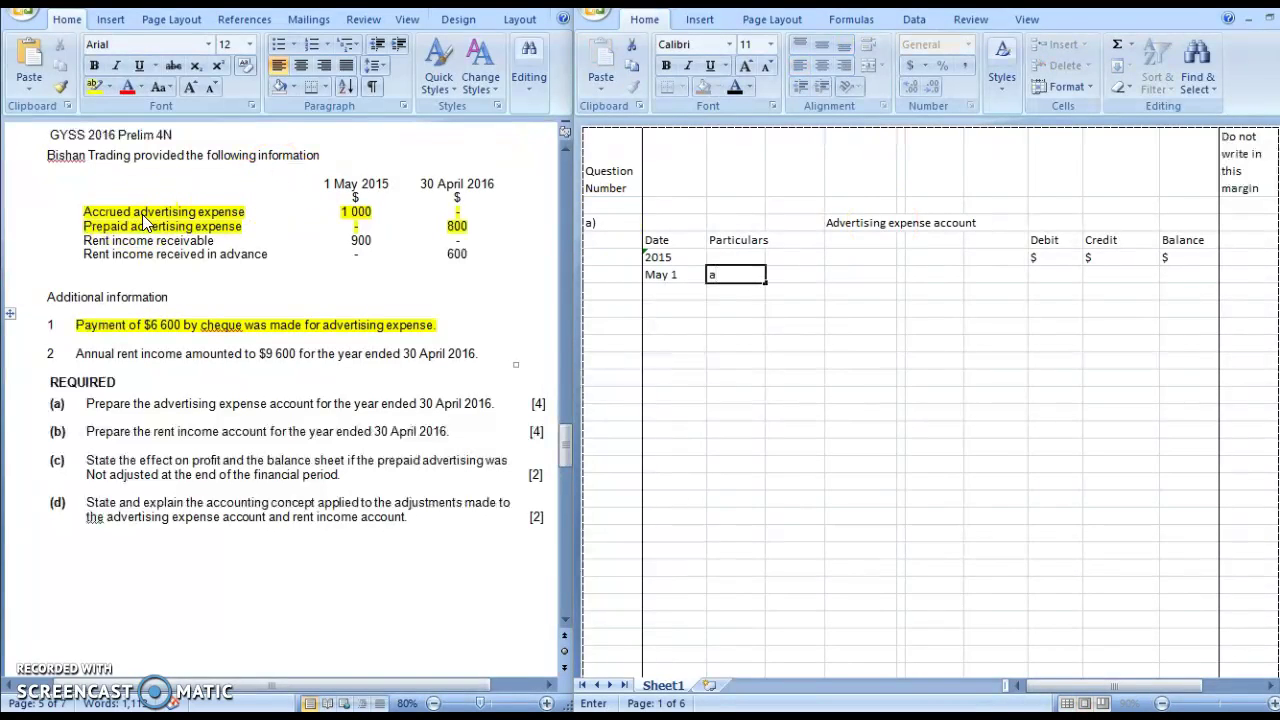
pyautogui.press('BackSpace')
pyautogui.write('Accrued advertising e')
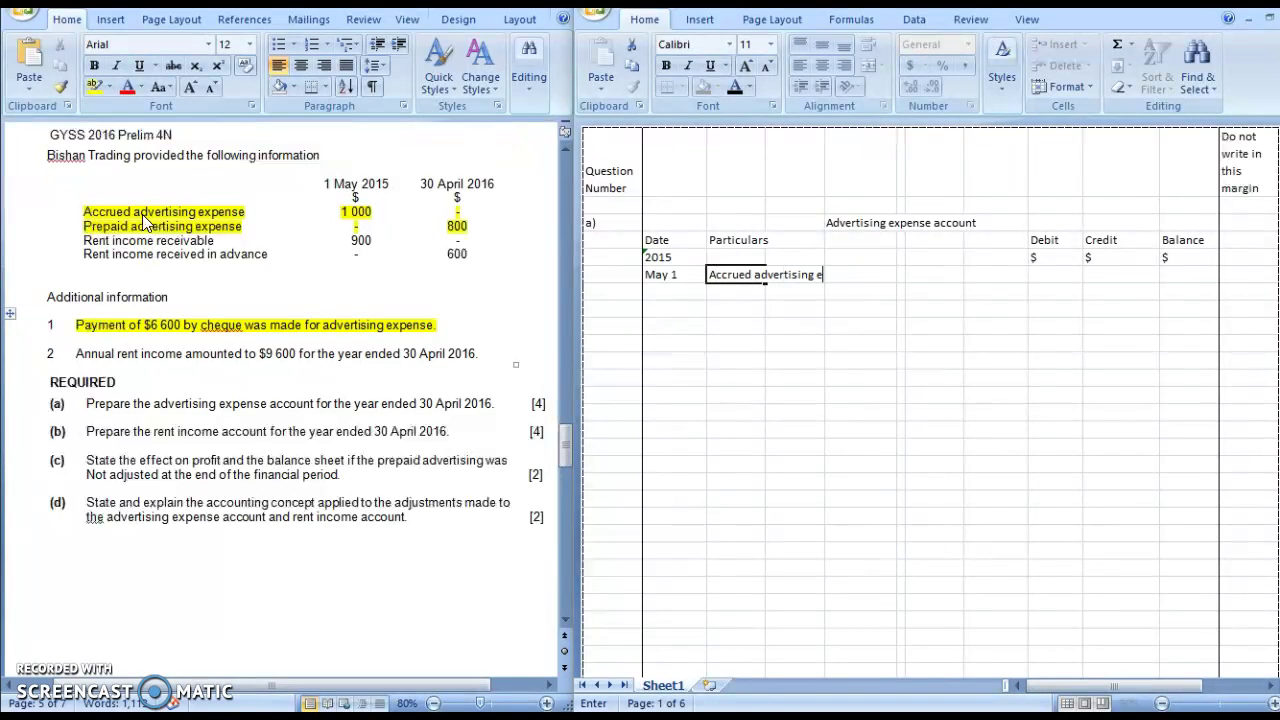
pyautogui.write('xpense')
pyautogui.press('Right')
pyautogui.press('Right')
pyautogui.press('Right')
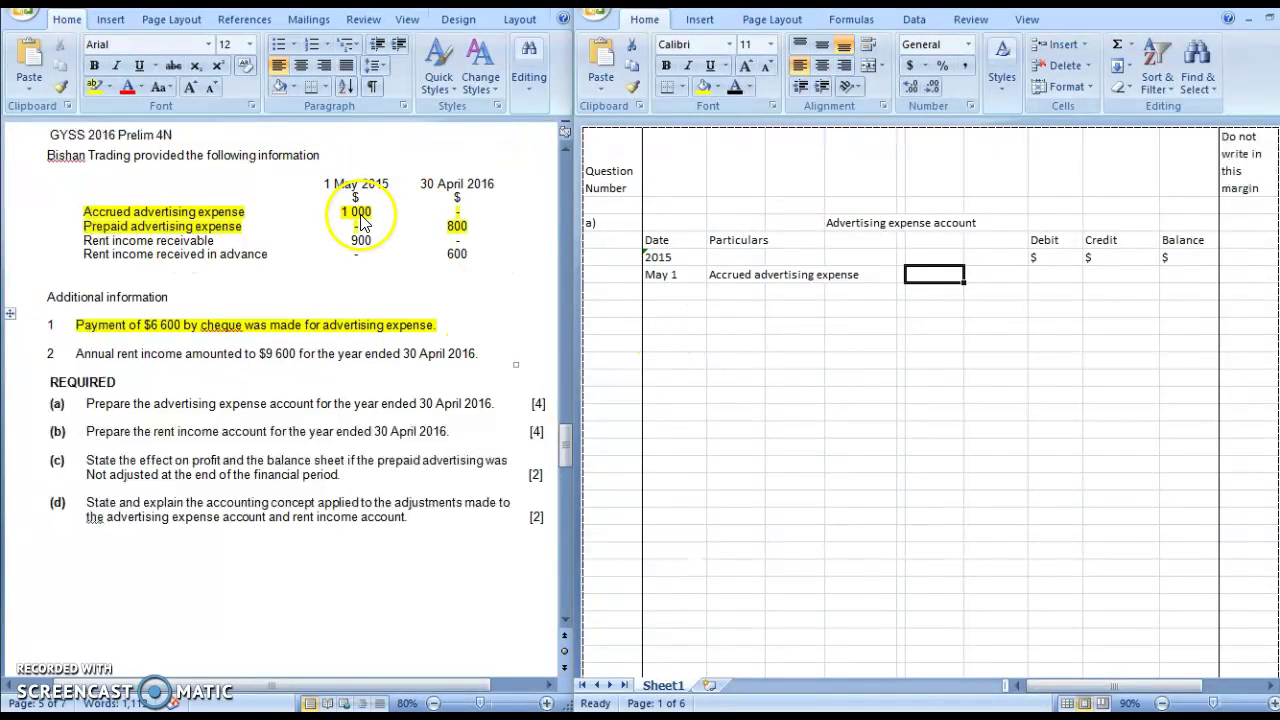
# Add signs to the advertising expense account's amount headings so they read "Debit (+)" and "Credit (-)".
pyautogui.doubleClick(1070, 240)
pyautogui.write('(')
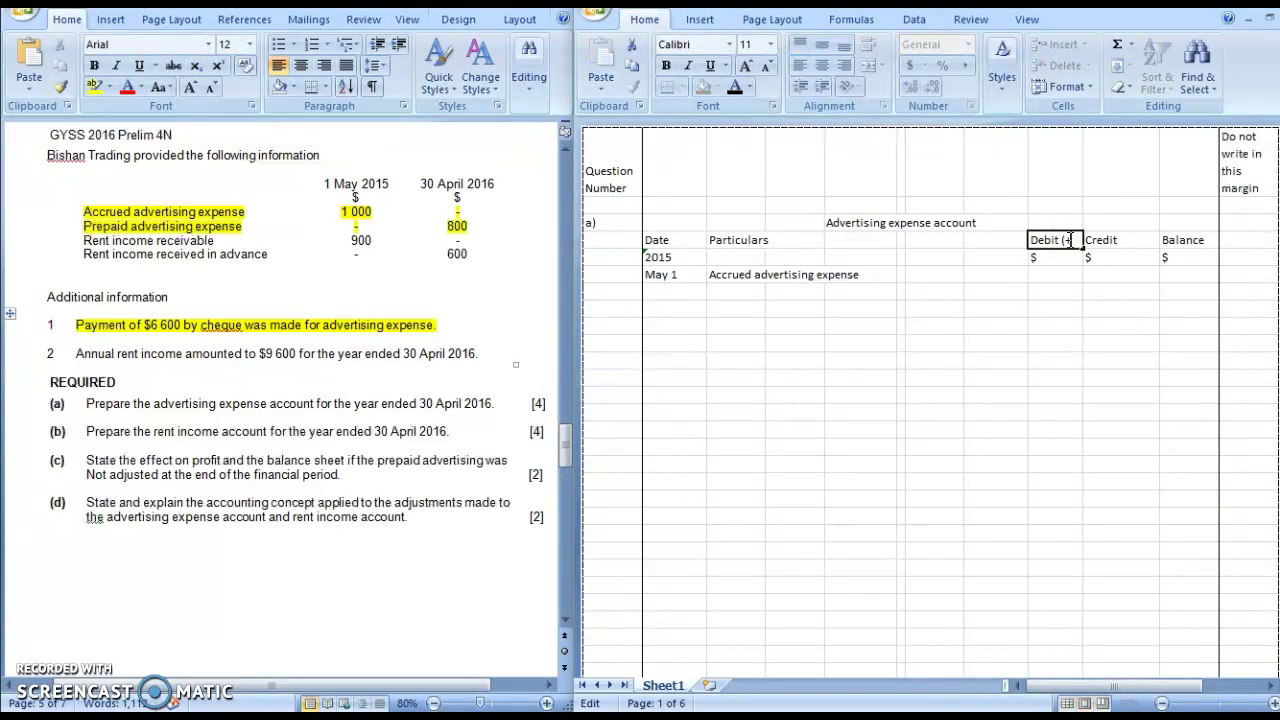
pyautogui.write('+)')
pyautogui.doubleClick(1130, 240)
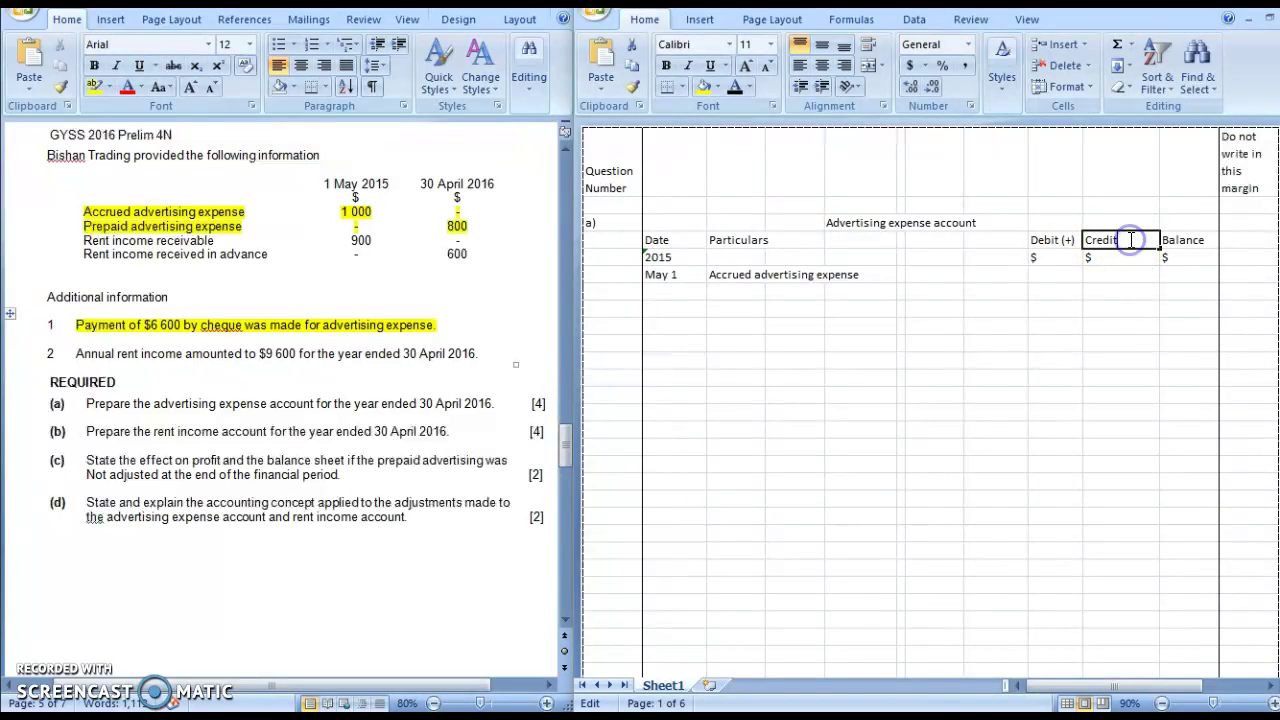
pyautogui.write('(')
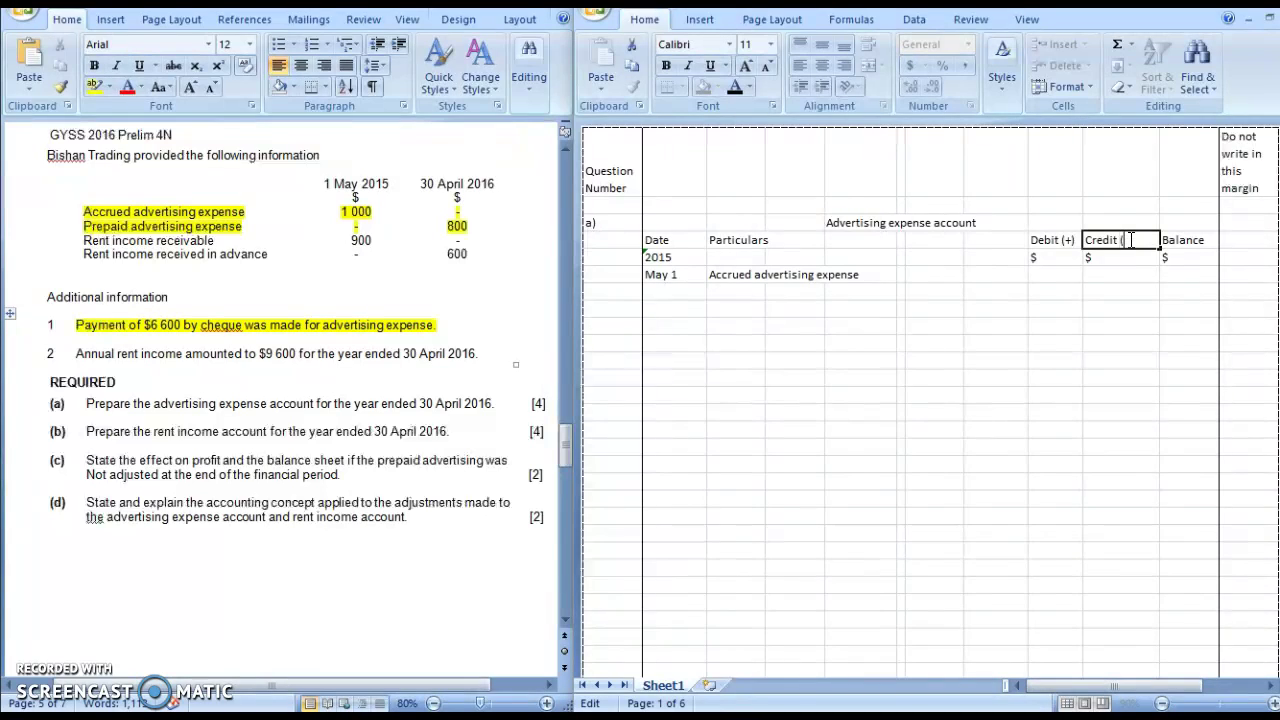
pyautogui.write('-)')
pyautogui.press('Return')
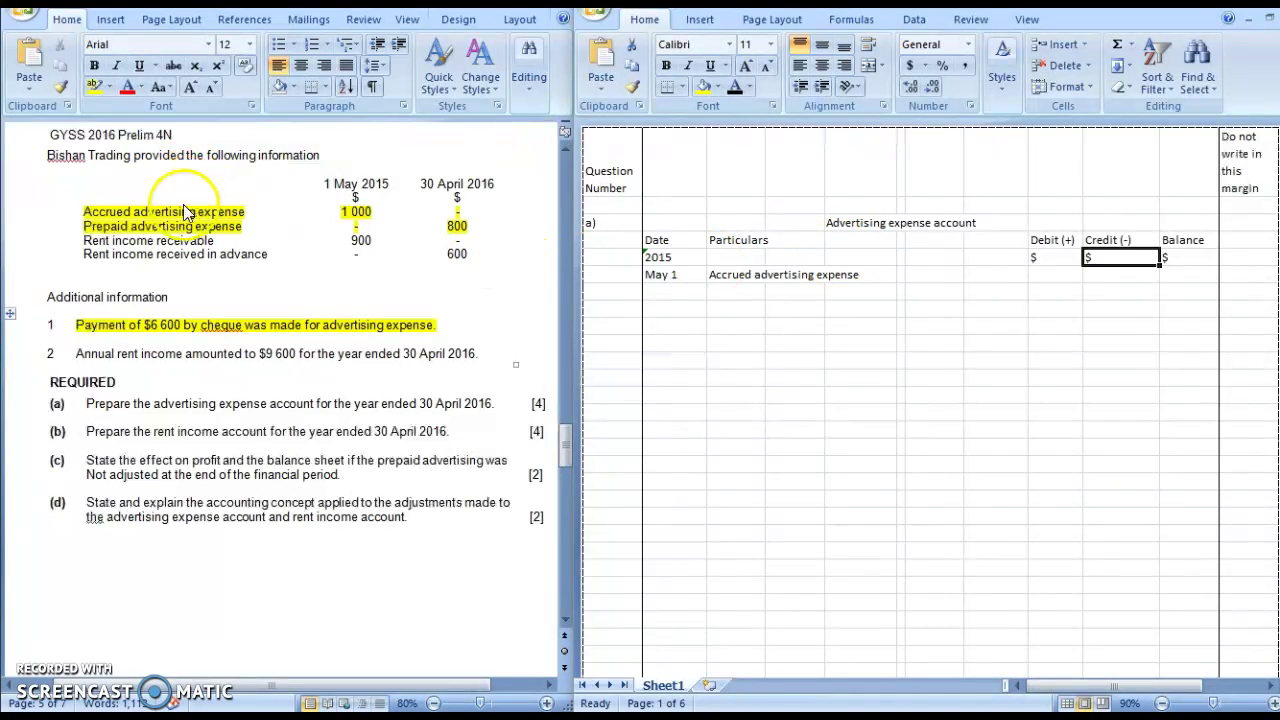
# In the question's table, append "(Liability)" to Accrued advertising expense and "(asset)" to Prepaid advertising expense.
pyautogui.click(102, 215)
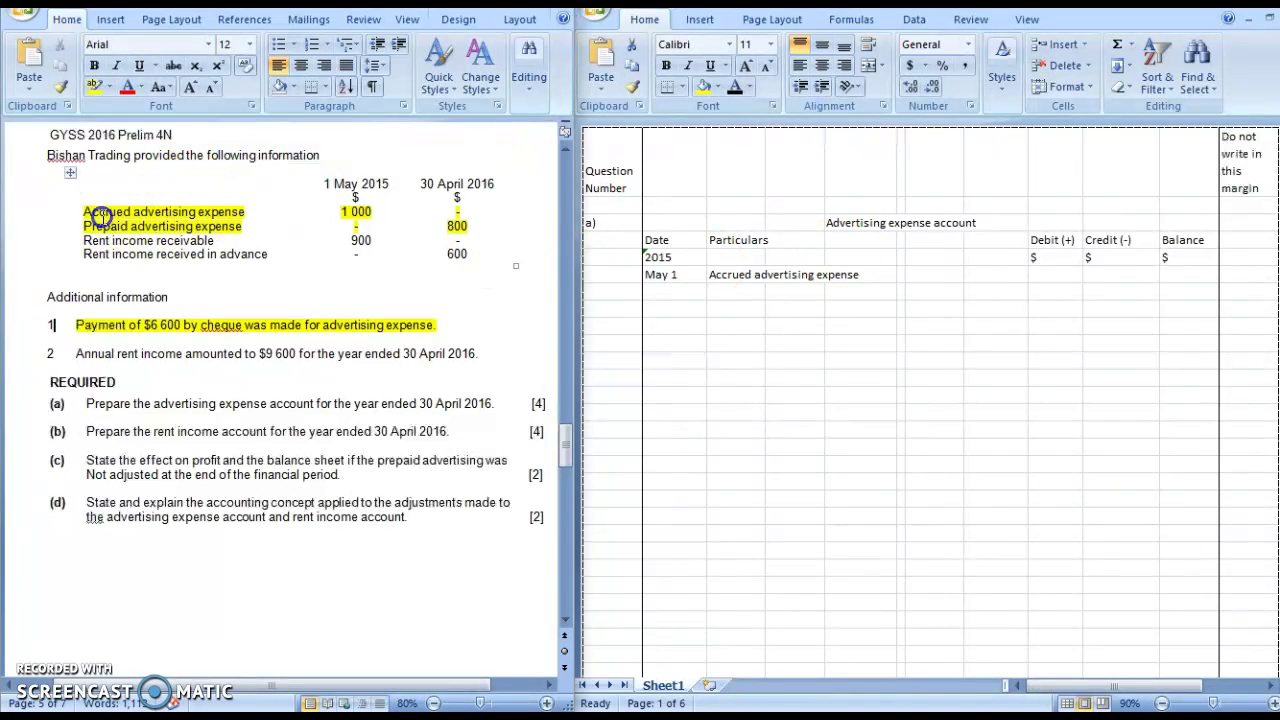
pyautogui.click(252, 214)
pyautogui.write('(Liability)')
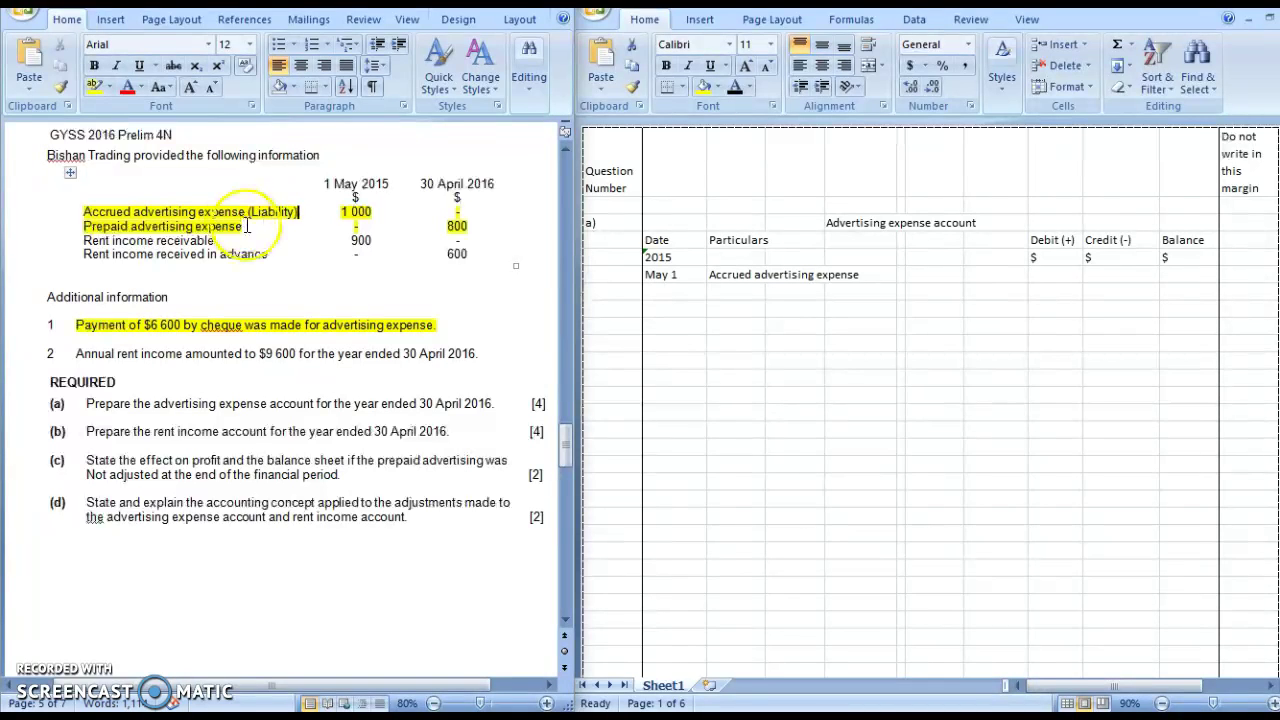
pyautogui.click(266, 227)
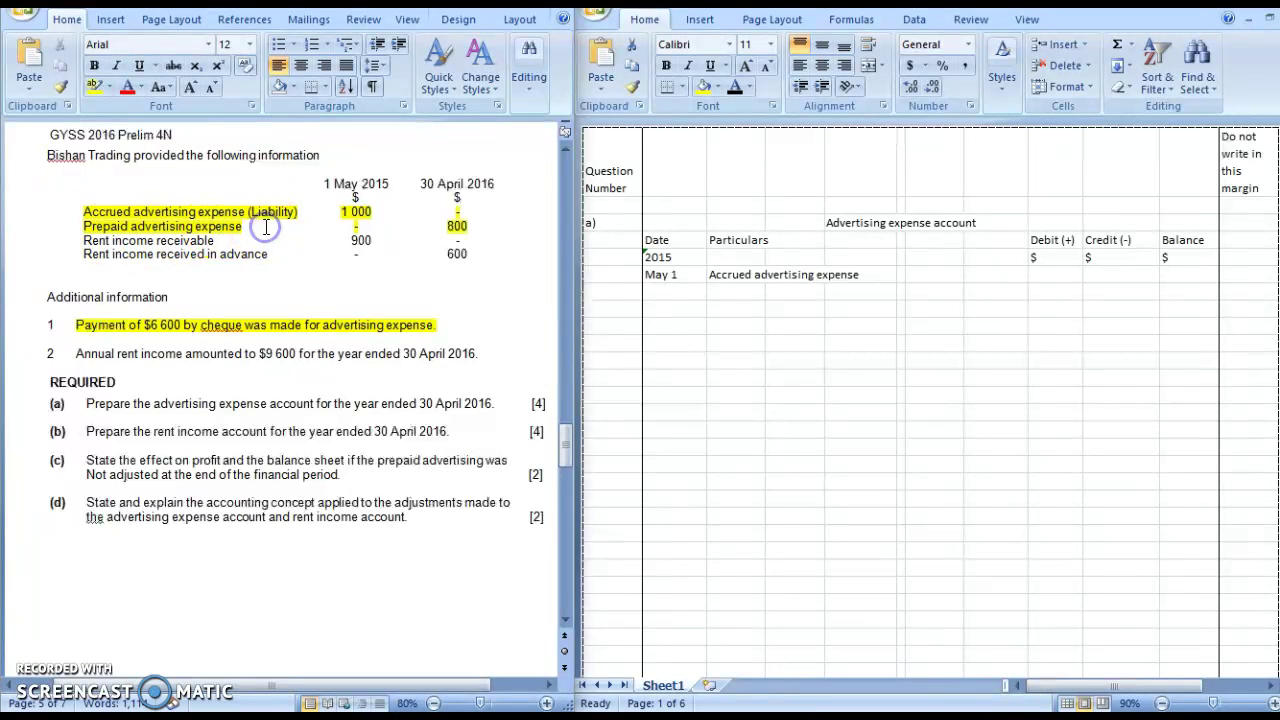
pyautogui.write('(asset)')
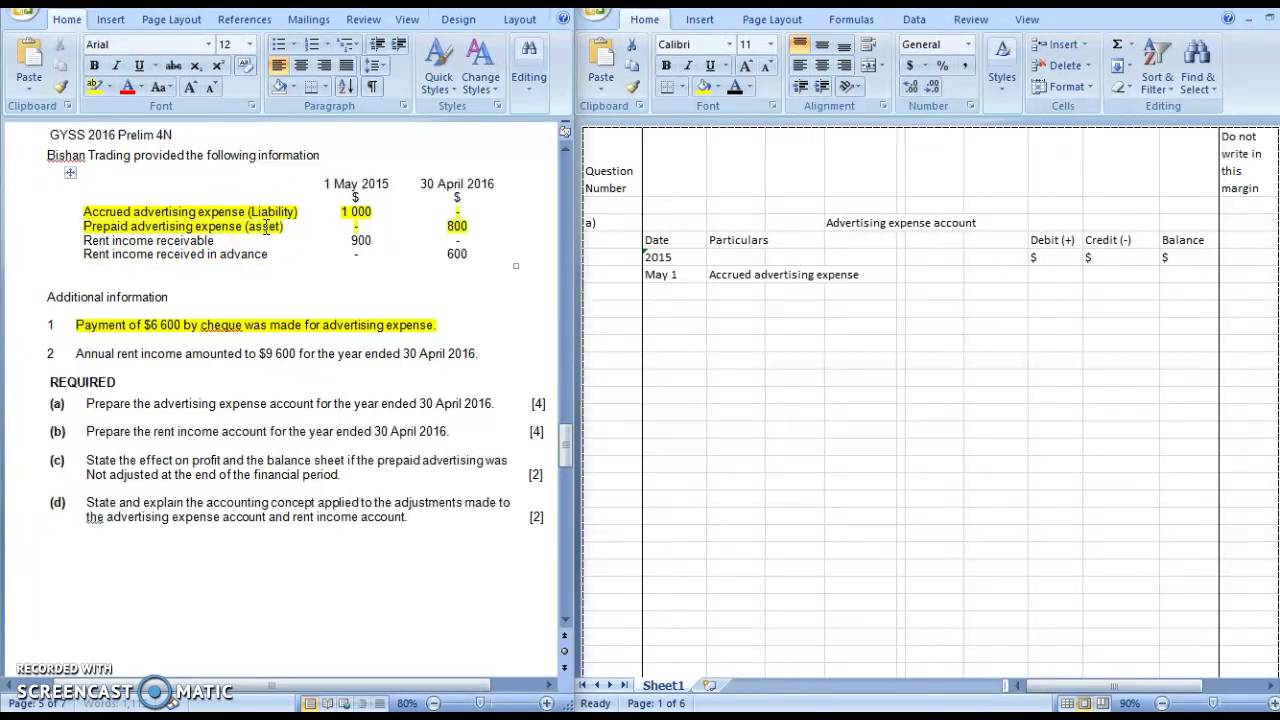
# Enter 1000 in the Credit column for the May 1 accrued advertising expense entry.
pyautogui.click(870, 318)
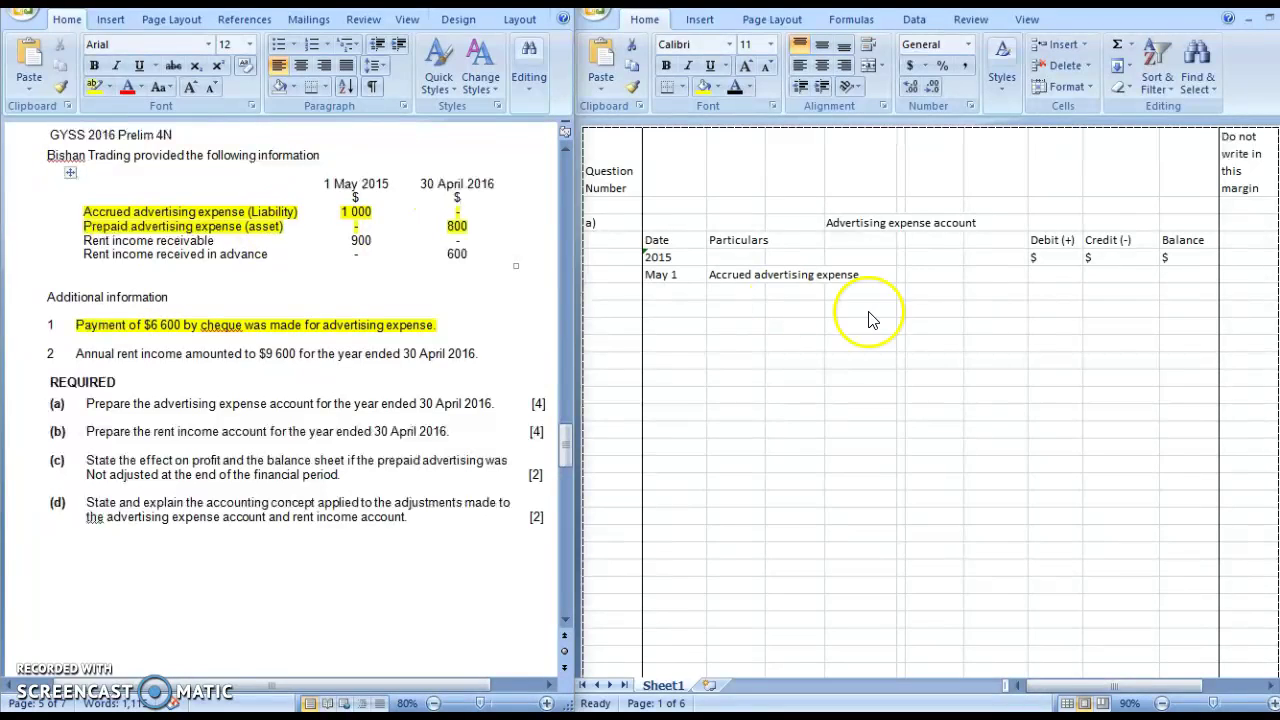
pyautogui.click(1055, 326)
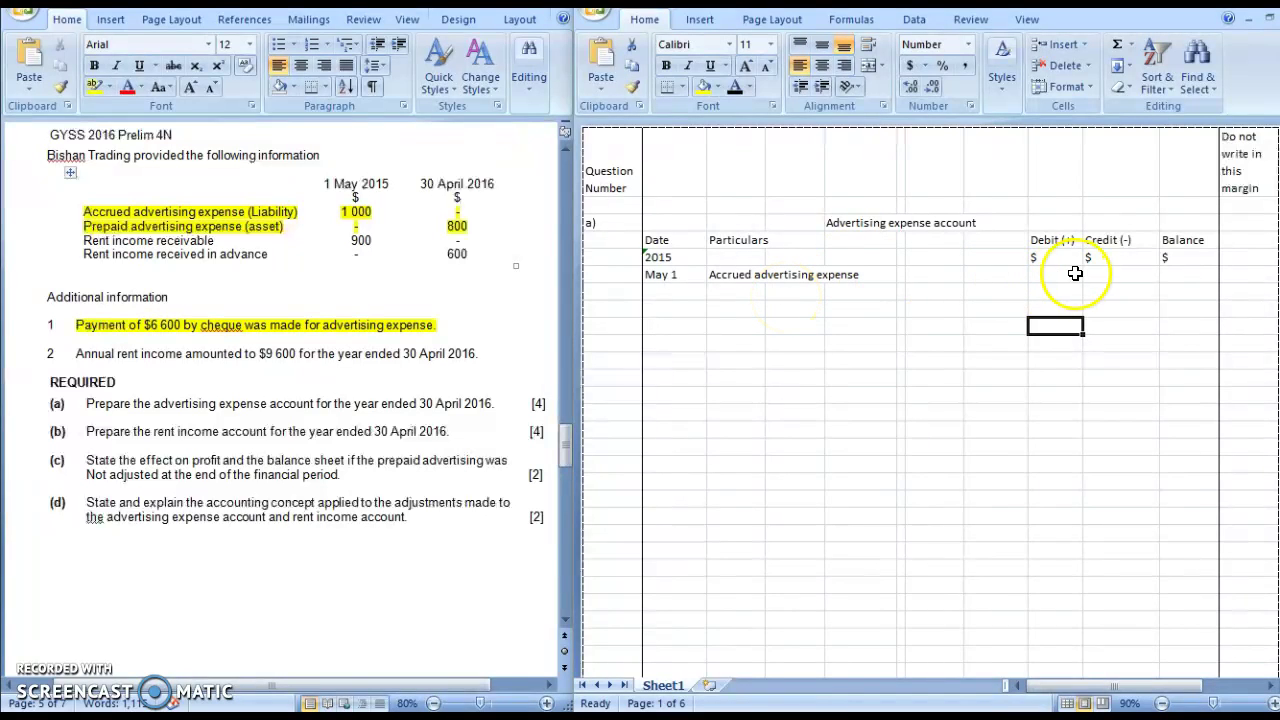
pyautogui.click(1115, 273)
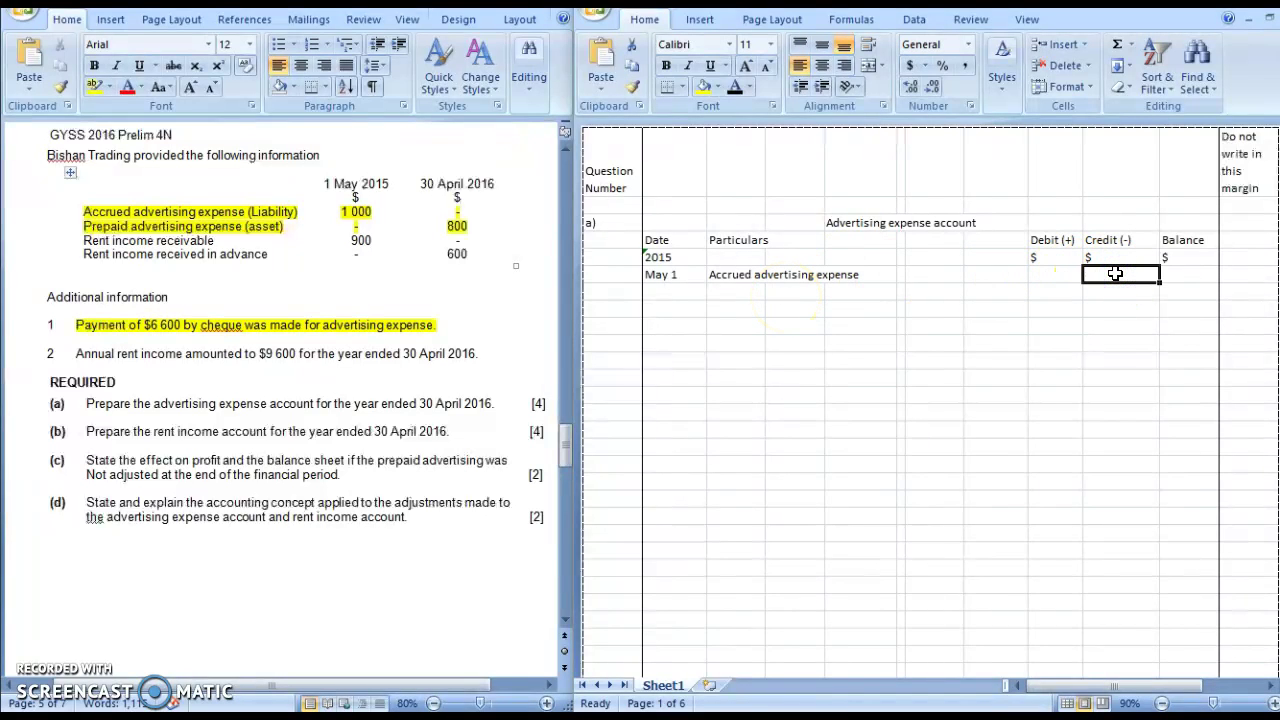
pyautogui.write('1000')
pyautogui.press('Return')
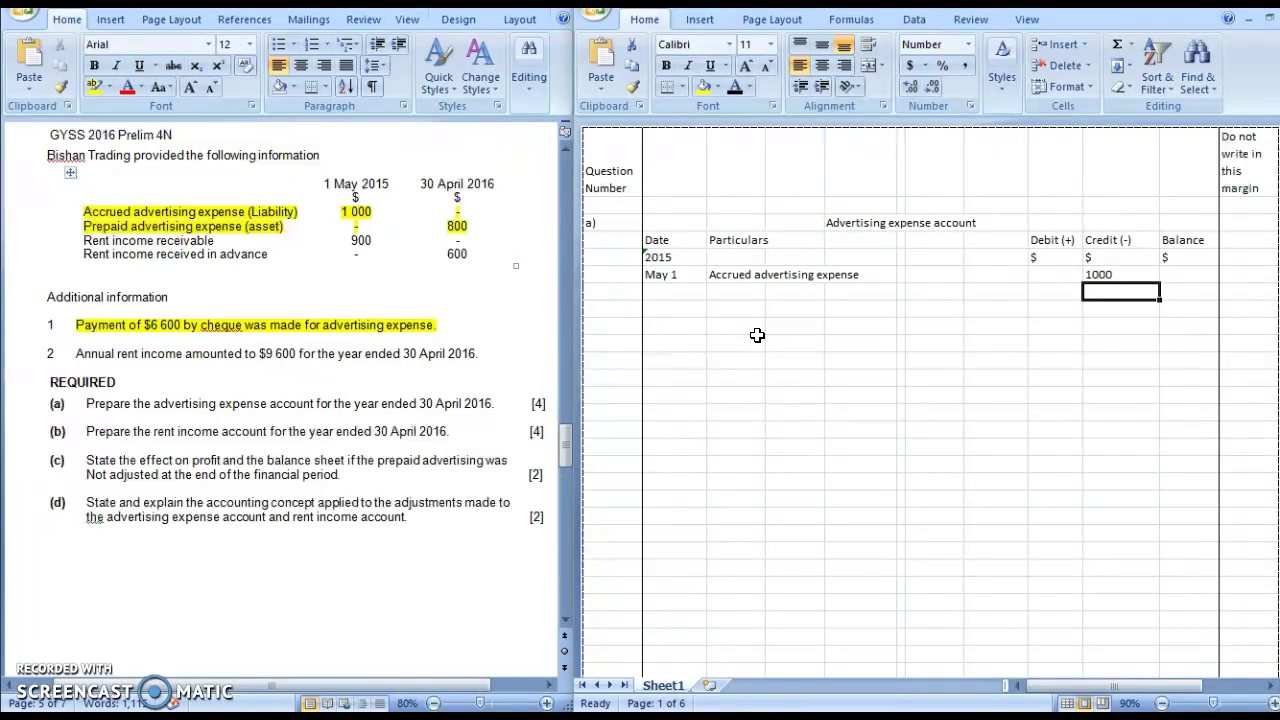
# Enter the title "Accrued advertising expense" for a second account a few rows below the advertising expense account.
pyautogui.click(382, 227)
pyautogui.click(895, 367)
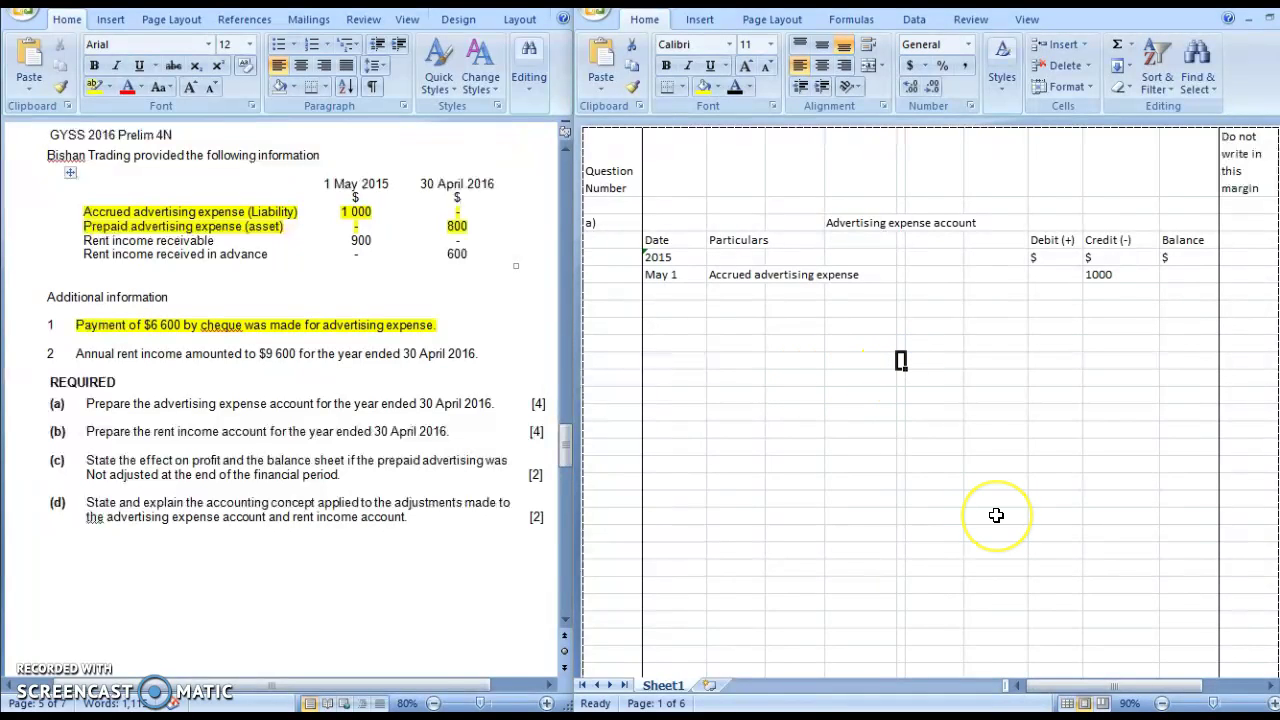
pyautogui.write('Accrued ')
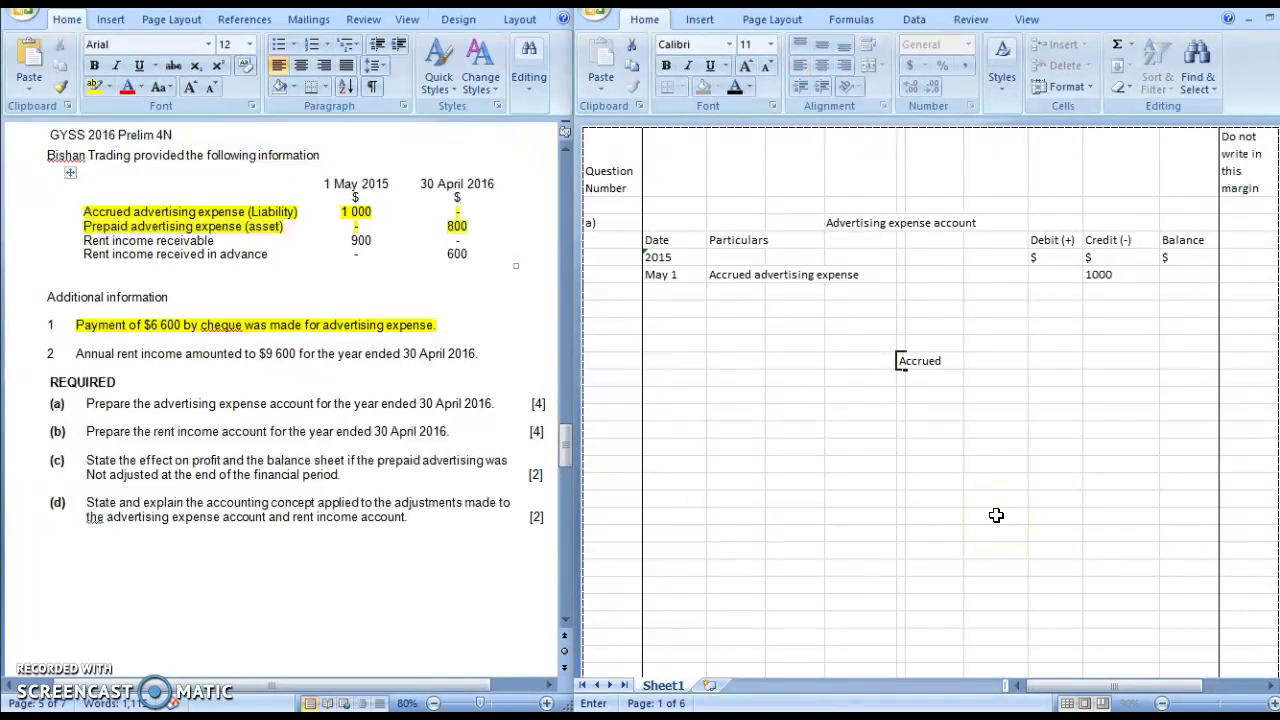
pyautogui.write('advertising expense')
pyautogui.press('Return')
# Add the column headings Debit, Credit and Balance beneath the accrued advertising expense title, aligned with the account above.
pyautogui.press('Right')
pyautogui.press('Right')
pyautogui.write('Debit')
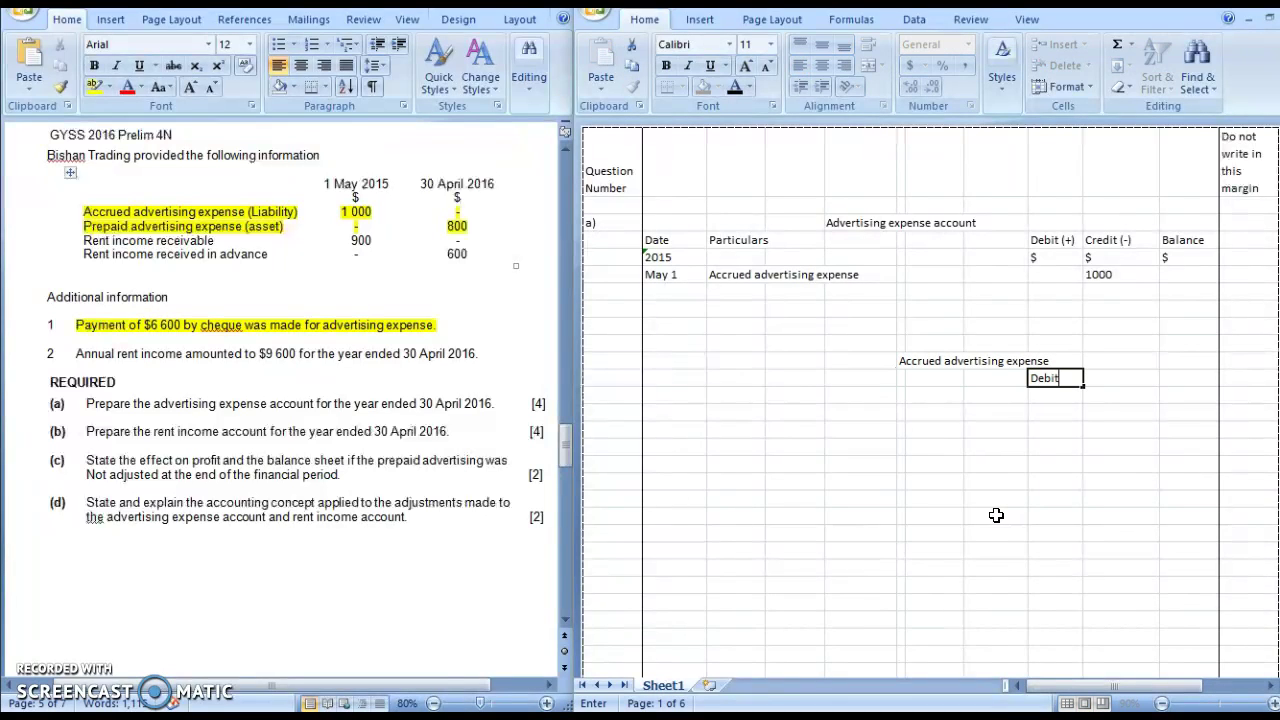
pyautogui.press('Right')
pyautogui.write('Credit')
pyautogui.press('Right')
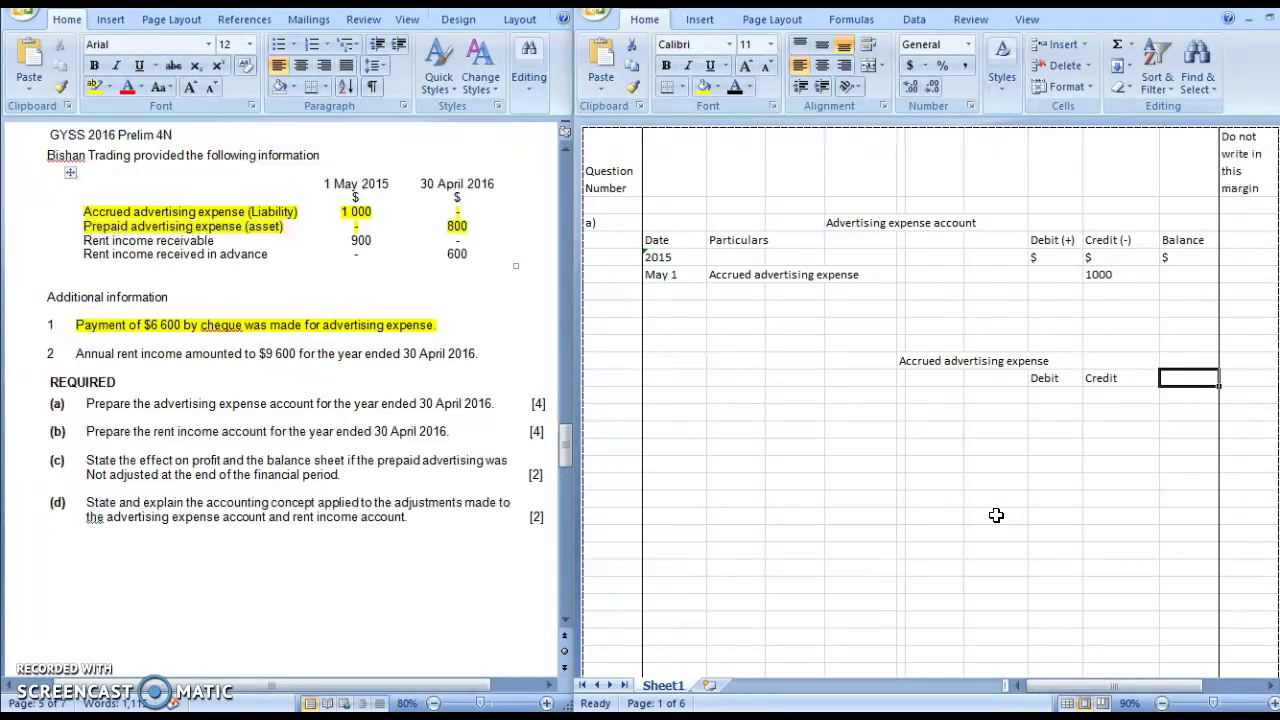
pyautogui.write('Balance')
pyautogui.press('Return')
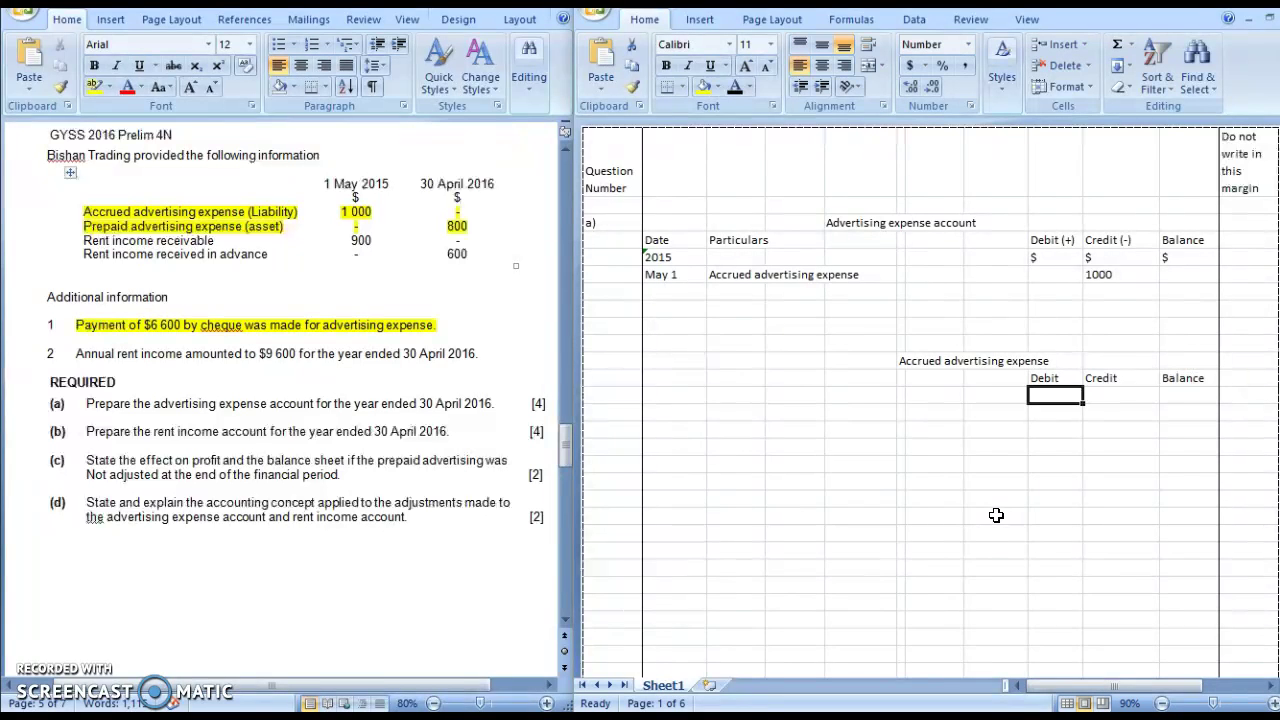
# Enter May 1 as the date of the first row in the accrued advertising expense account.
pyautogui.press('Left')
pyautogui.press('Left')
pyautogui.press('Left')
pyautogui.press('Left')
pyautogui.press('Left')
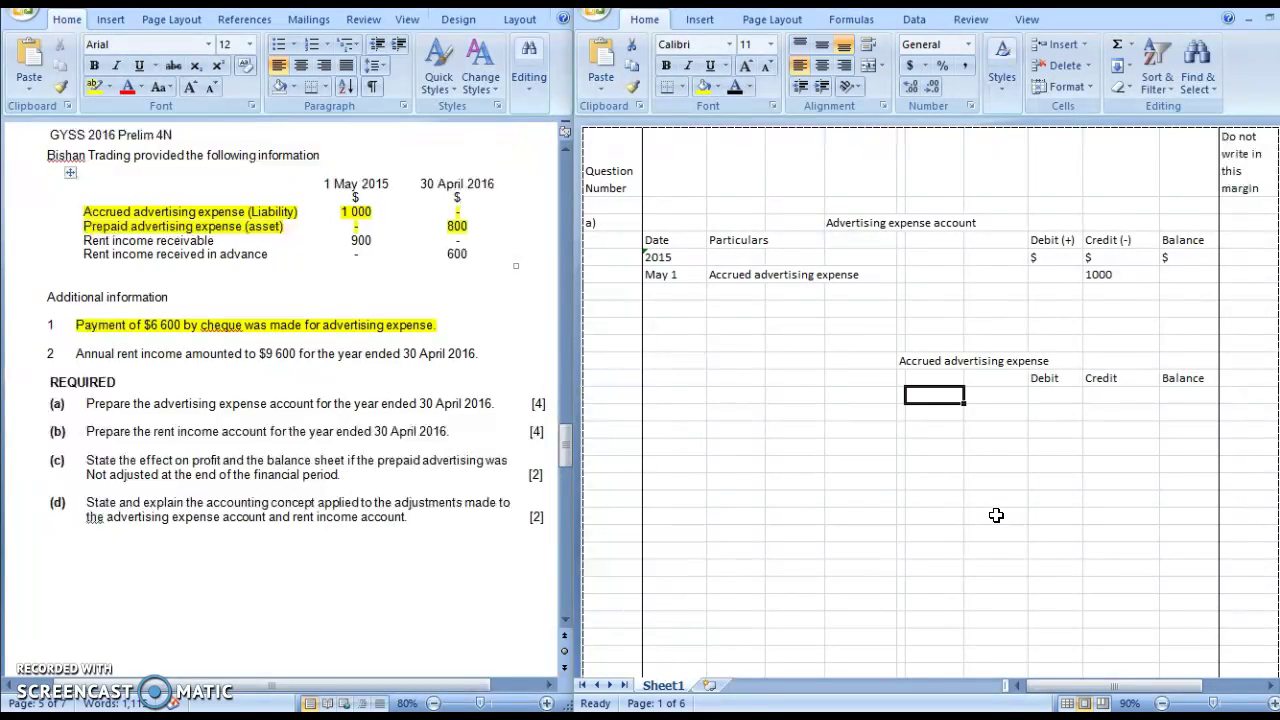
pyautogui.press('Left')
pyautogui.write('May')
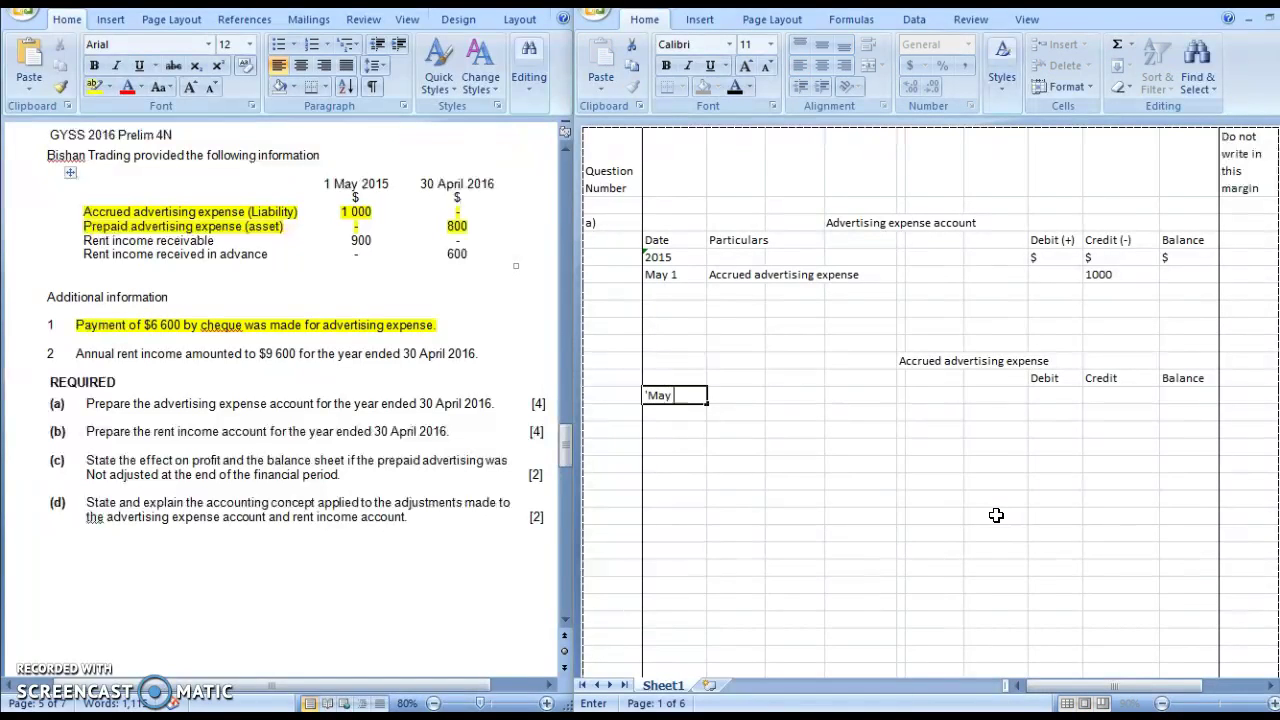
pyautogui.press('Tab')
pyautogui.press('Left')
pyautogui.write('May 1')
# Complete the accrued account's first May 1 row with the particulars "Balance b/d" and a balance of "1000 Cr".
pyautogui.press('Tab')
pyautogui.write('Baalnc')
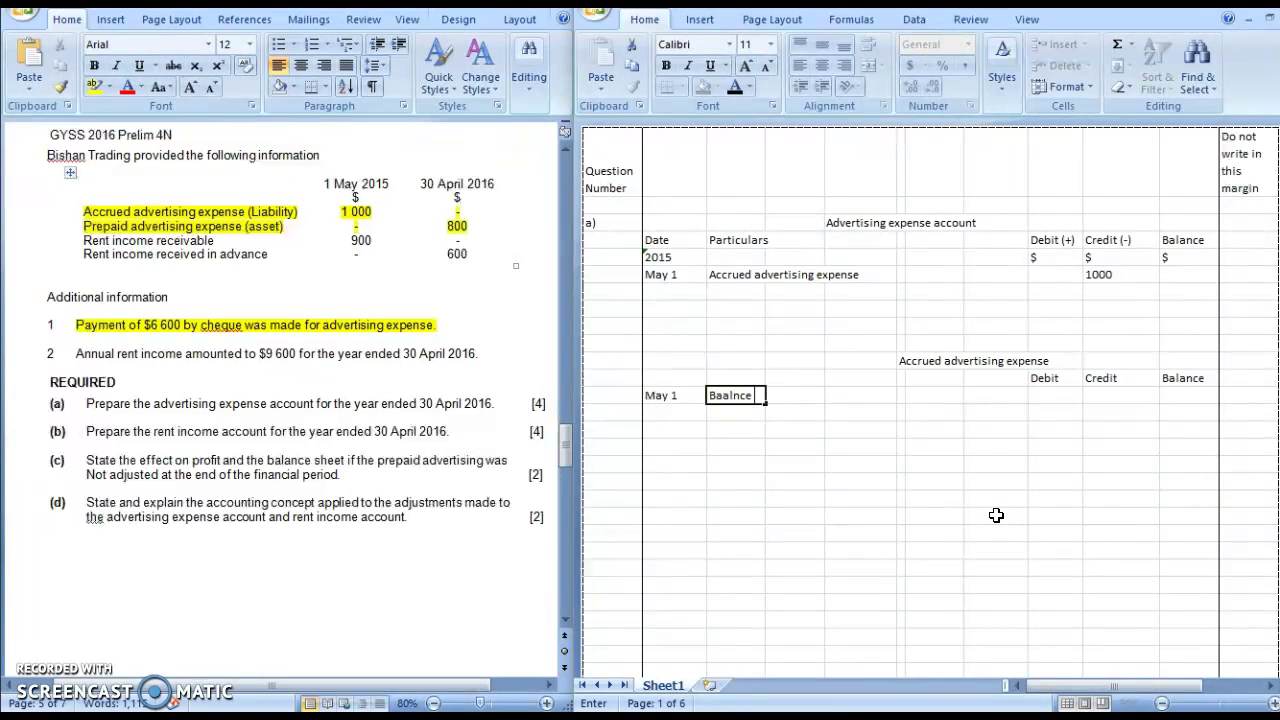
pyautogui.press('BackSpace')
pyautogui.press('BackSpace')
pyautogui.press('BackSpace')
pyautogui.press('BackSpace')
pyautogui.write('lance b/d')
pyautogui.press('Tab')
pyautogui.press('Tab')
pyautogui.press('Tab')
pyautogui.press('Tab')
pyautogui.press('Tab')
pyautogui.press('Tab')
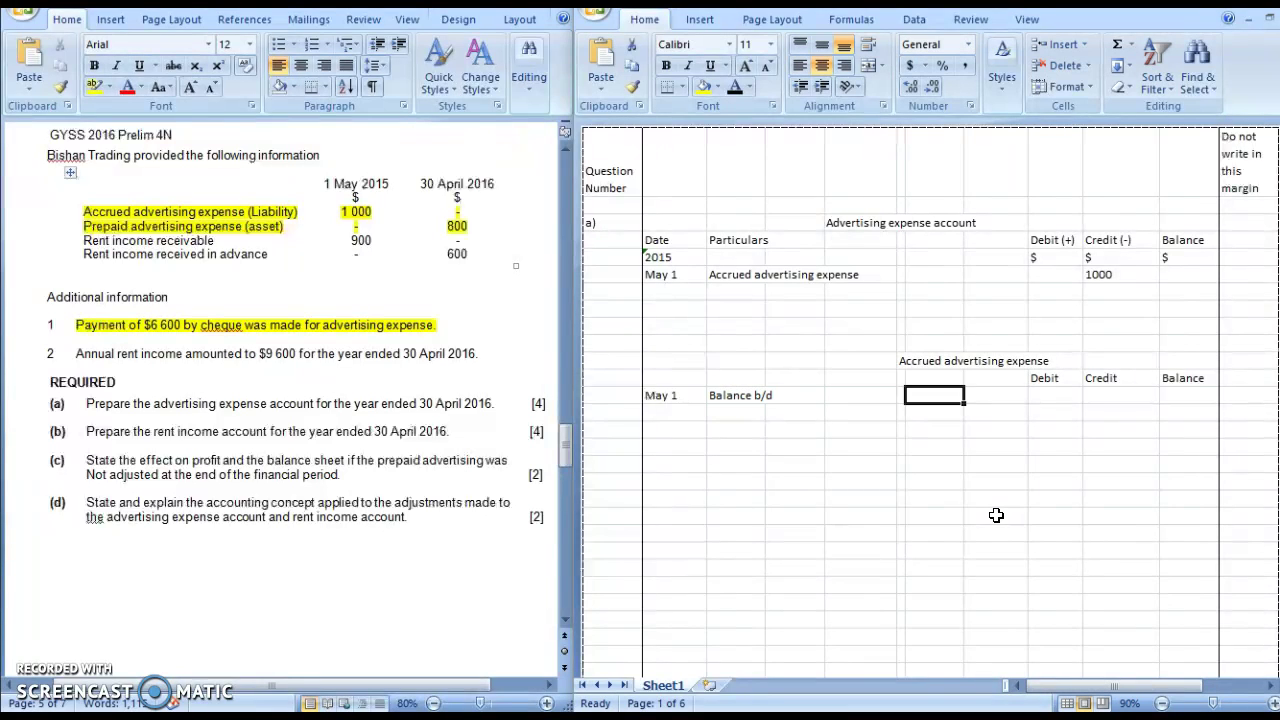
pyautogui.press('Tab')
pyautogui.write('1000 Cr')
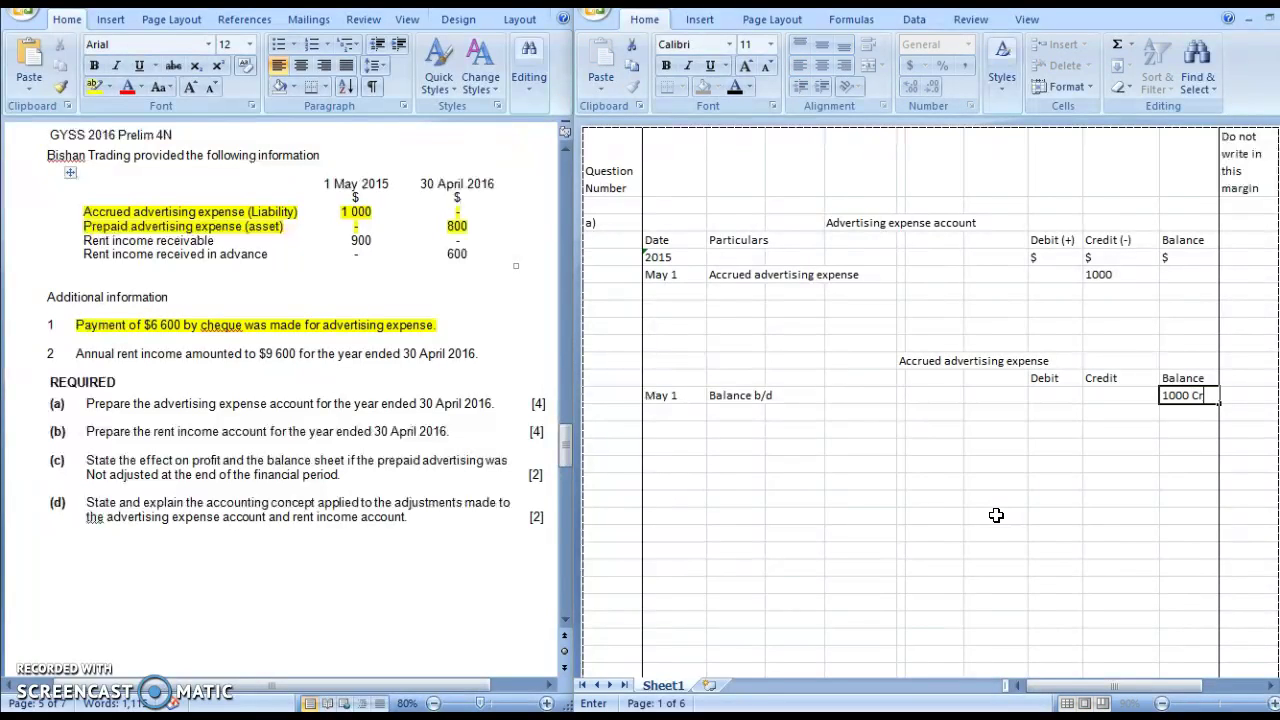
pyautogui.press('Return')
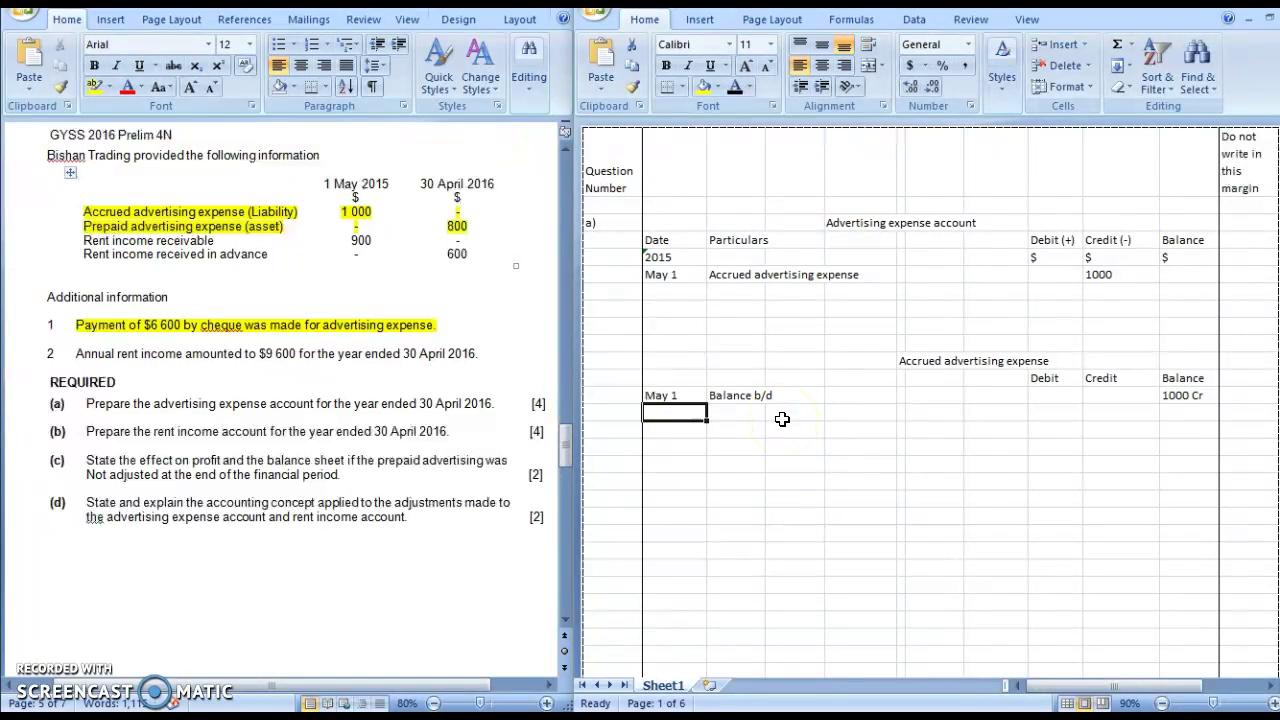
# Add a second May 1 row to the accrued advertising expense account with the particulars "Advertising expense".
pyautogui.write('May 1')
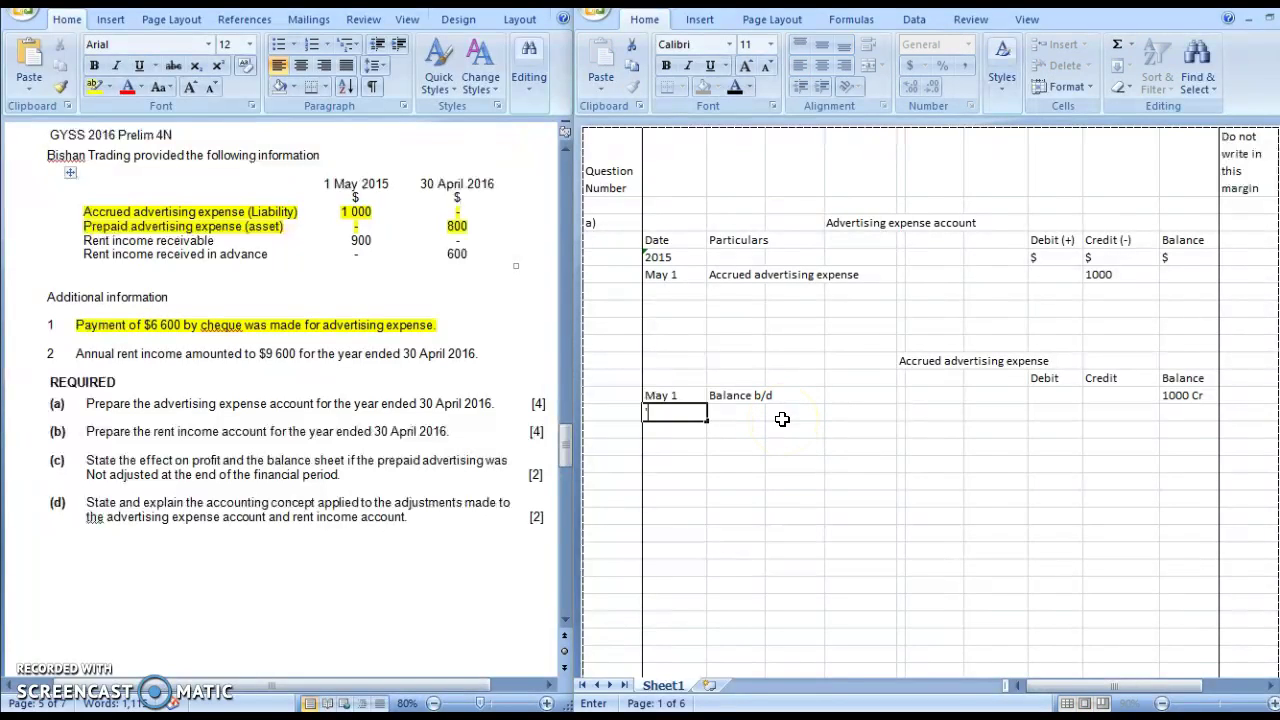
pyautogui.press('Tab')
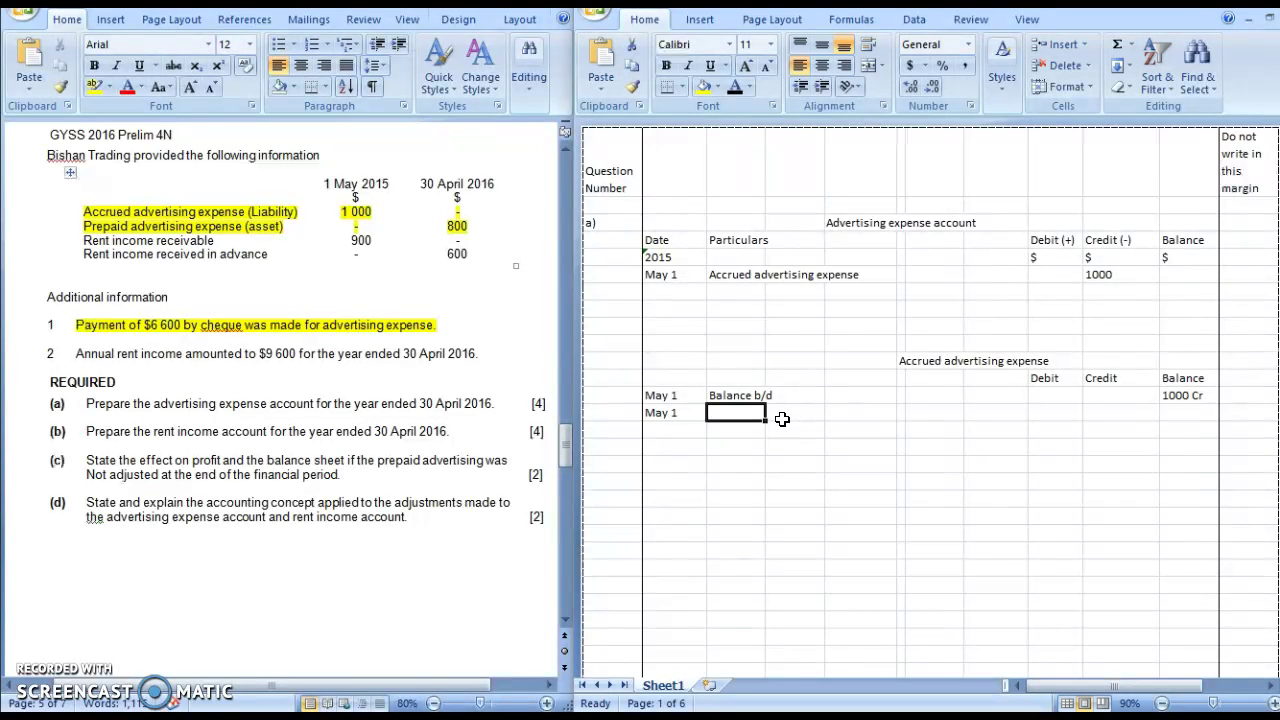
pyautogui.write('Advertis')
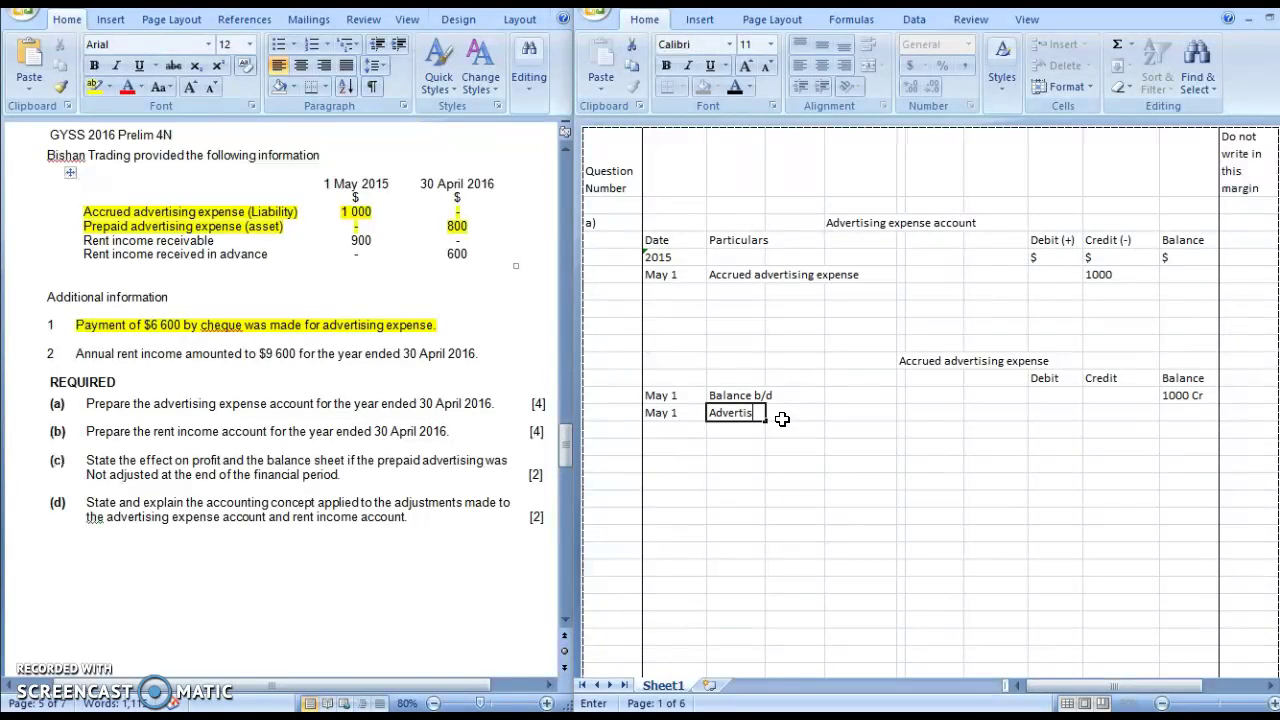
pyautogui.write('ing expense')
# Enter a debit of 1,000 and a balance of 0 in the accrued account's "Advertising expense" row.
pyautogui.press('Tab')
pyautogui.press('Tab')
pyautogui.press('Tab')
pyautogui.press('Tab')
pyautogui.press('Tab')
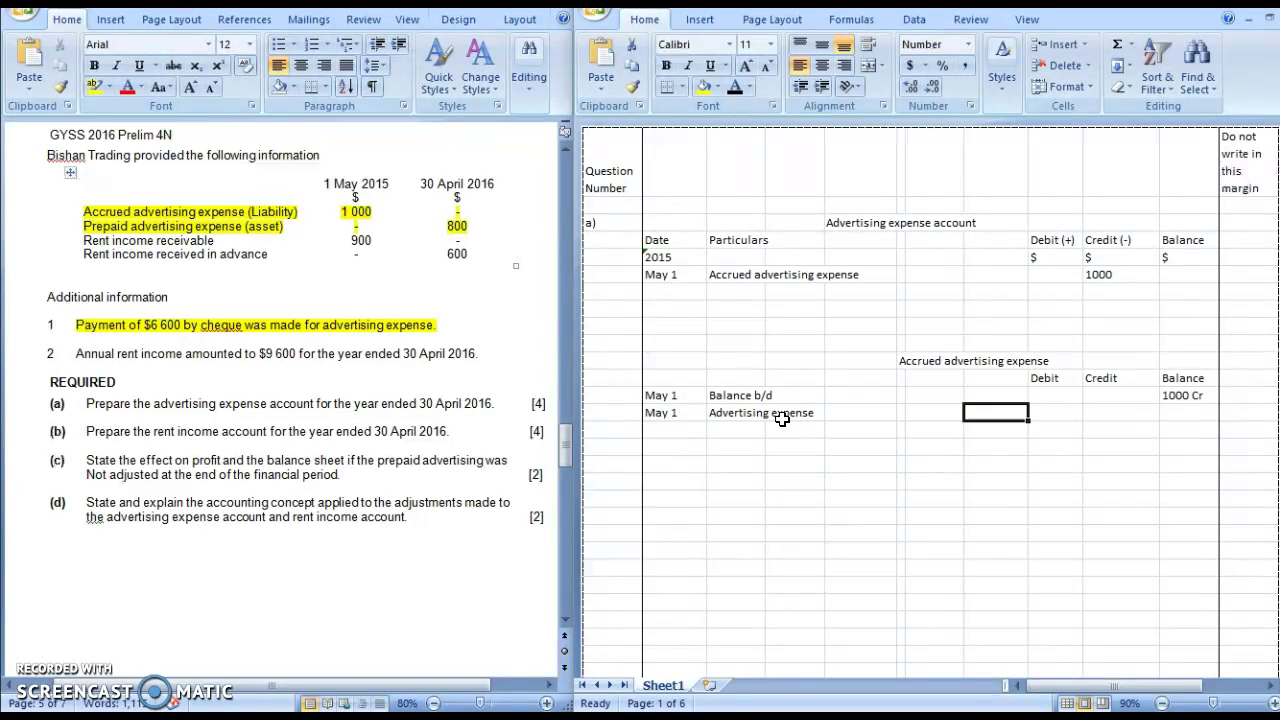
pyautogui.write('1,000')
pyautogui.press('Tab')
pyautogui.press('Tab')
pyautogui.write('0')
pyautogui.press('Return')
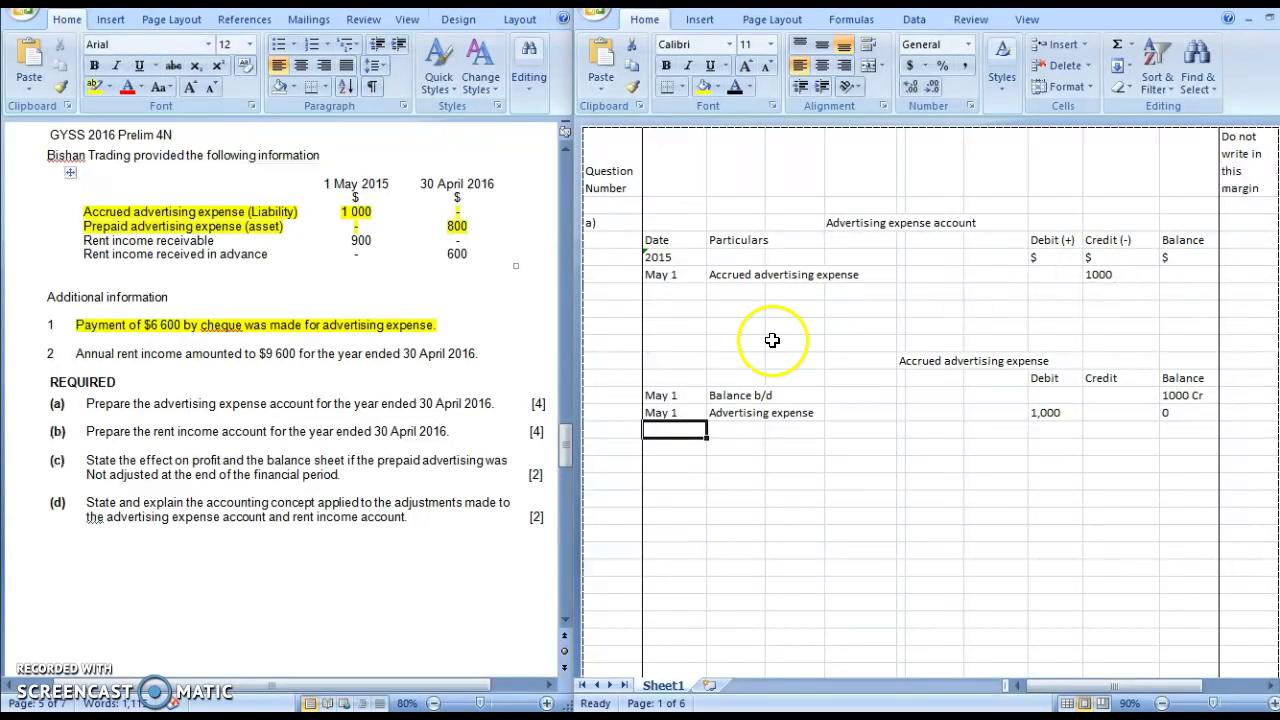
# Clear the entire accrued advertising expense account and enter "1000 Cr" as the balance of the advertising expense account's May 1 row.
pyautogui.moveTo(665, 344); pyautogui.dragTo(1166, 451)
pyautogui.press('Delete')
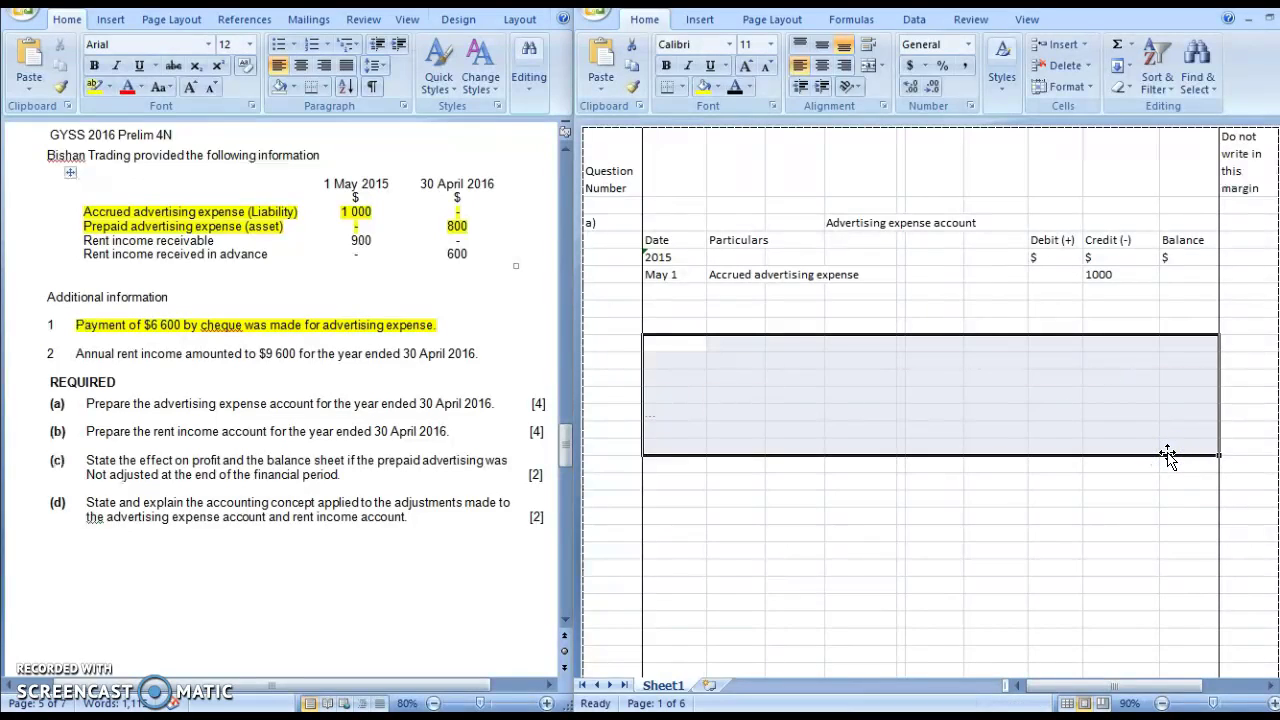
pyautogui.click(1198, 273)
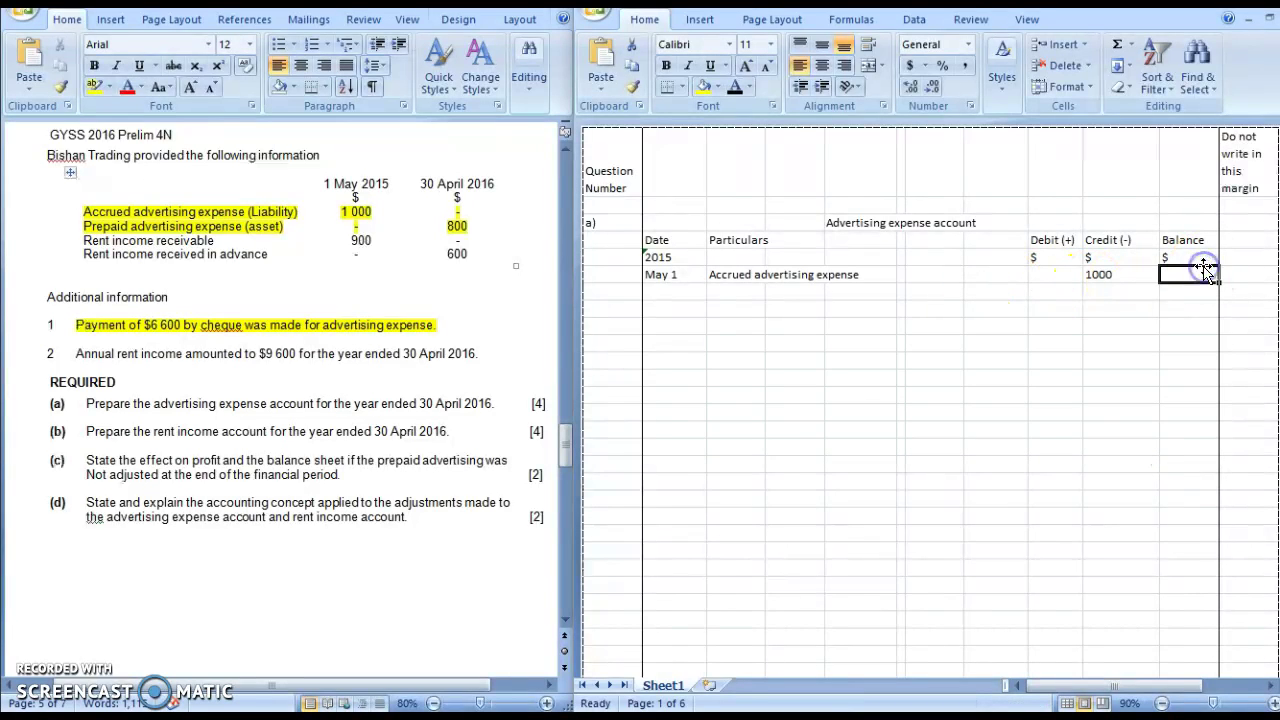
pyautogui.write('1000 Cr')
pyautogui.press('Return')
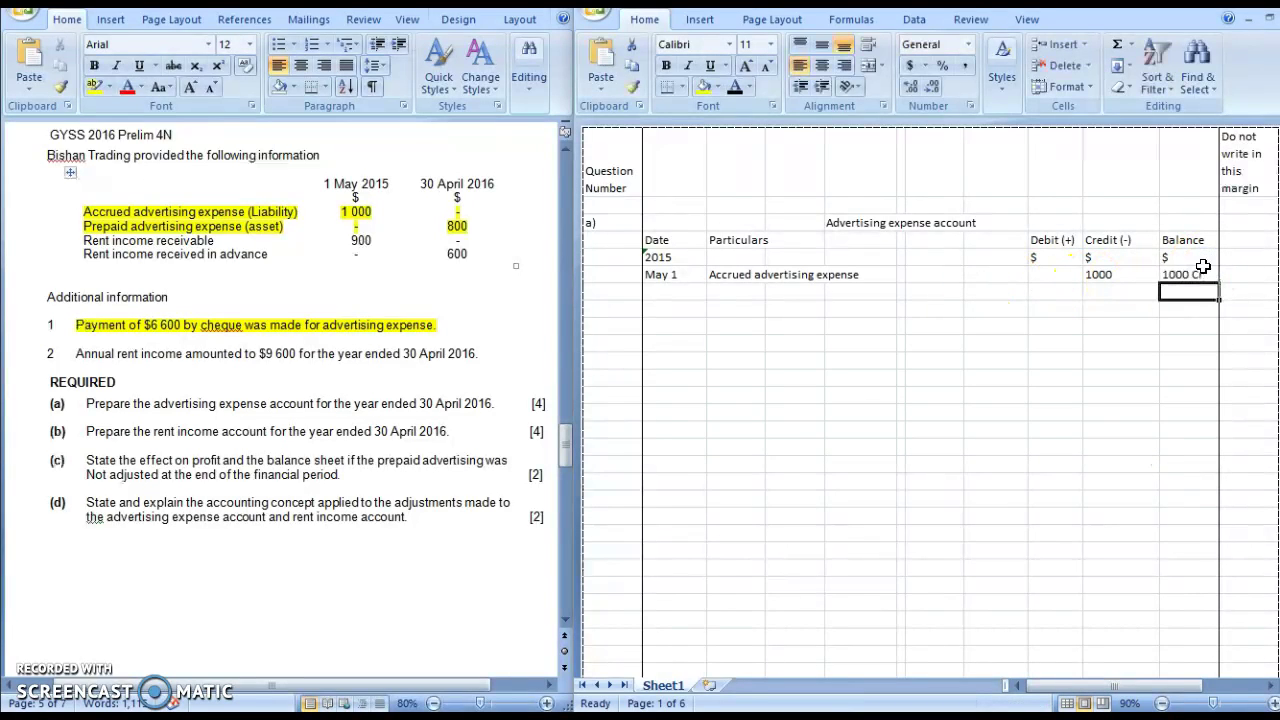
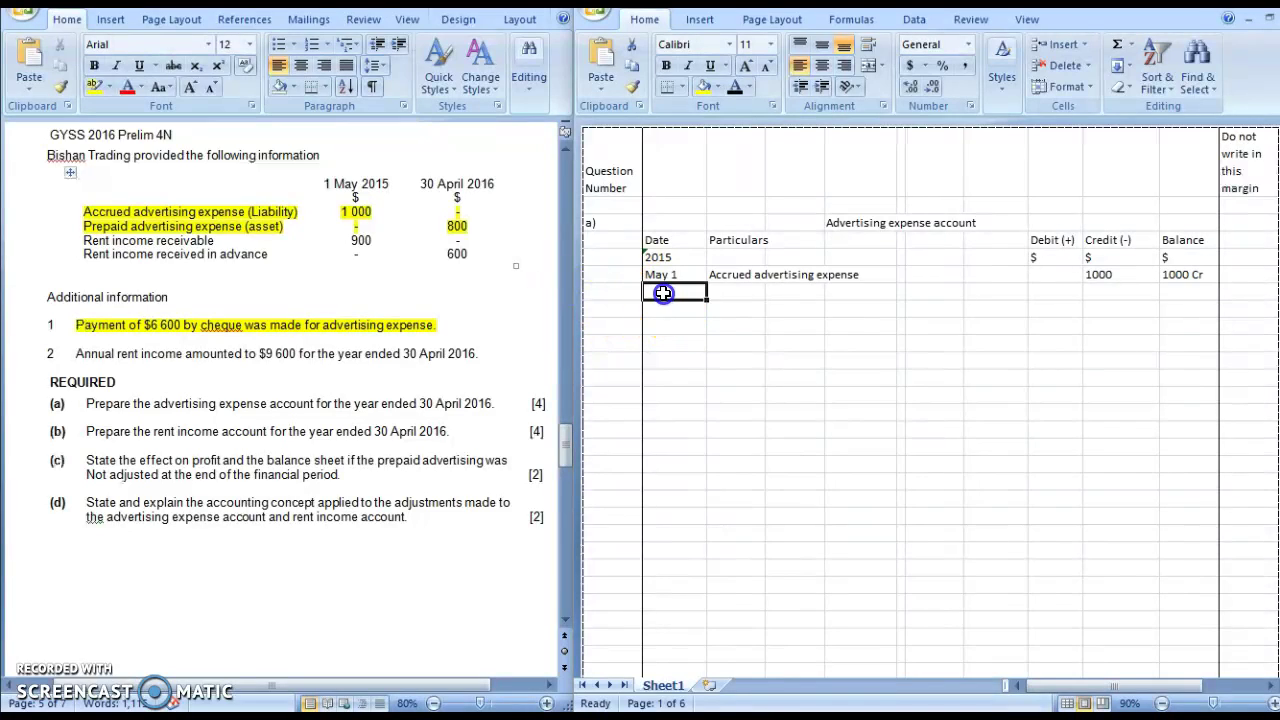
pyautogui.click(235, 381)
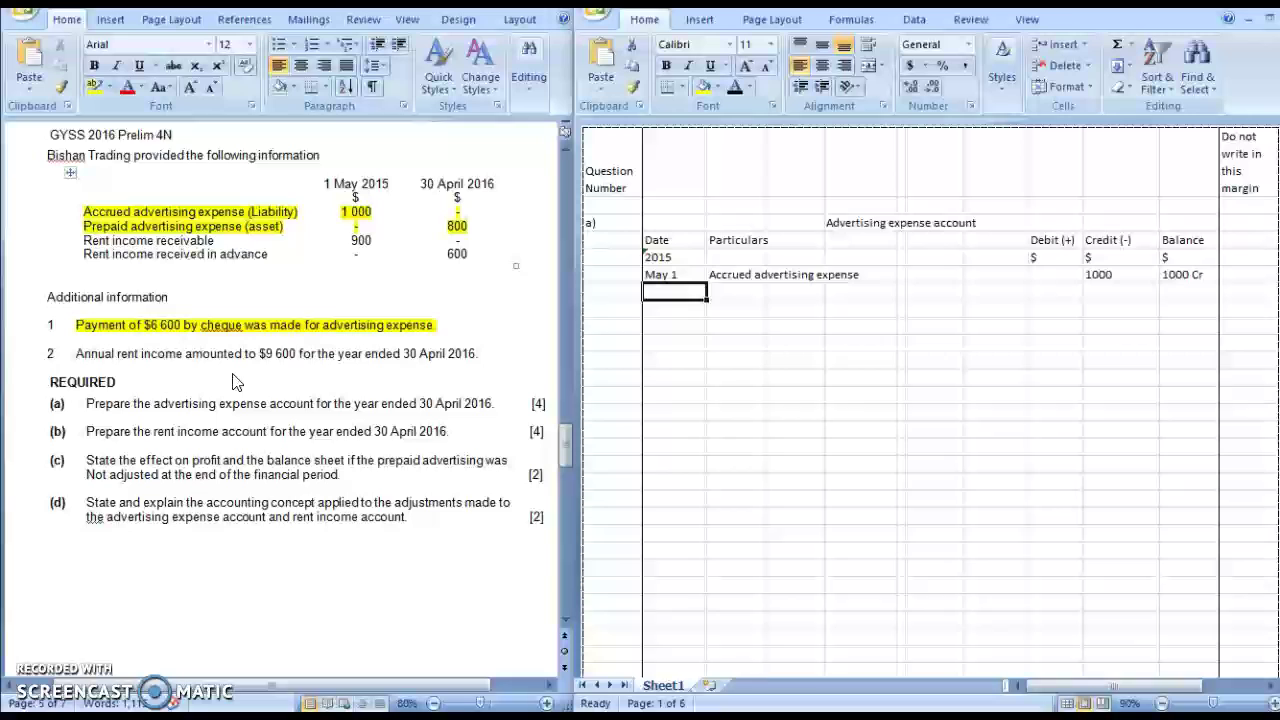
pyautogui.click(250, 377)
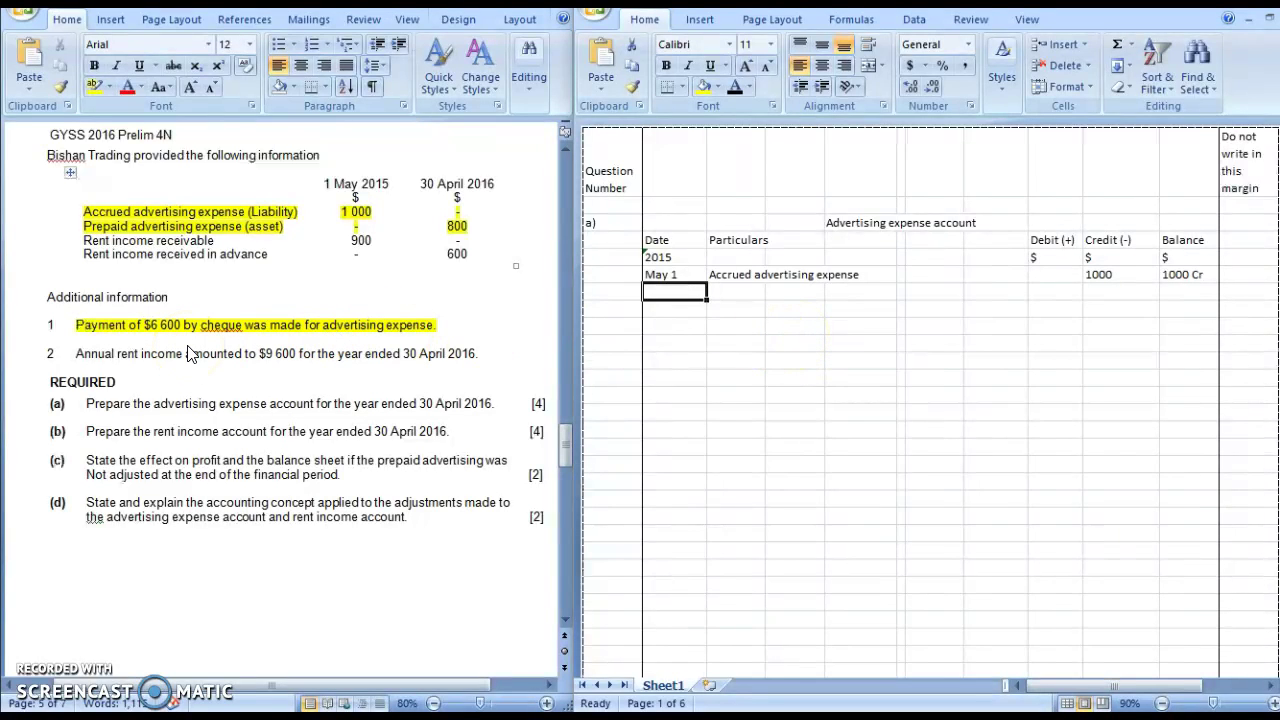
pyautogui.write("'Apr")
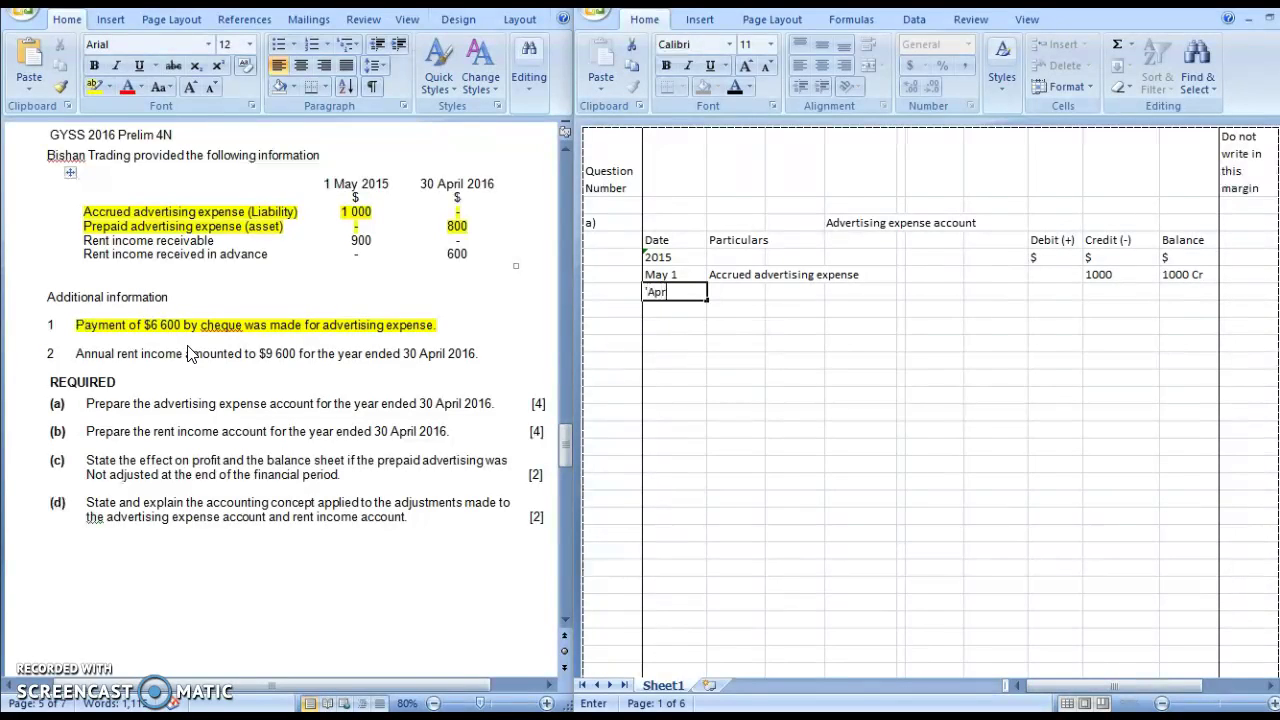
pyautogui.write(' 2016')
pyautogui.press('BackSpace')
pyautogui.press('BackSpace')
pyautogui.press('BackSpace')
pyautogui.press('BackSpace')
pyautogui.press('BackSpace')
pyautogui.press('BackSpace')
pyautogui.press('BackSpace')
pyautogui.press('BackSpace')
pyautogui.press('BackSpace')
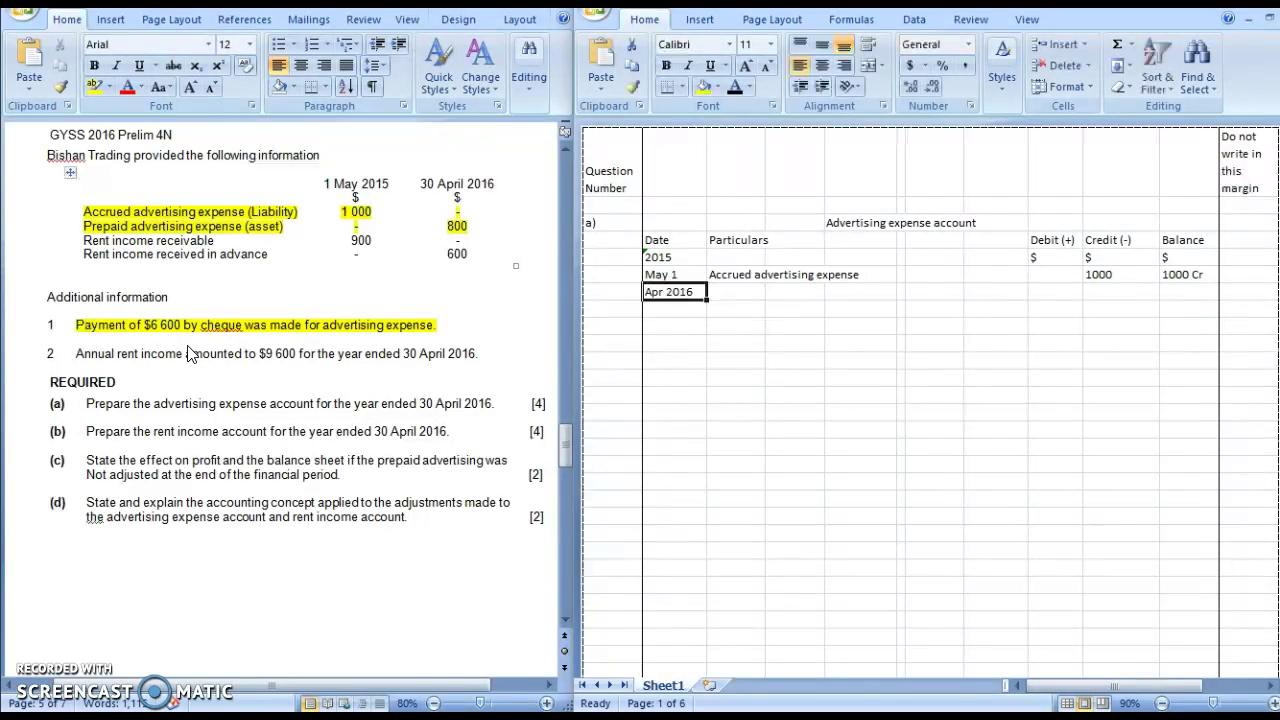
# Enter the year 2016 below May 1 in the date column, with Apr 30 in the row beneath it.
pyautogui.write('2016')
pyautogui.press('Return')
pyautogui.write("'A")
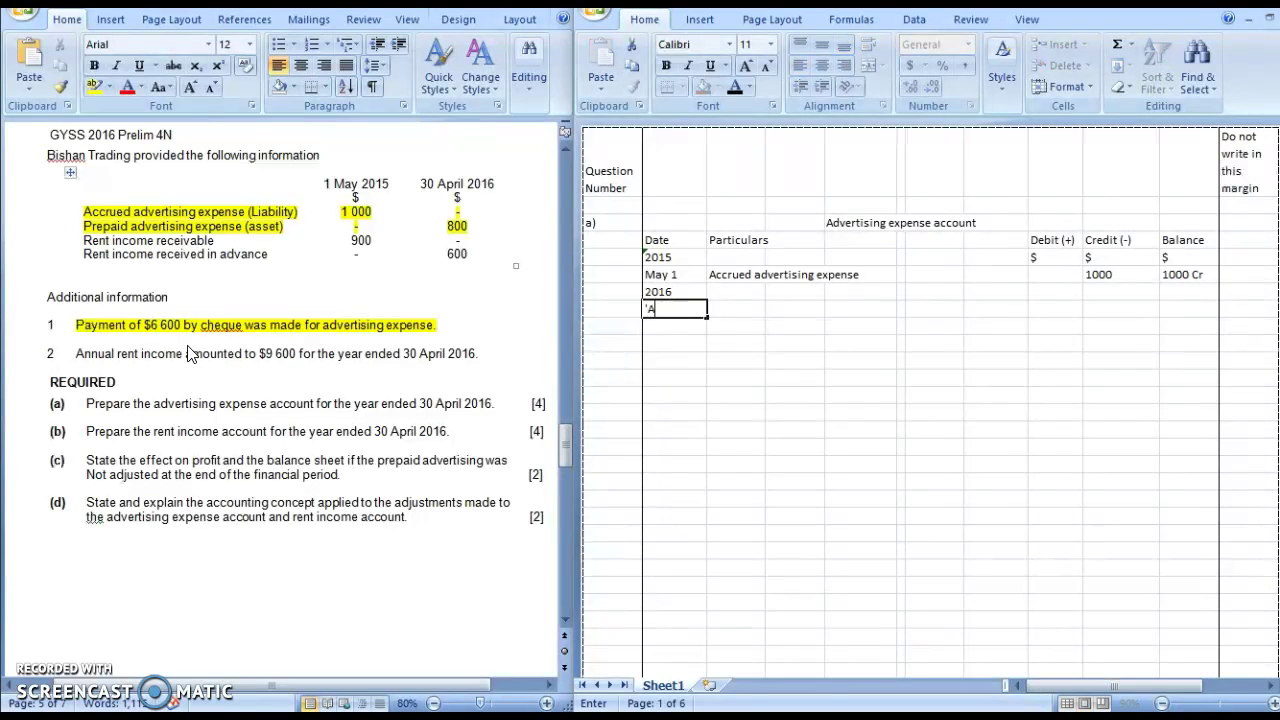
pyautogui.write('pr 30')
pyautogui.press('Tab')
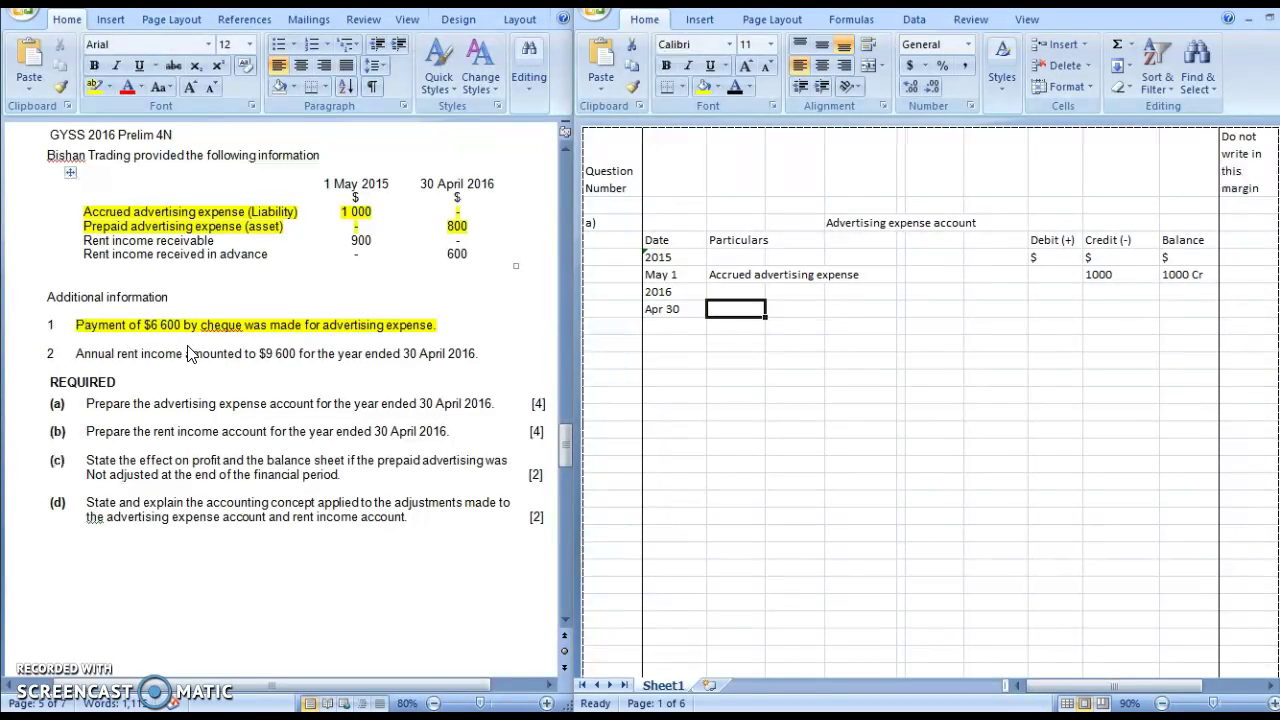
# Record "Cash at bank" as the Apr 30 particulars with a debit of 6600.
pyautogui.write('Cash at bank')
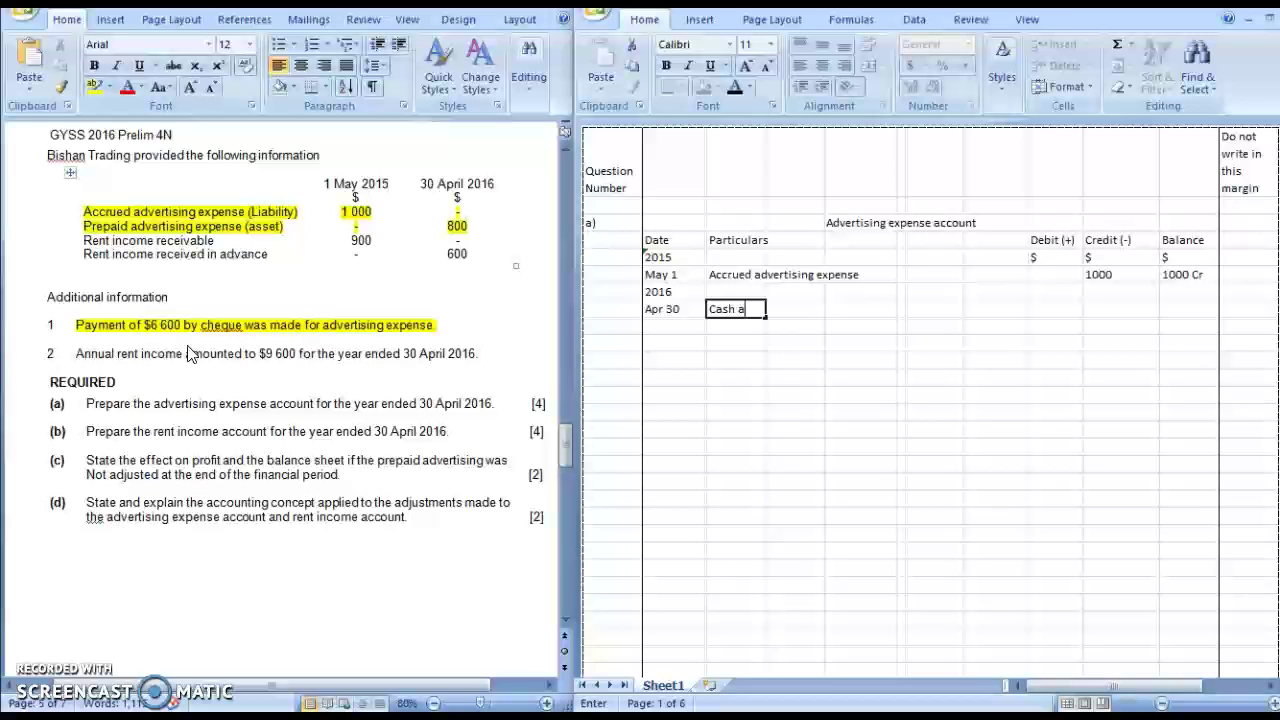
pyautogui.press('Tab')
pyautogui.press('Tab')
pyautogui.press('Tab')
pyautogui.press('Tab')
pyautogui.press('Tab')
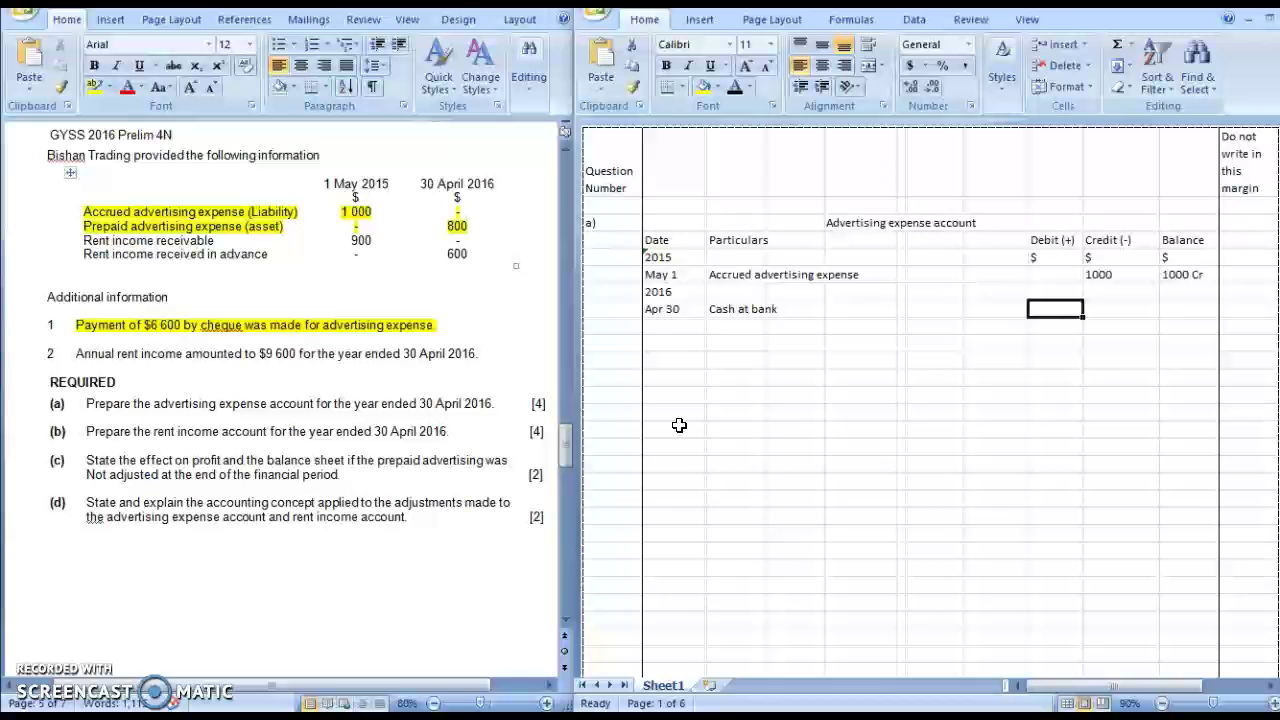
pyautogui.write('6600')
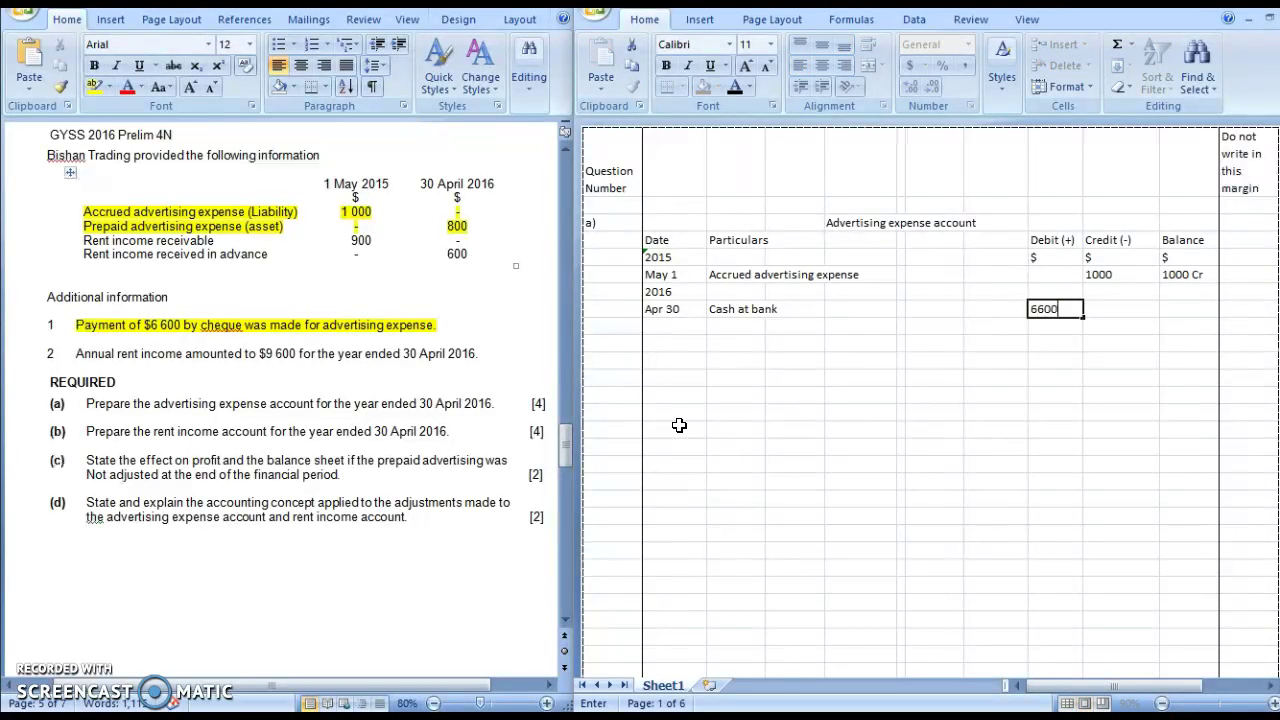
pyautogui.press('Return')
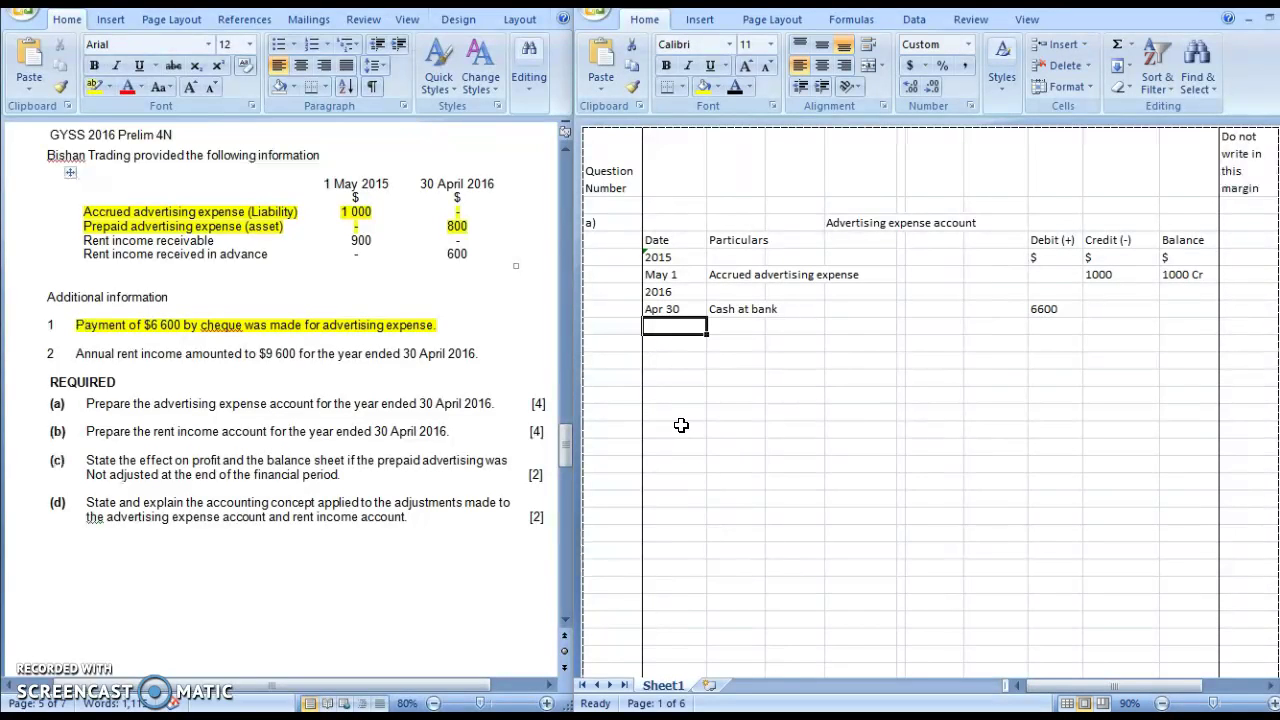
# Enter "5600 Dr" as the balance of the "Cash at bank" row.
pyautogui.click(1178, 309)
pyautogui.write('760')
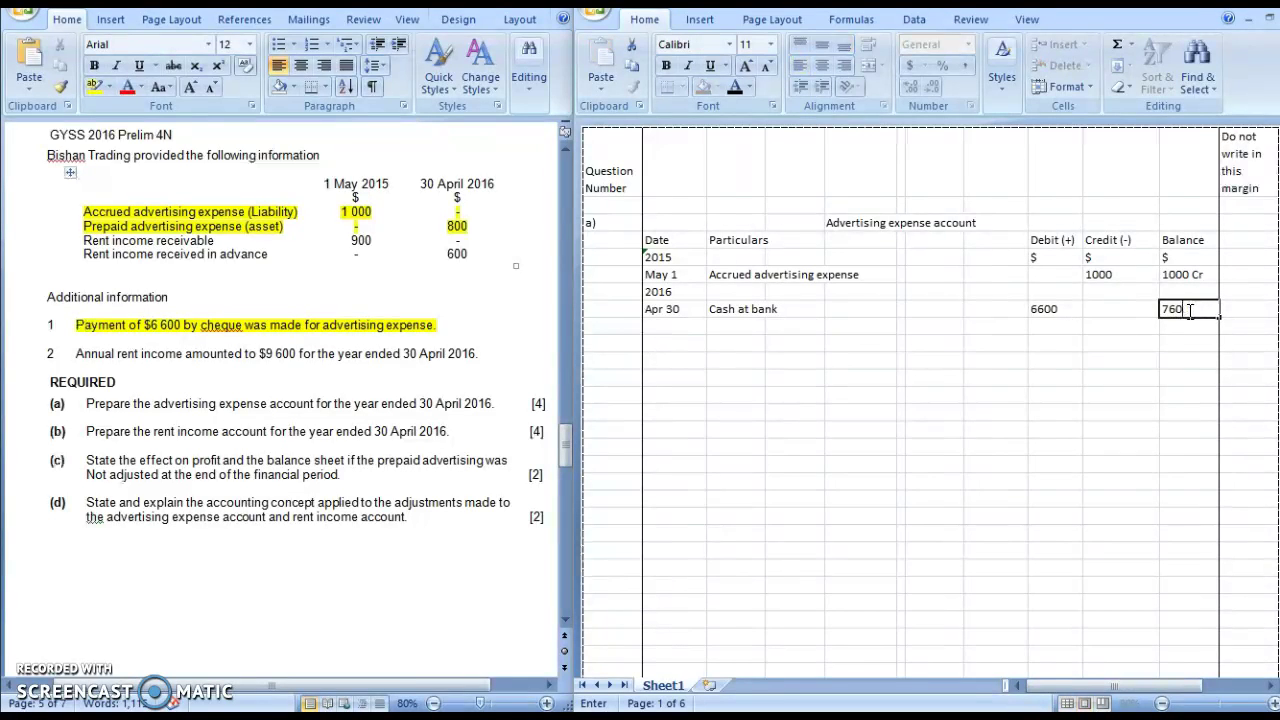
pyautogui.press('BackSpace')
pyautogui.press('BackSpace')
pyautogui.press('BackSpace')
pyautogui.write('5600')
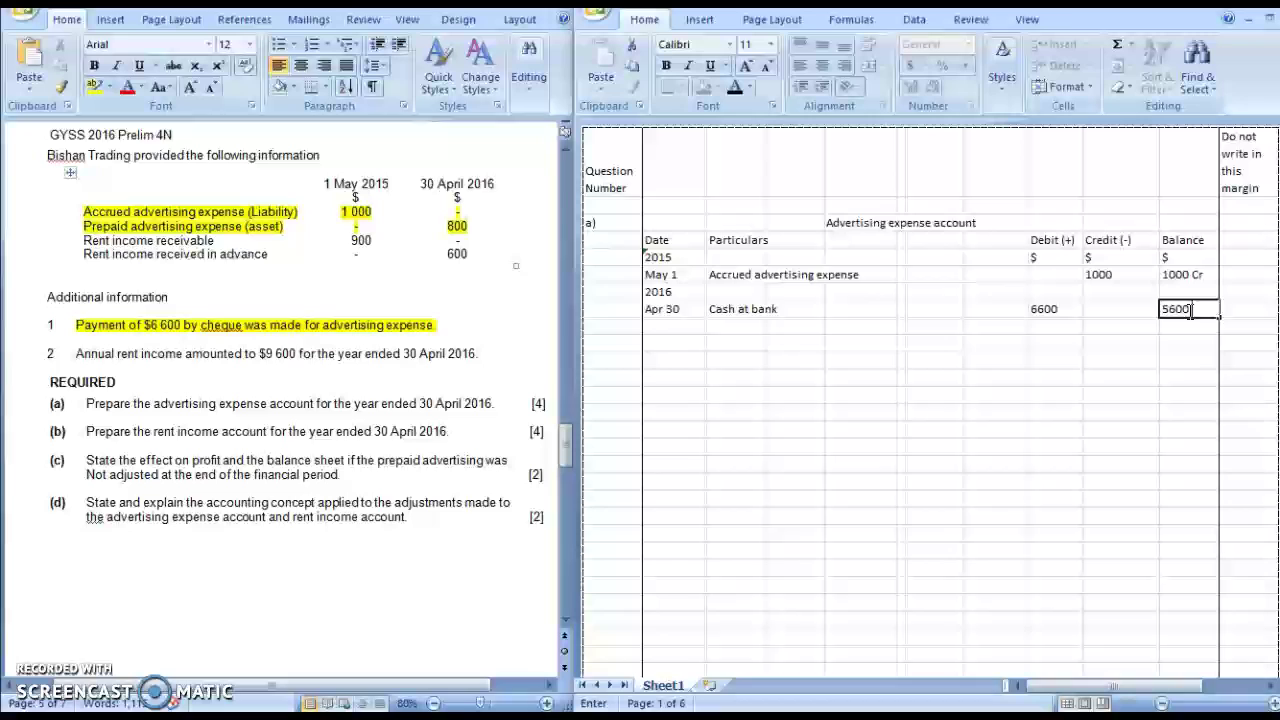
pyautogui.write(' Cr')
pyautogui.press('Return')
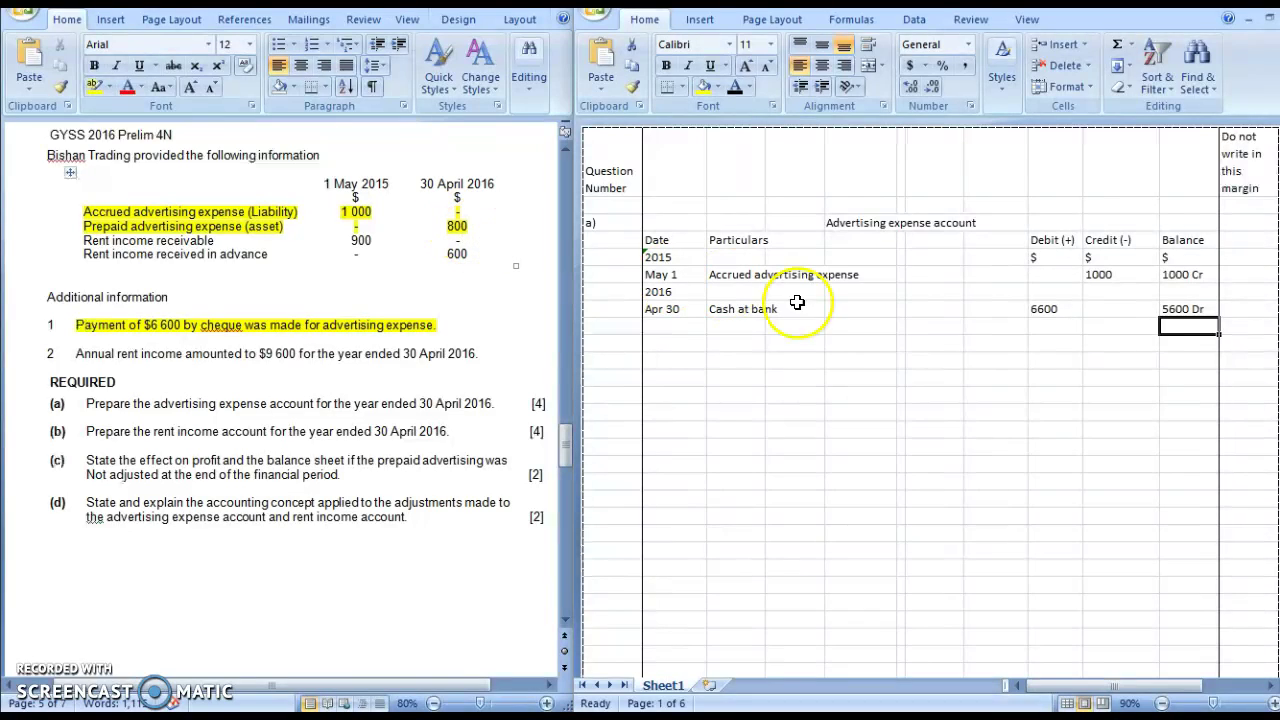
# Add another Apr 30 row with the particulars "Prepaid advertising expense" and a credit of 800.
pyautogui.click(652, 326)
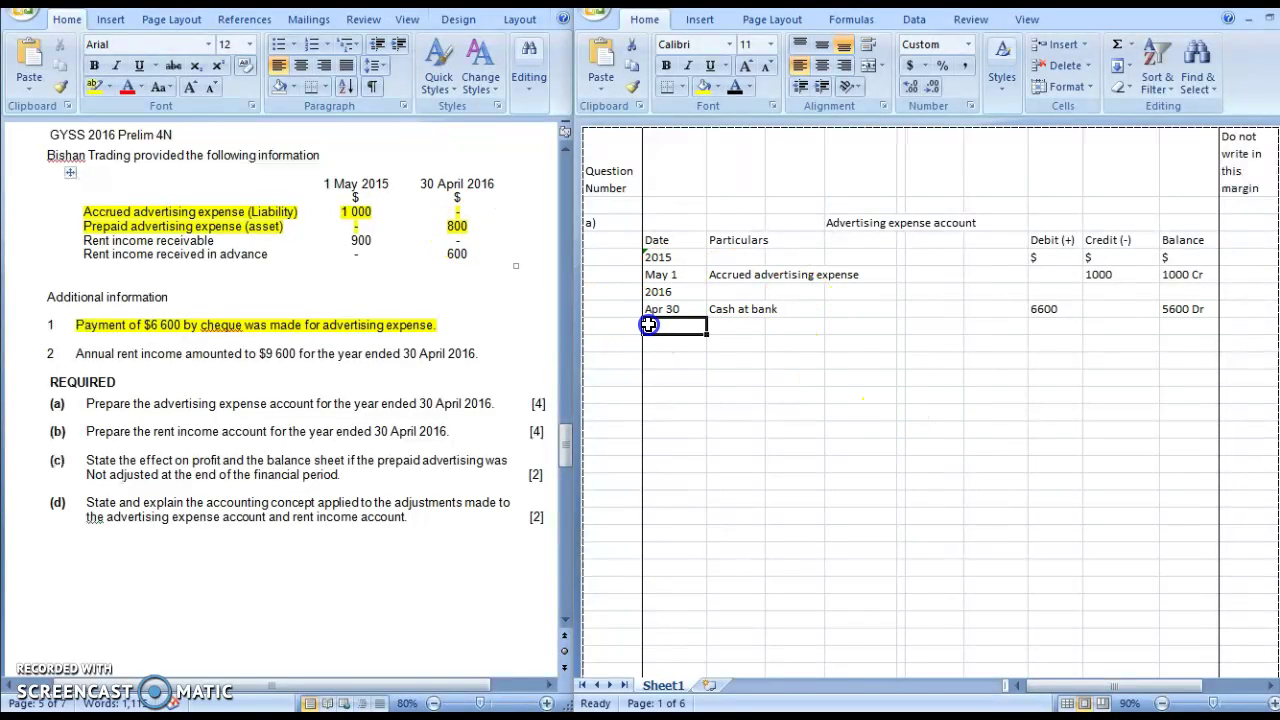
pyautogui.write('Apr 30')
pyautogui.press('Tab')
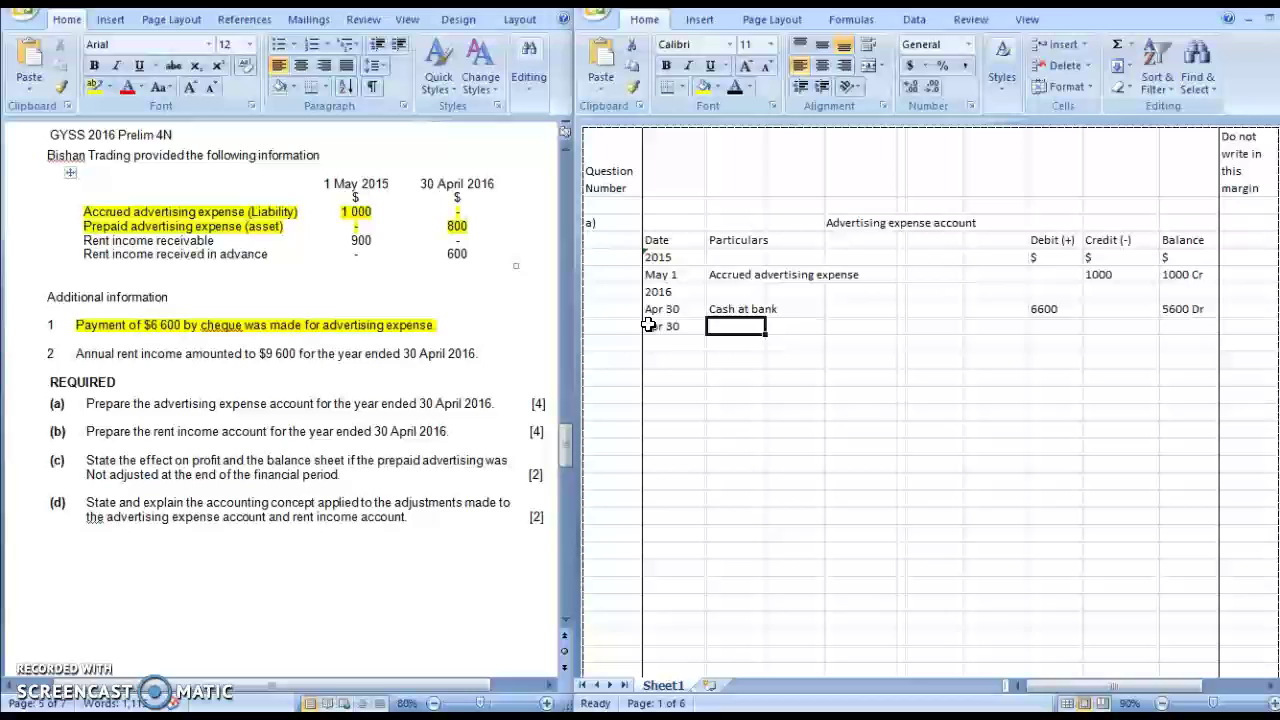
pyautogui.write('Prepaid adv')
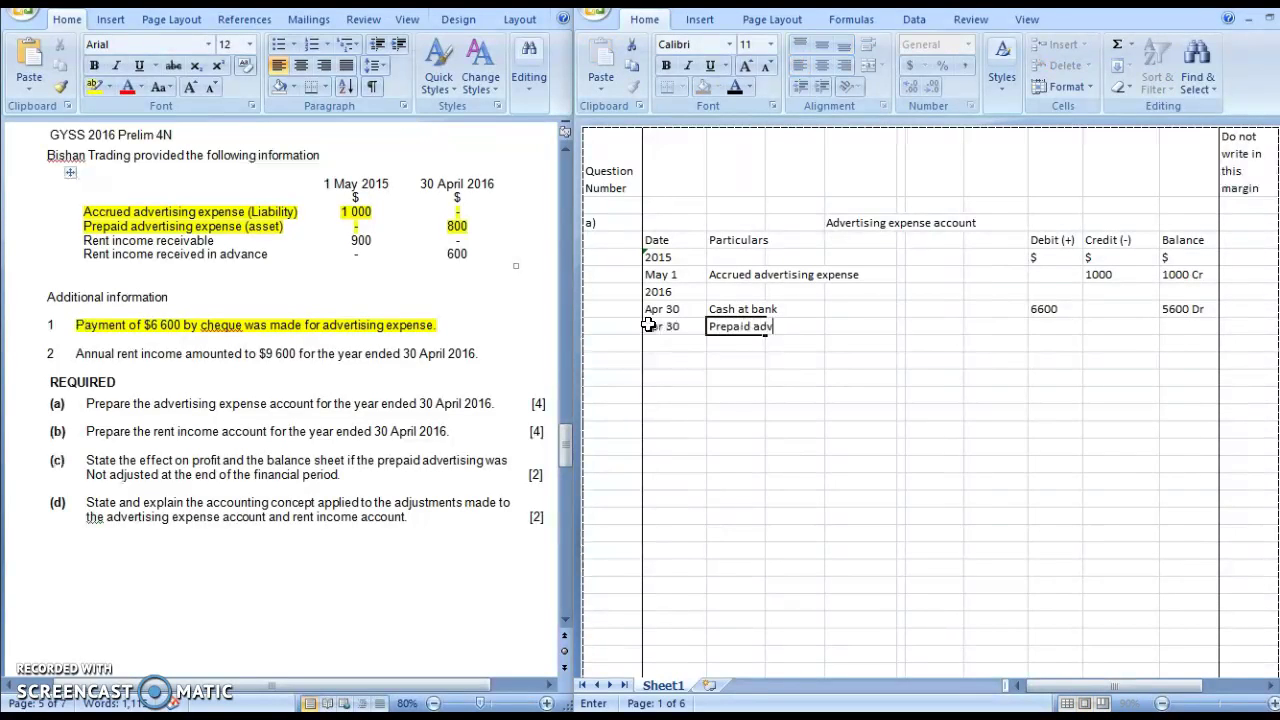
pyautogui.write('ertising expense')
pyautogui.press('Tab')
pyautogui.press('Tab')
pyautogui.press('Tab')
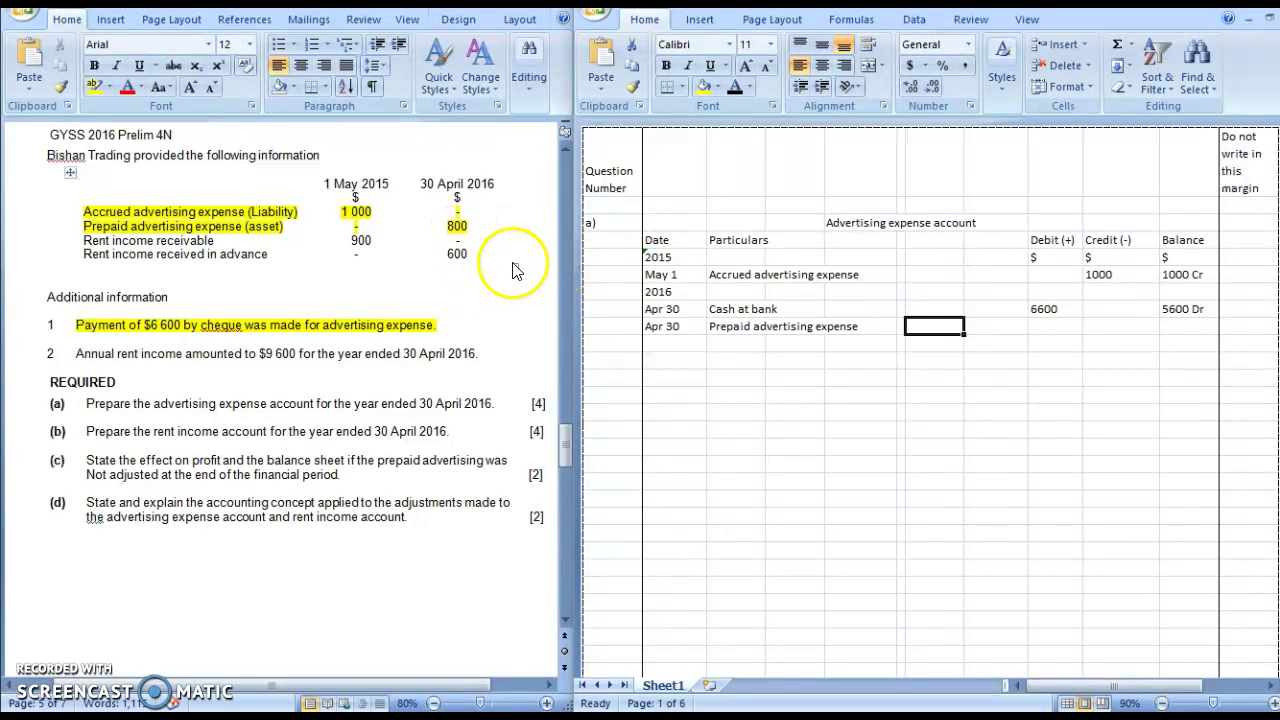
pyautogui.click(1148, 326)
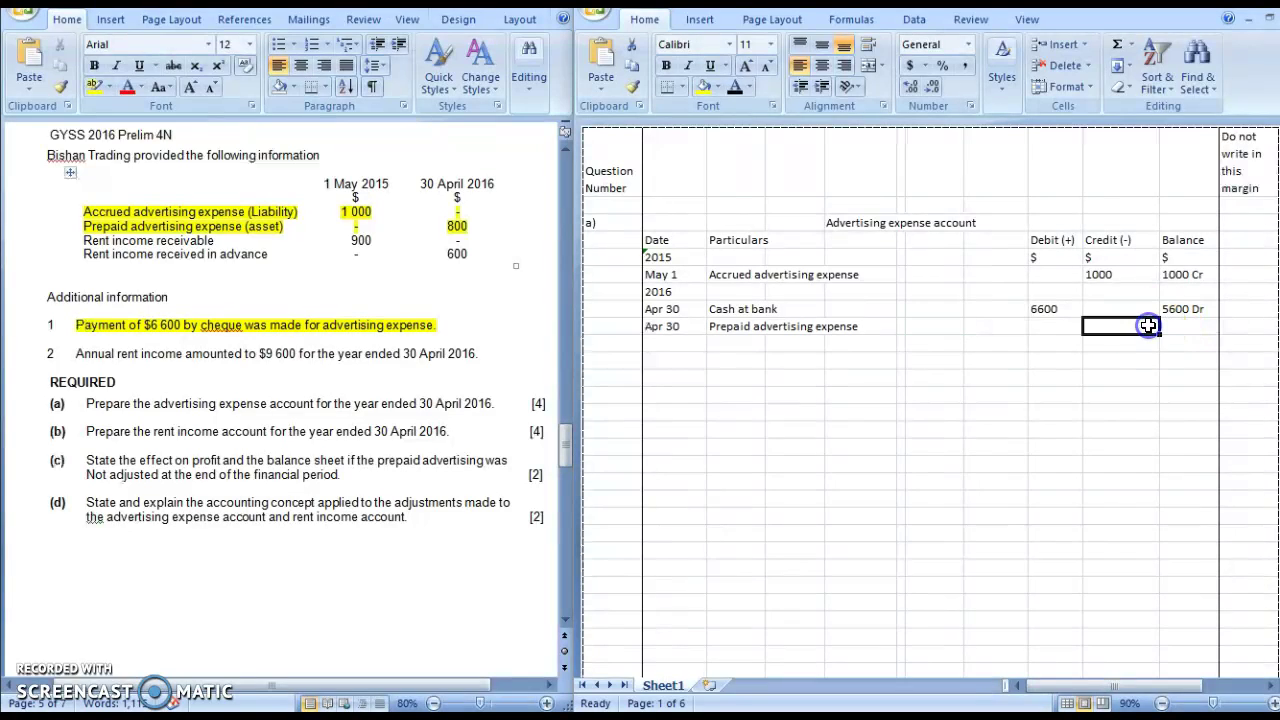
pyautogui.write('800')
pyautogui.press('Return')
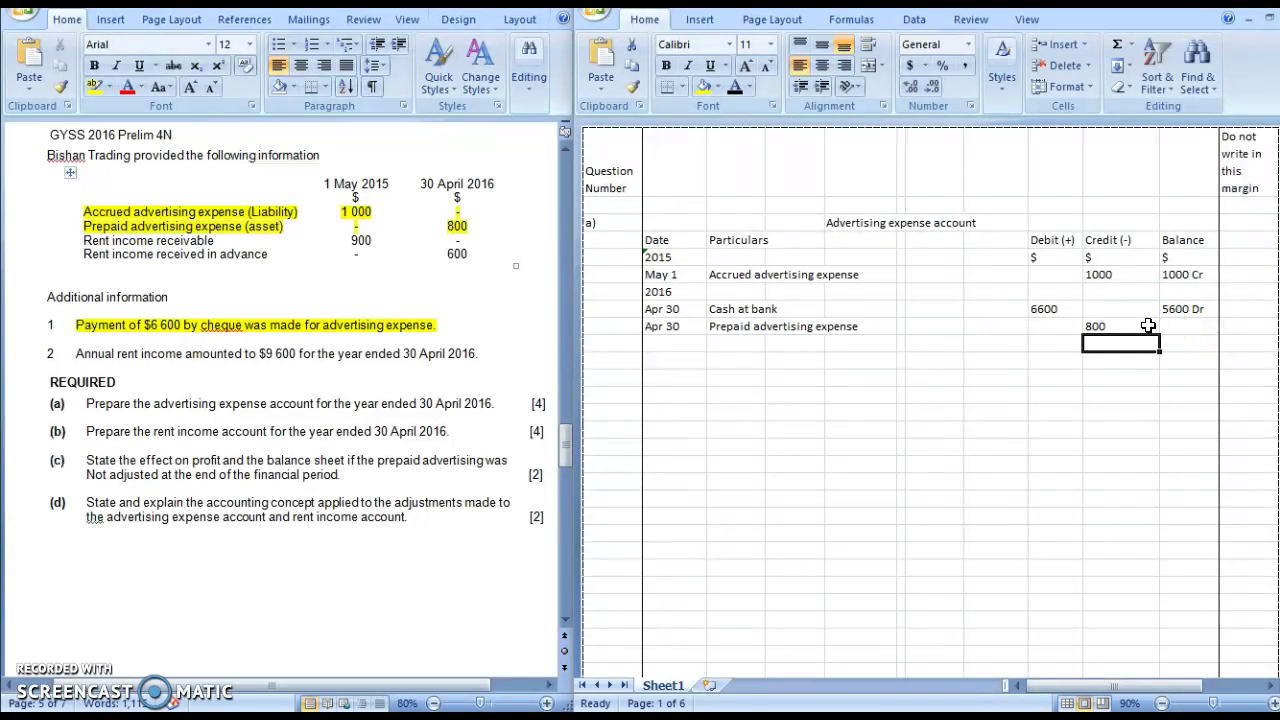
# Enter the title "prepaid advertising" for a supporting account several rows below the advertising expense account.
pyautogui.click(901, 426)
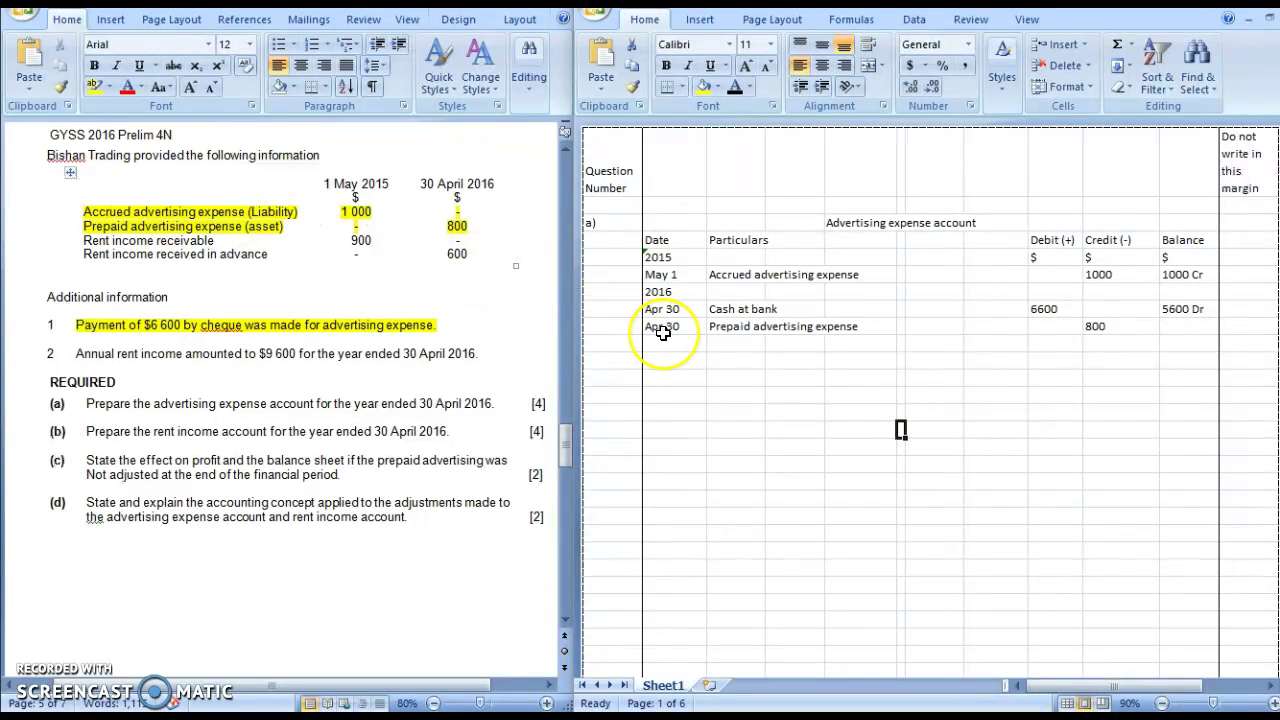
pyautogui.write('pr')
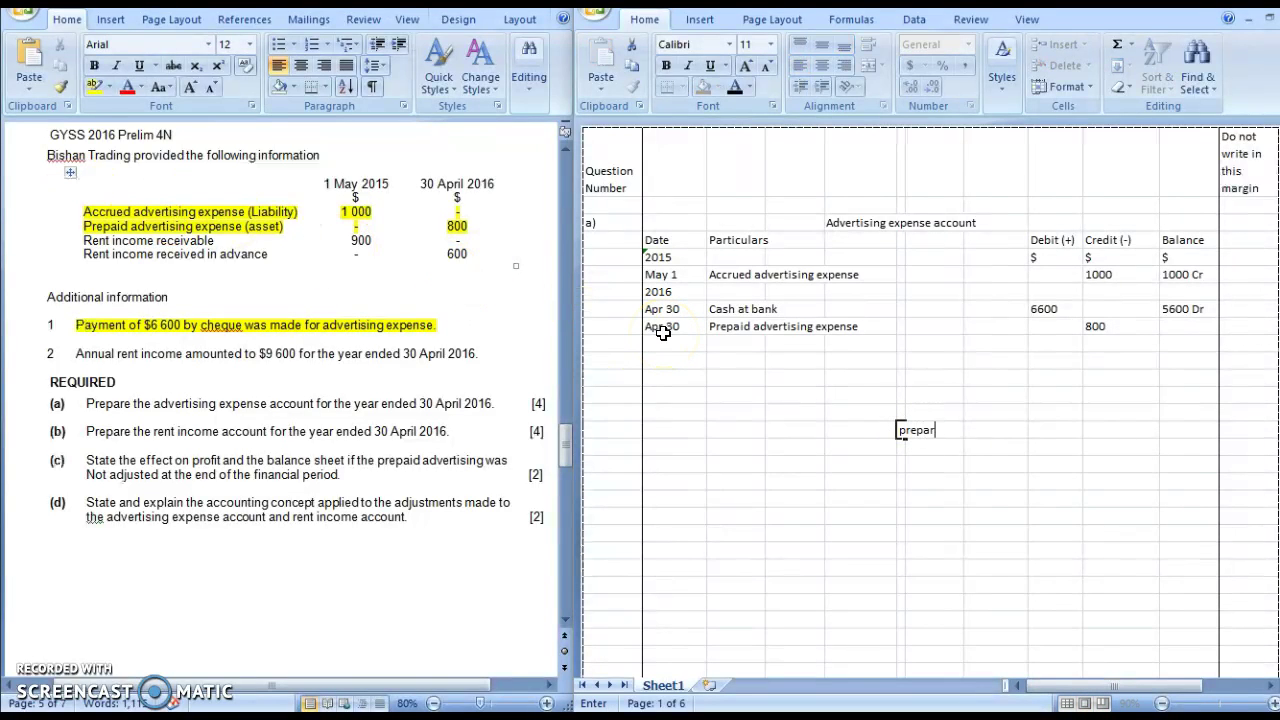
pyautogui.write('epaid advertising')
pyautogui.press('Return')
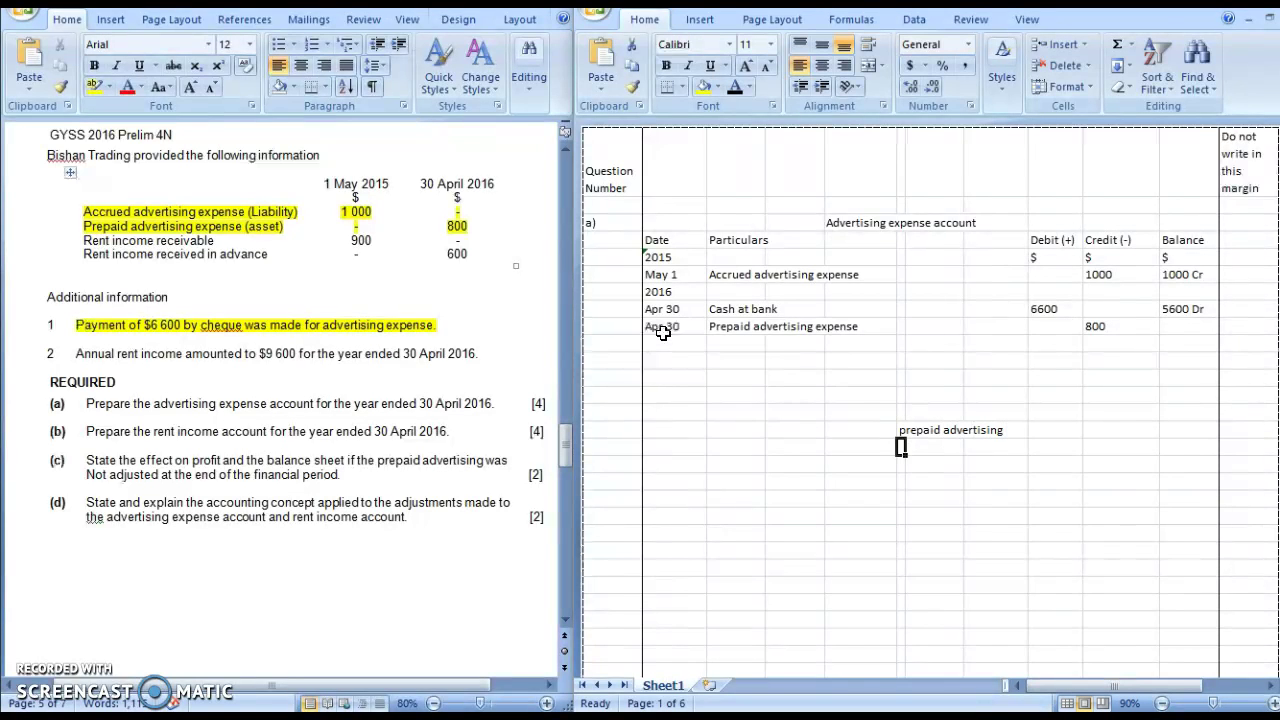
# Add the column headings Dr, Cr and Balance beneath the prepaid advertising title, aligned with the account above.
pyautogui.press('Right')
pyautogui.press('Right')
pyautogui.press('Right')
pyautogui.write('Dr')
pyautogui.press('Right')
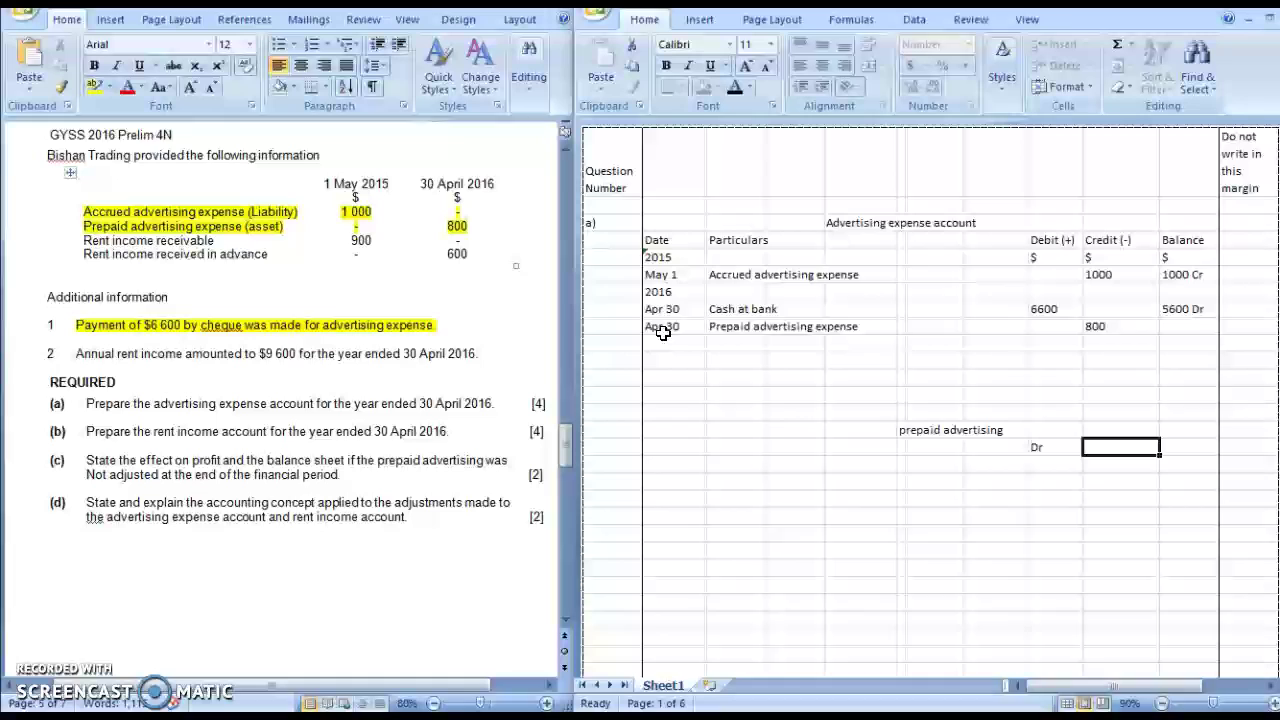
pyautogui.write('Cr Bala')
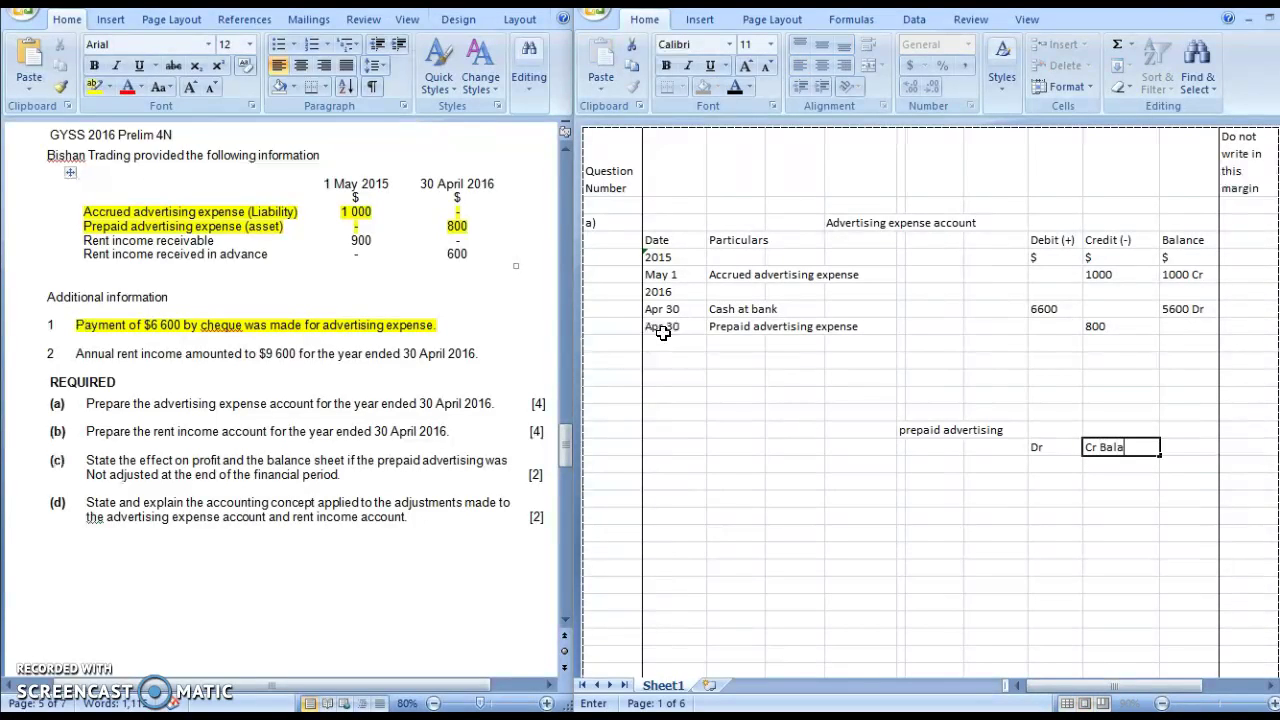
pyautogui.press('BackSpace')
pyautogui.press('BackSpace')
pyautogui.press('Right')
pyautogui.write('Ba')
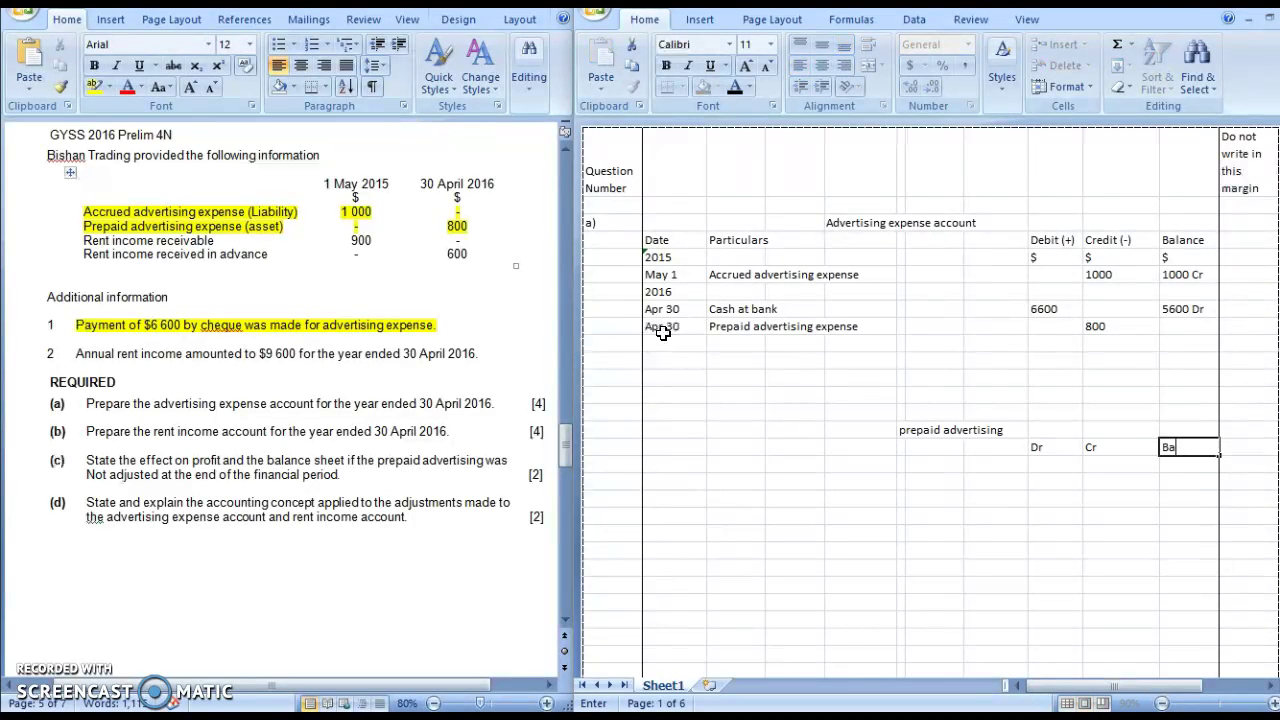
pyautogui.write('lnance')
pyautogui.press('Return')
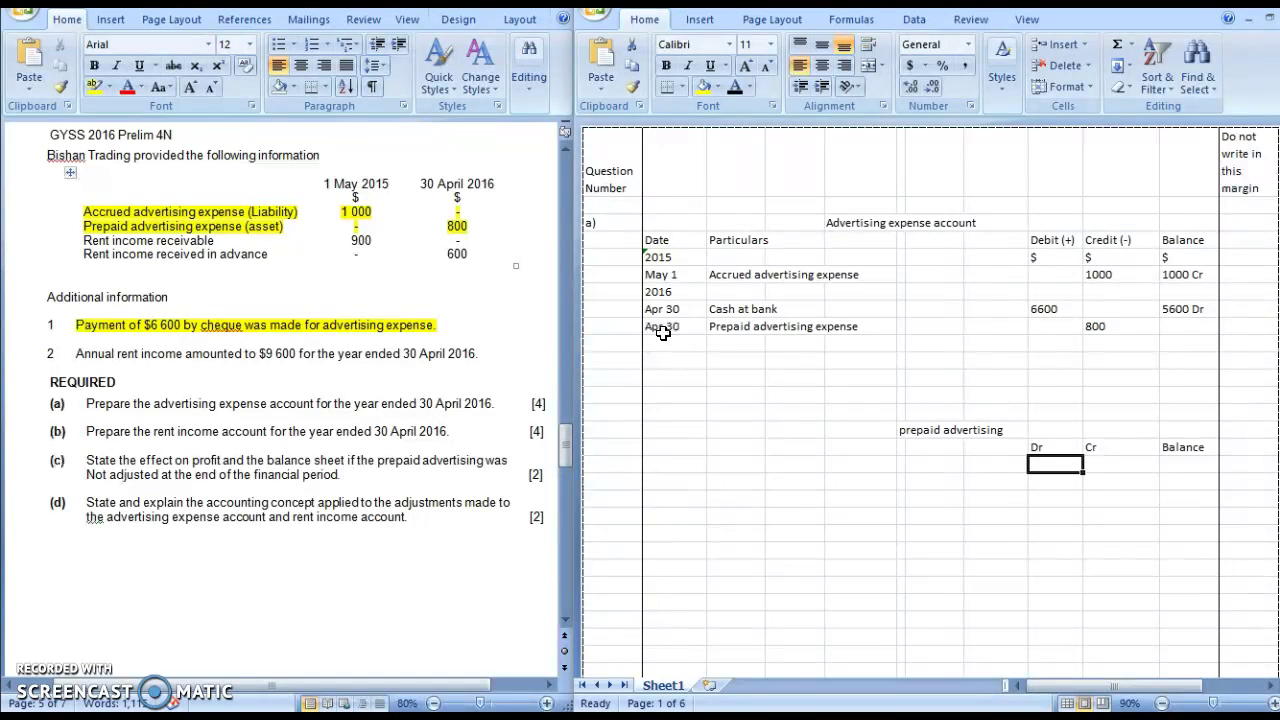
# Enter a debit of 800 in the supporting prepaid advertising account and "4800 Dr" as the balance of the "Prepaid advertising expense" row.
pyautogui.write('800')
pyautogui.press('Return')
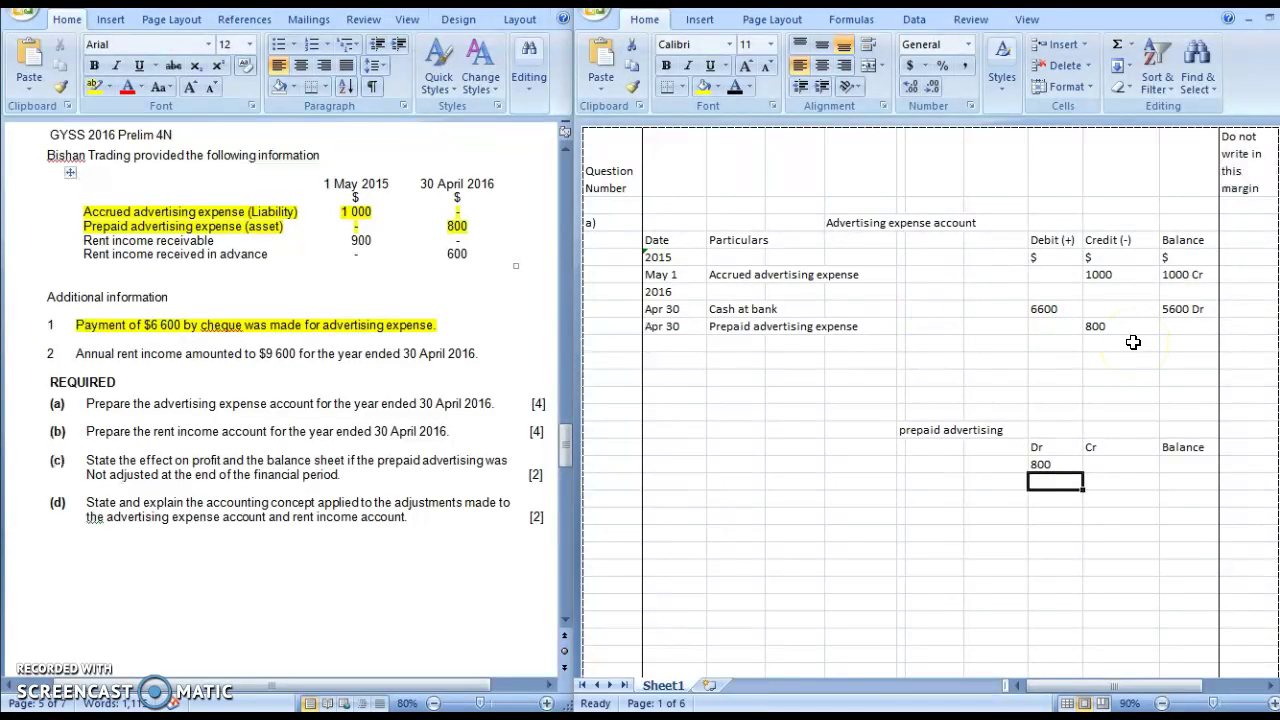
pyautogui.click(1165, 330)
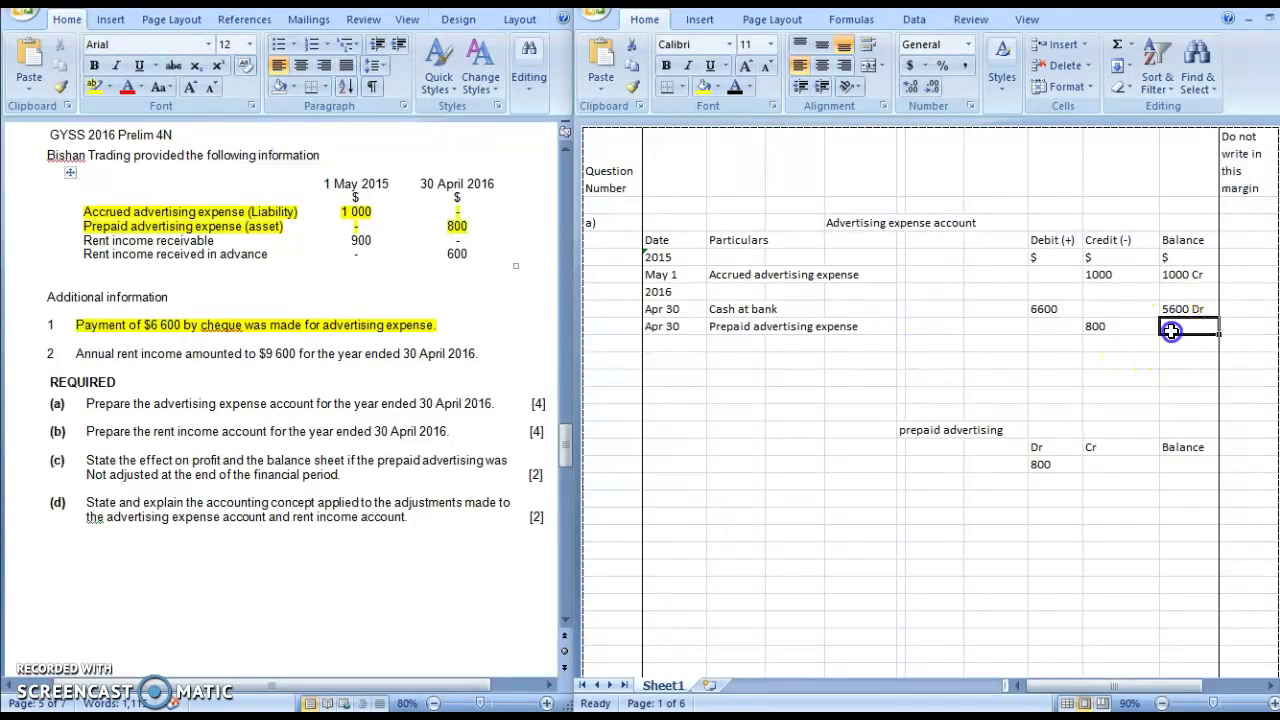
pyautogui.write('4')
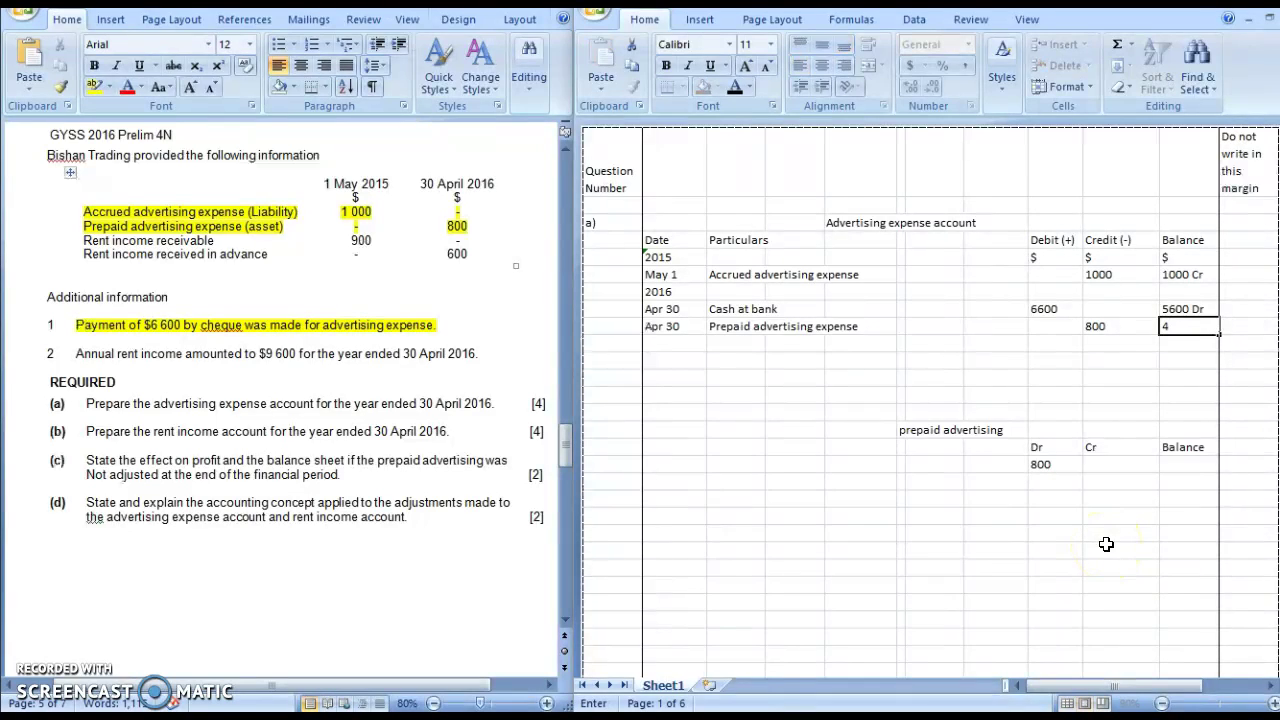
pyautogui.write('800 Dr')
pyautogui.press('Return')
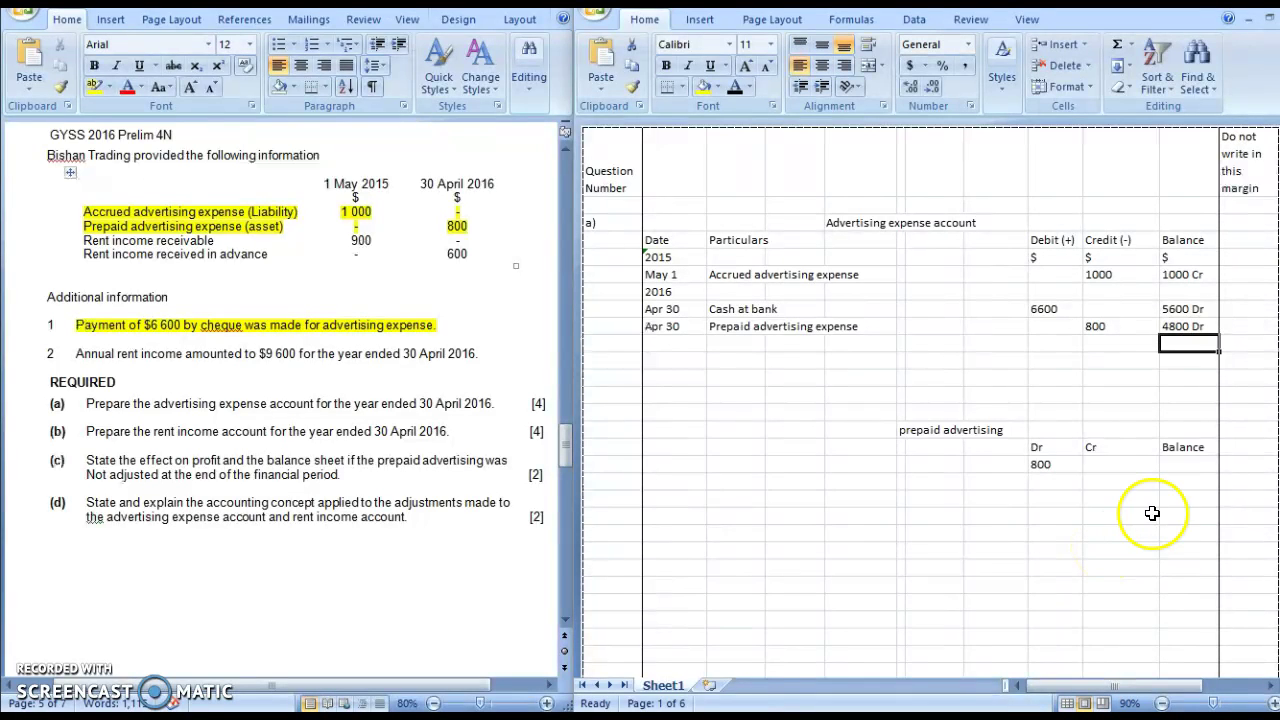
# Clear the whole supporting prepaid advertising account, including its title, column headings and entry.
pyautogui.moveTo(1185, 466); pyautogui.dragTo(826, 432)
pyautogui.press('Delete')
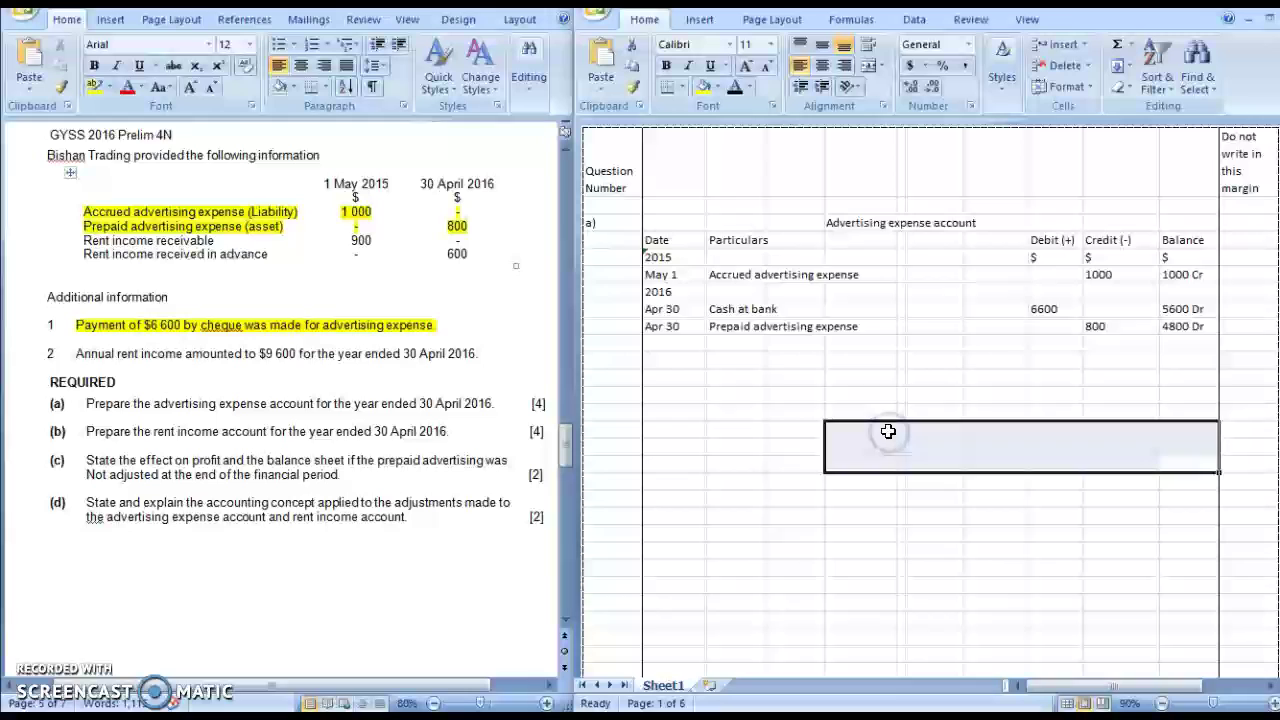
# Start another Apr 30 row in the advertising expense account with the particulars "Profit and loss".
pyautogui.click(734, 345)
pyautogui.click(680, 347)
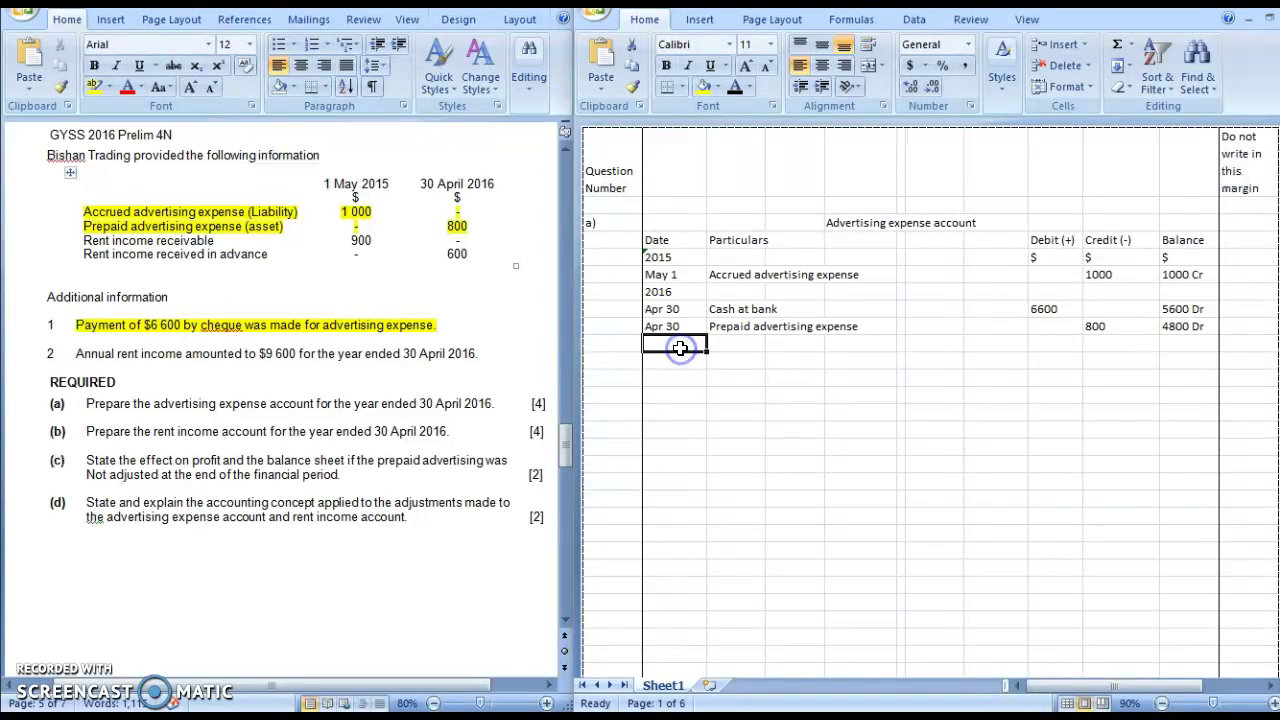
pyautogui.write("'Apr 30")
pyautogui.press('Tab')
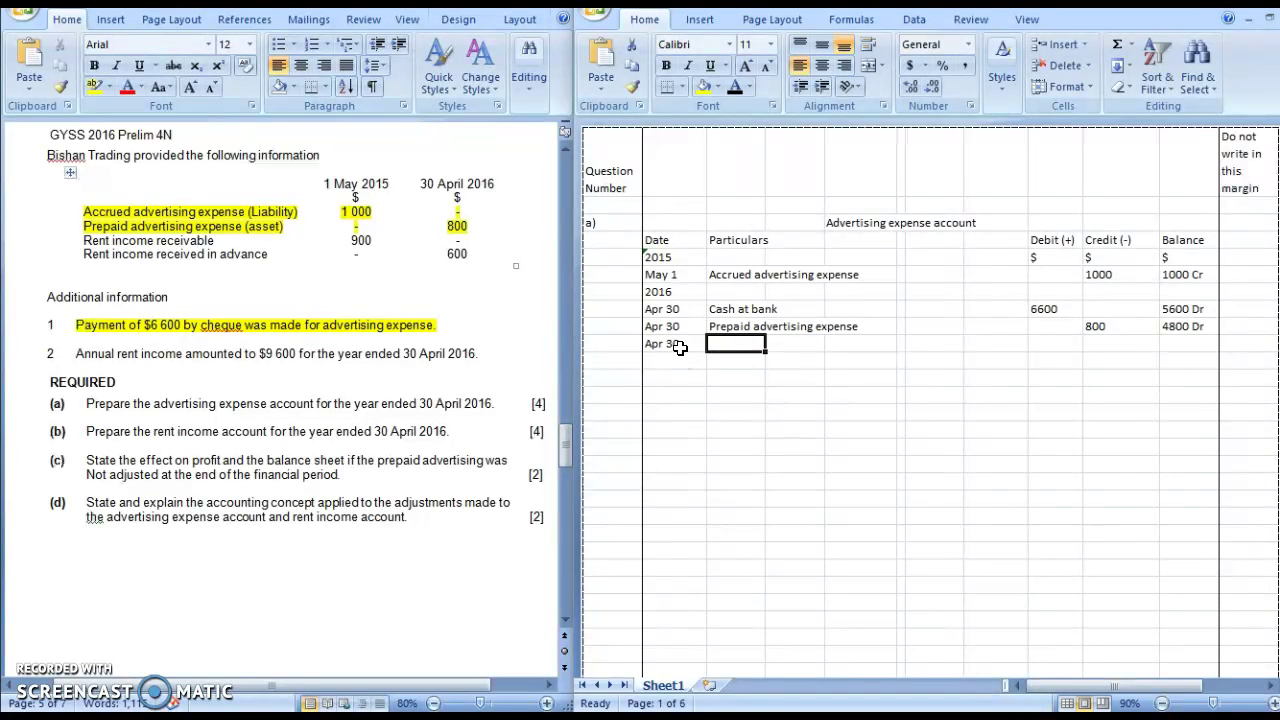
pyautogui.write('Profit and loss')
pyautogui.press('Tab')
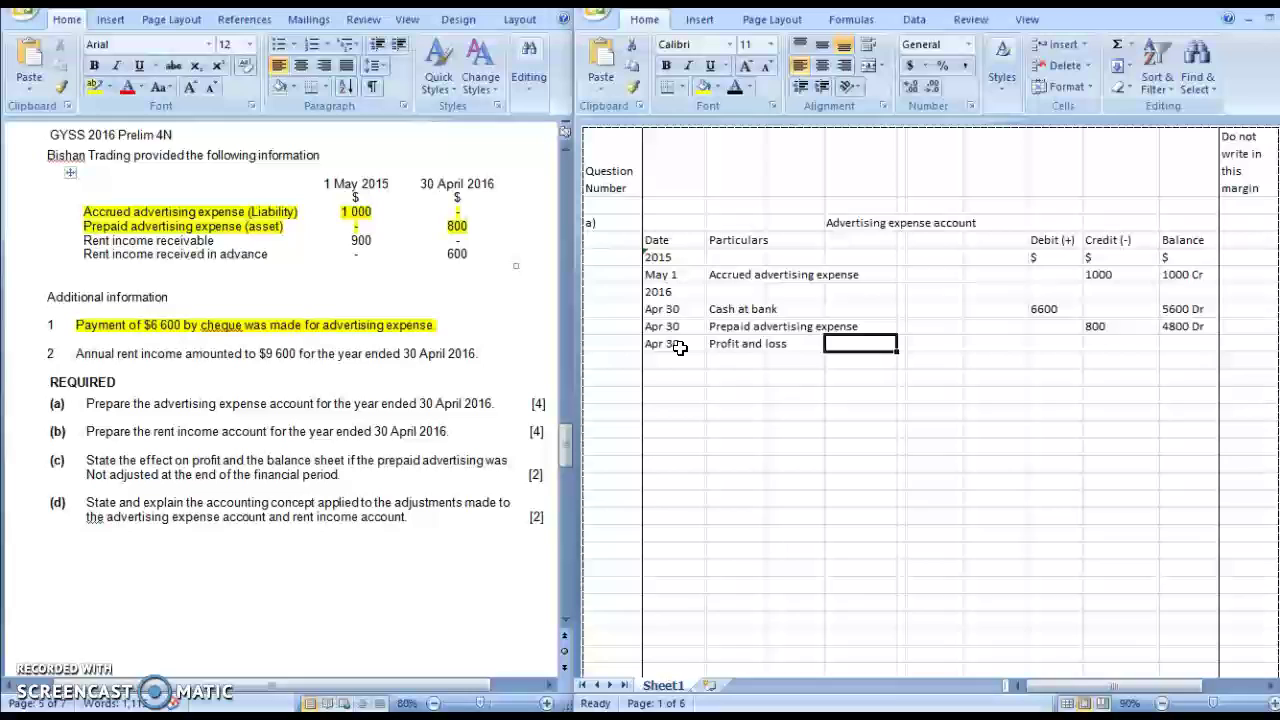
# Enter a credit of 4800 and a balance of 0 in the "Profit and loss" row.
pyautogui.press('Tab')
pyautogui.press('Tab')
pyautogui.press('Tab')
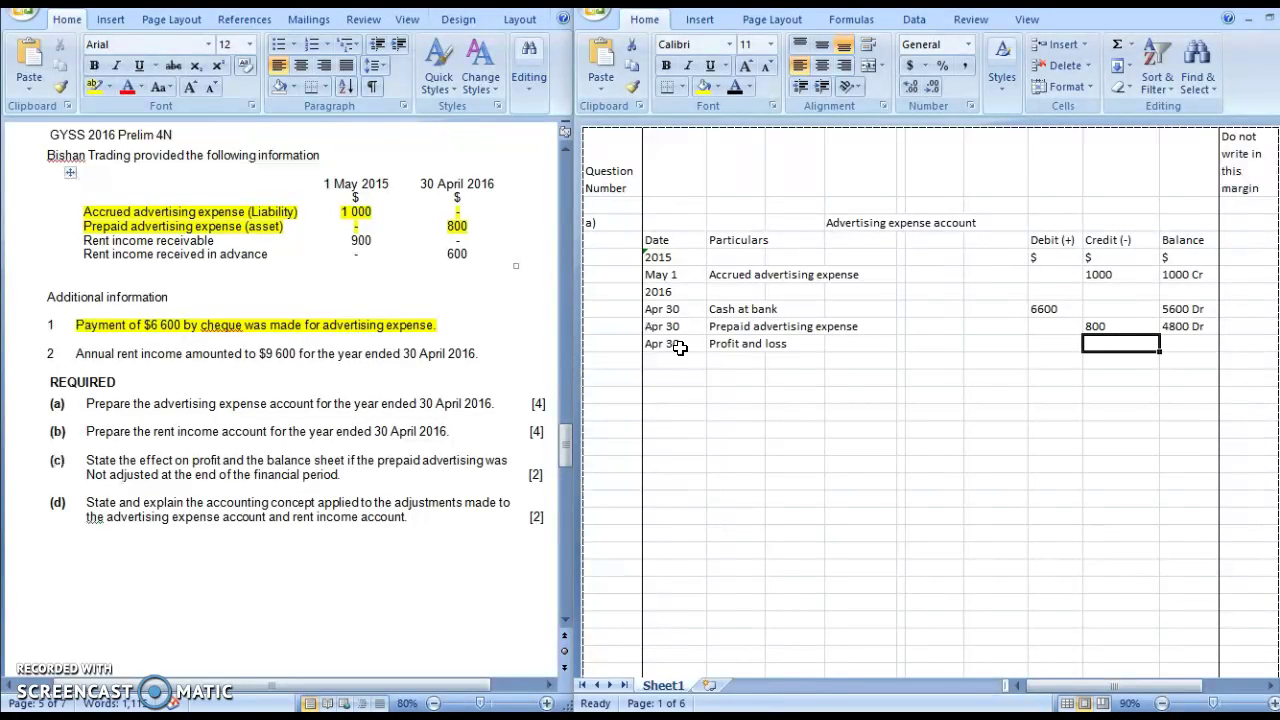
pyautogui.write('4800')
pyautogui.press('Tab')
pyautogui.write('0')
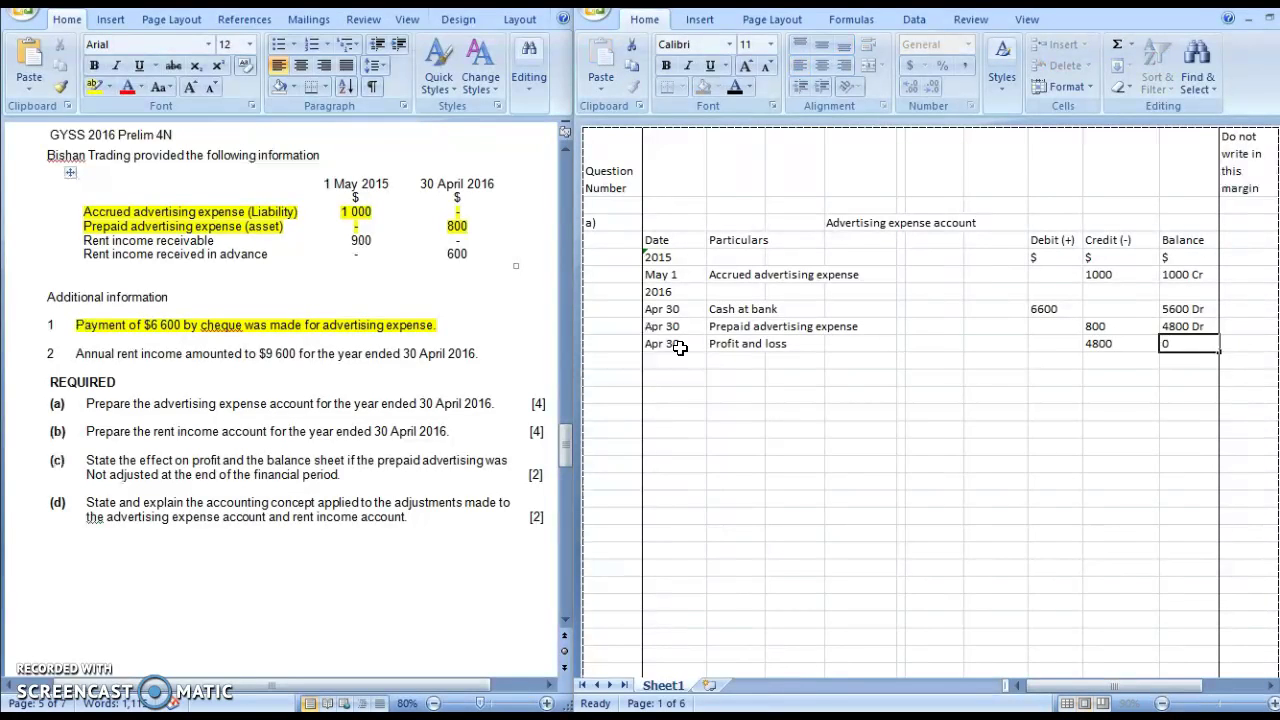
pyautogui.press('Return')
pyautogui.click(1124, 495)
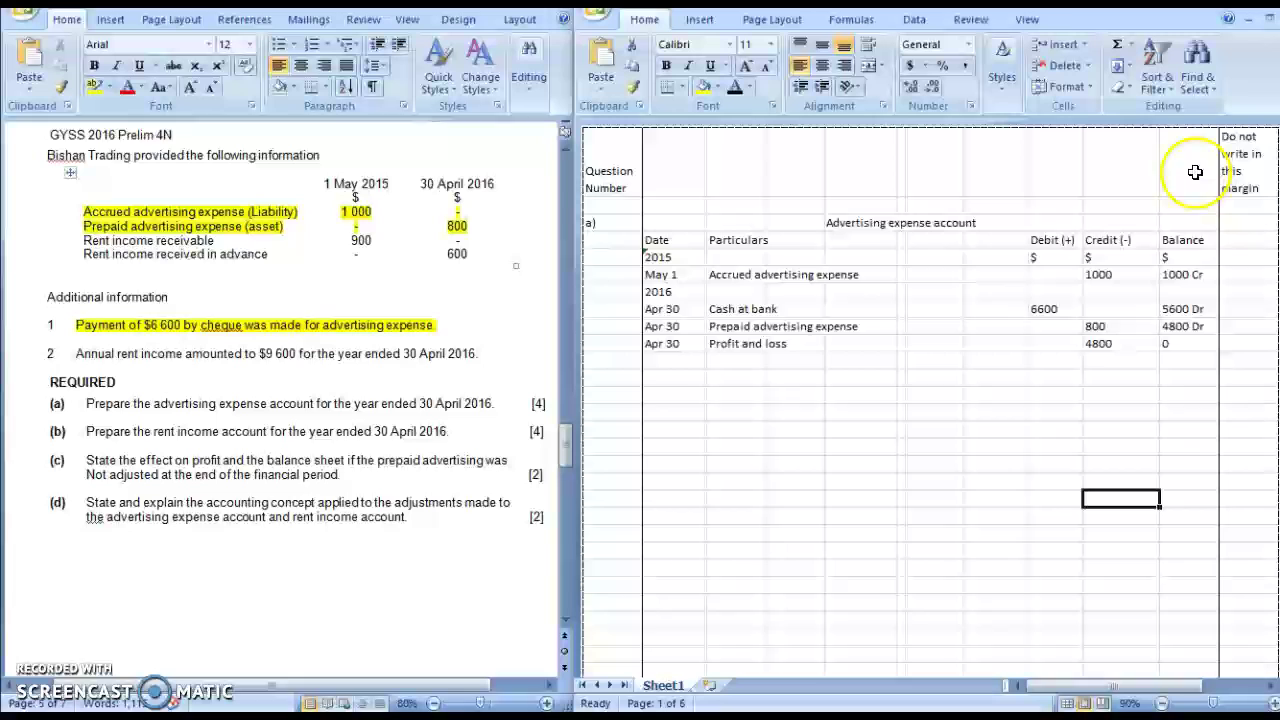
# Copy the advertising expense account's title, heading and 2015 rows to two rows below its last entry, and label the copy "b)".
pyautogui.moveTo(1188, 255); pyautogui.dragTo(675, 228)
pyautogui.hotkey('ctrl', 'c')
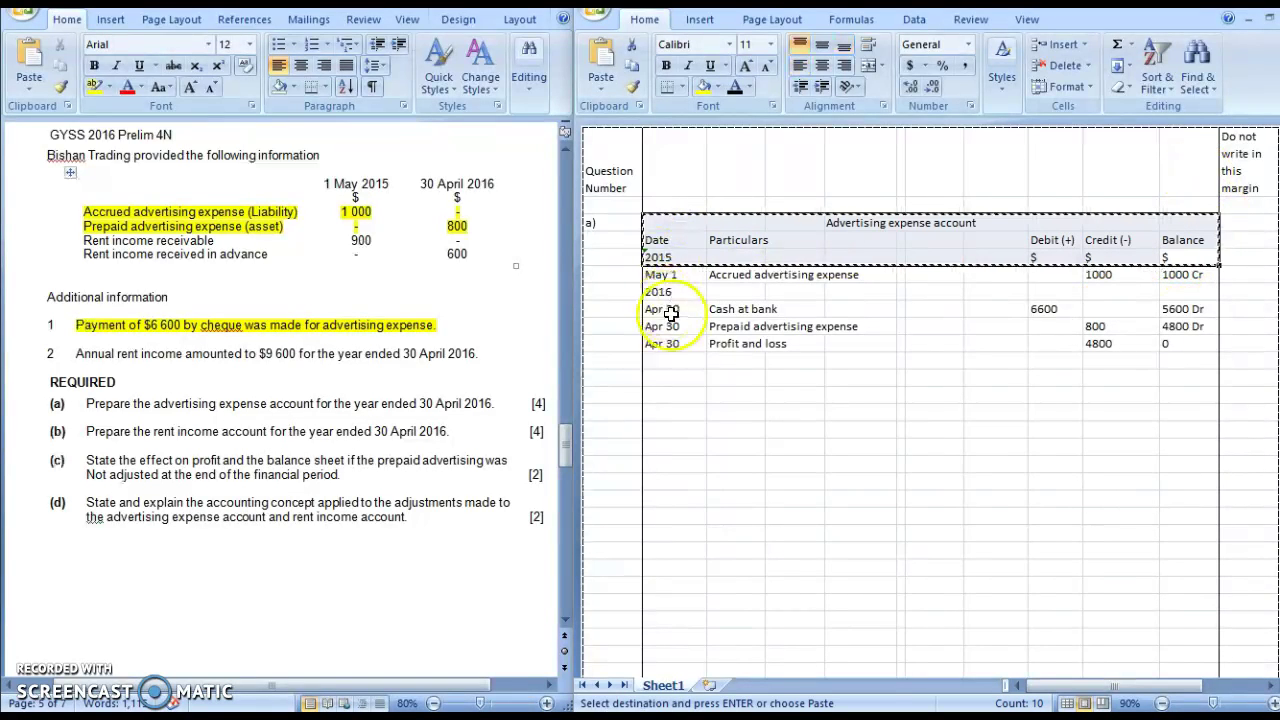
pyautogui.click(675, 376)
pyautogui.press('Return')
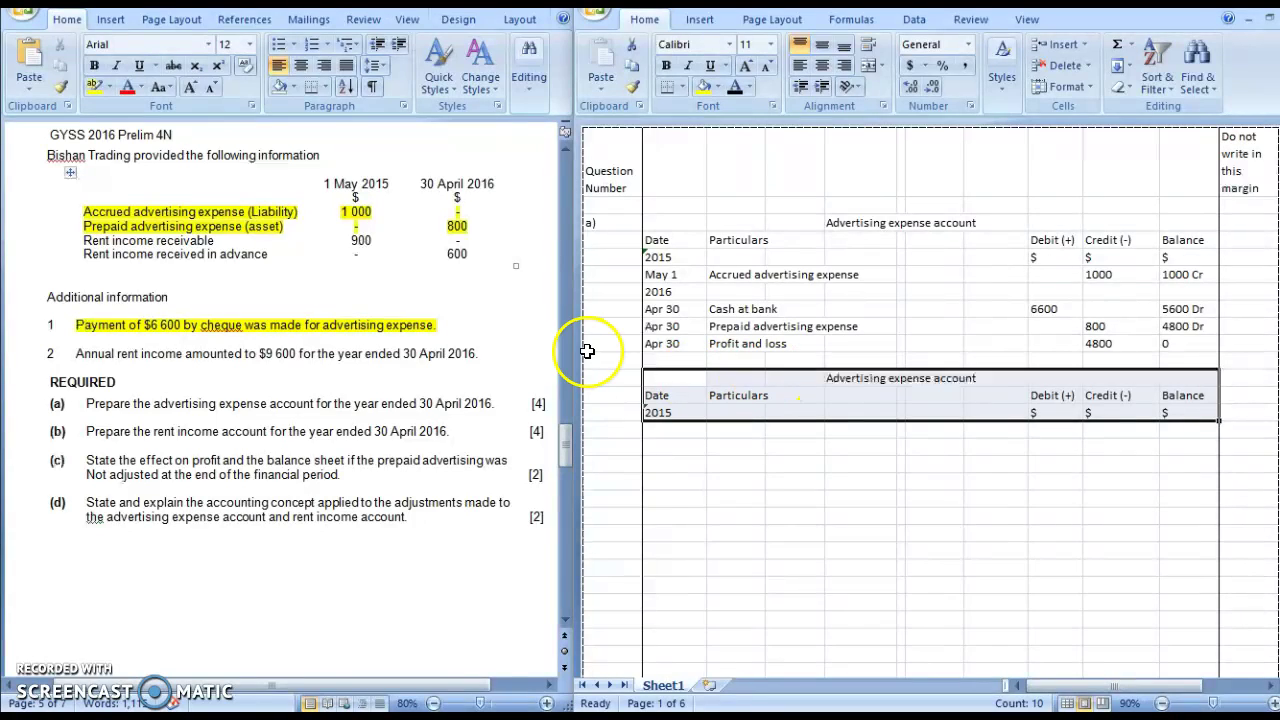
pyautogui.click(606, 376)
pyautogui.write('b)')
pyautogui.press('Return')
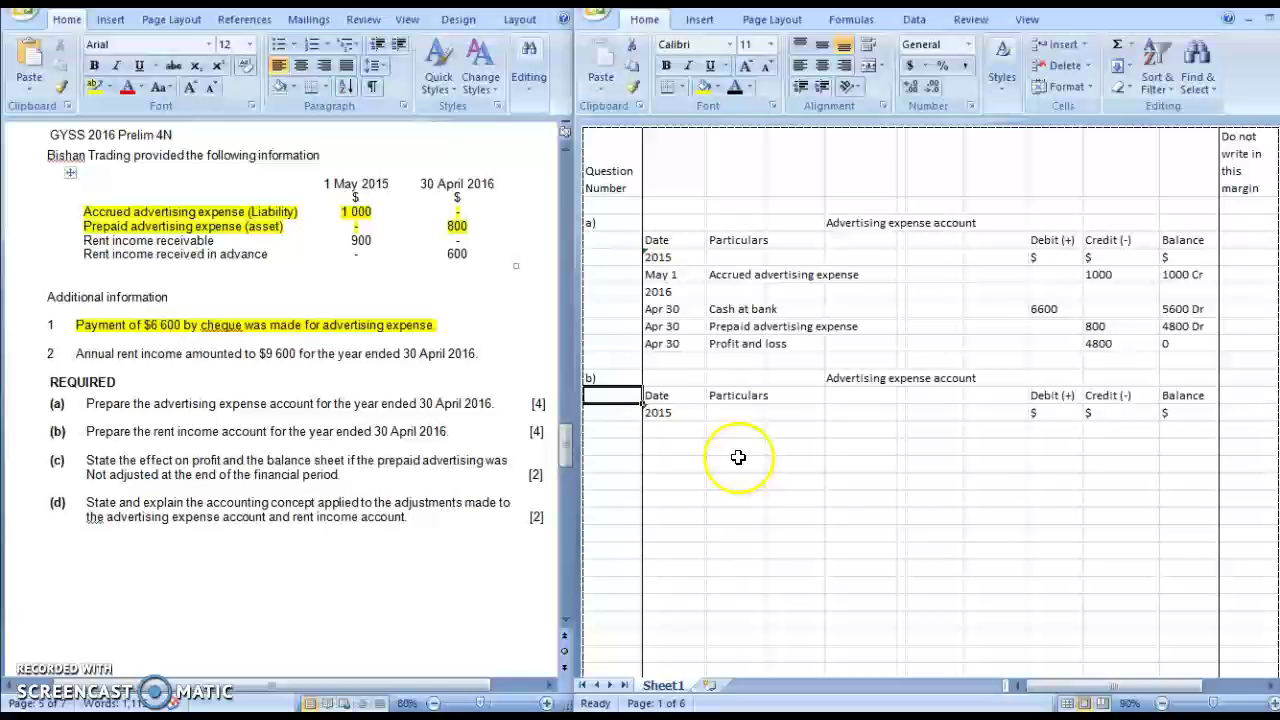
# Change the title of the copied account in part b) to "Rent income account".
pyautogui.click(899, 378)
pyautogui.doubleClick(899, 378)
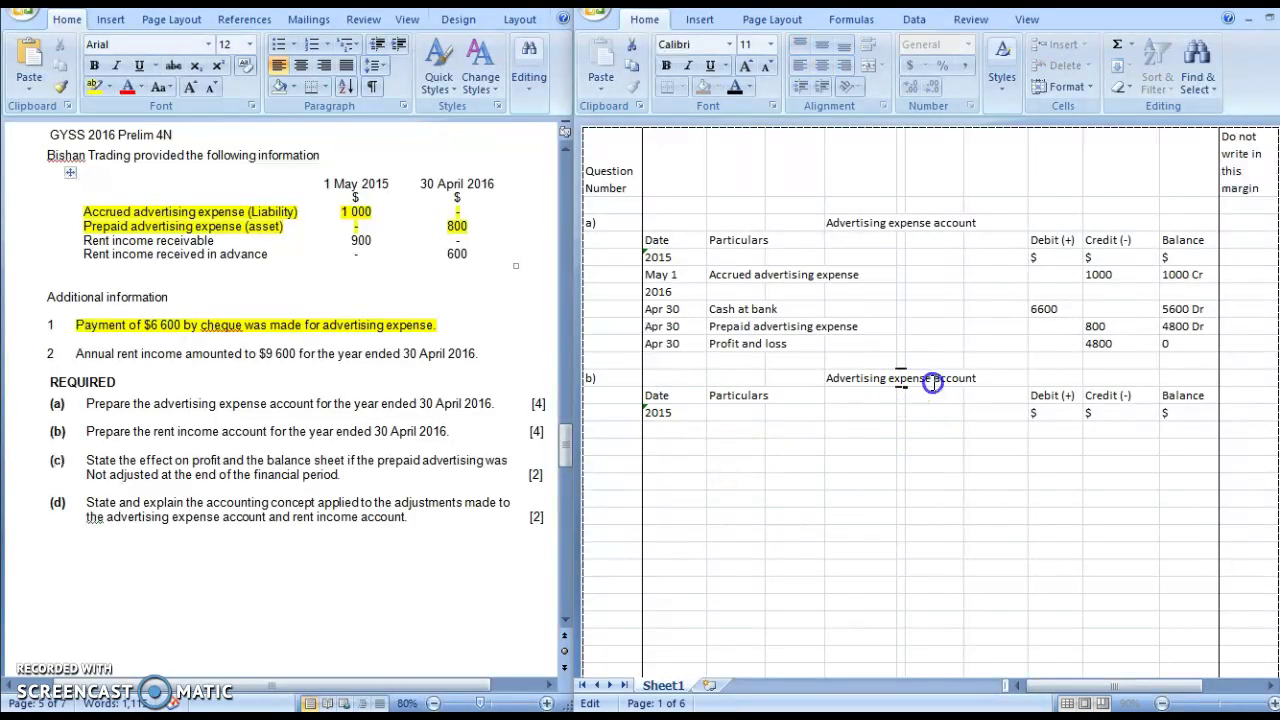
pyautogui.moveTo(931, 378); pyautogui.dragTo(826, 377)
pyautogui.write('Rent income')
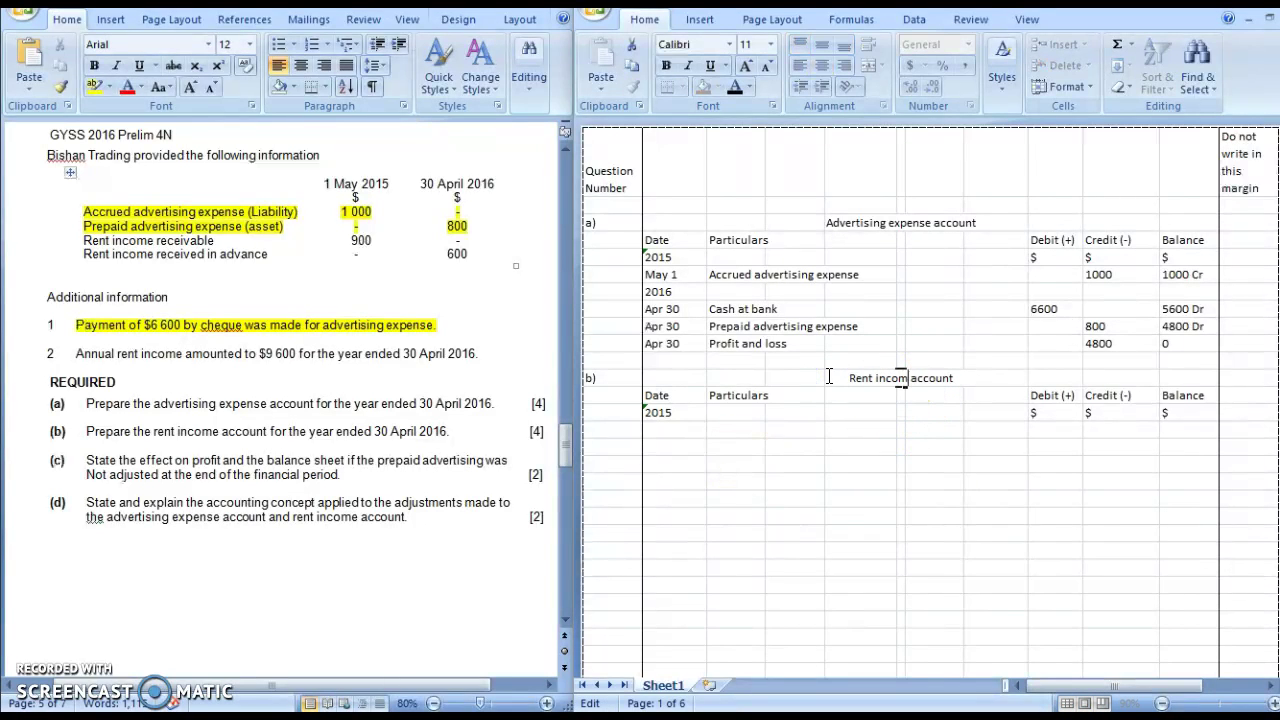
pyautogui.click(1099, 406)
# Swap the signs in the rent income account's headings to read "Debit (-)" and "Credit (+)".
pyautogui.doubleClick(1068, 396)
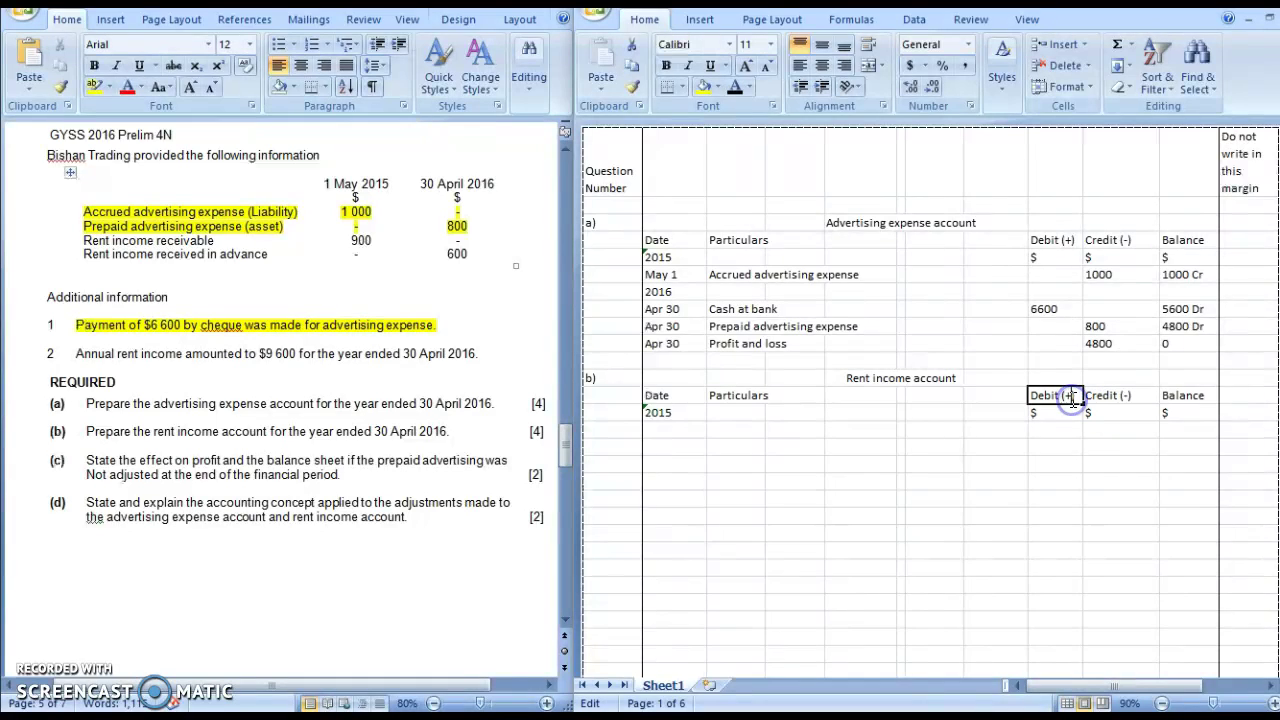
pyautogui.press('Tab')
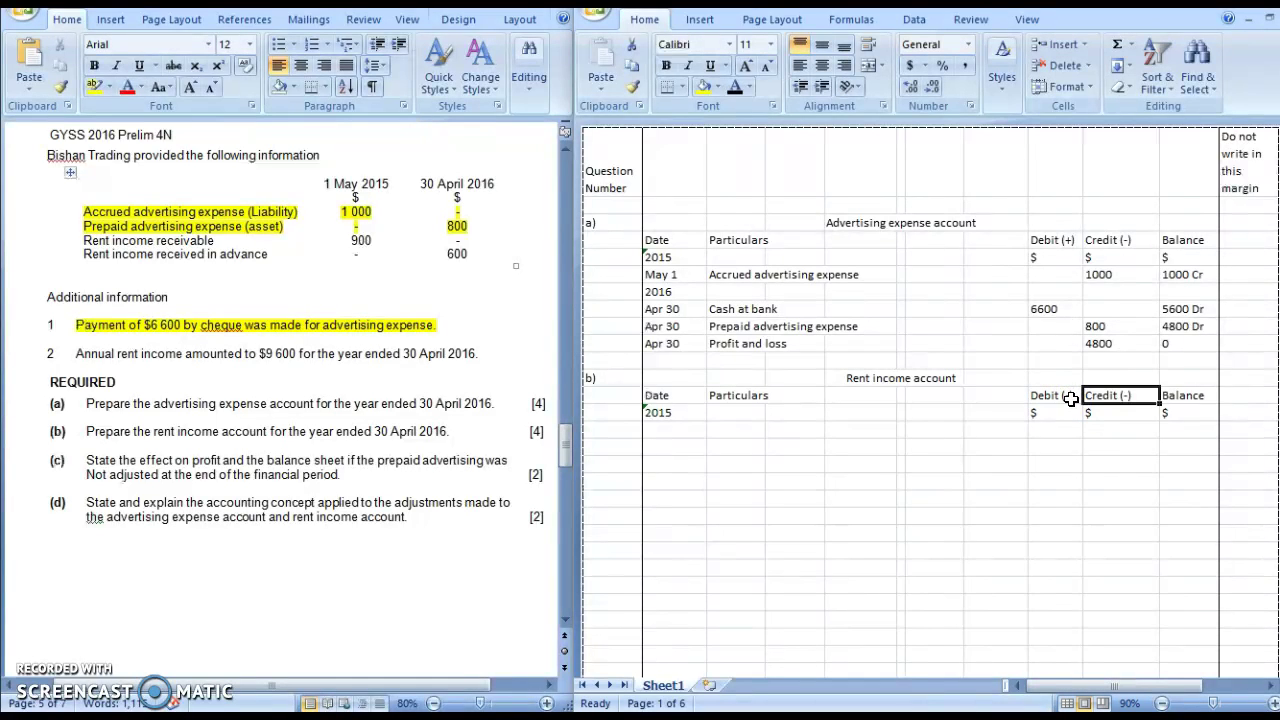
pyautogui.press('Tab')
pyautogui.doubleClick(1127, 395)
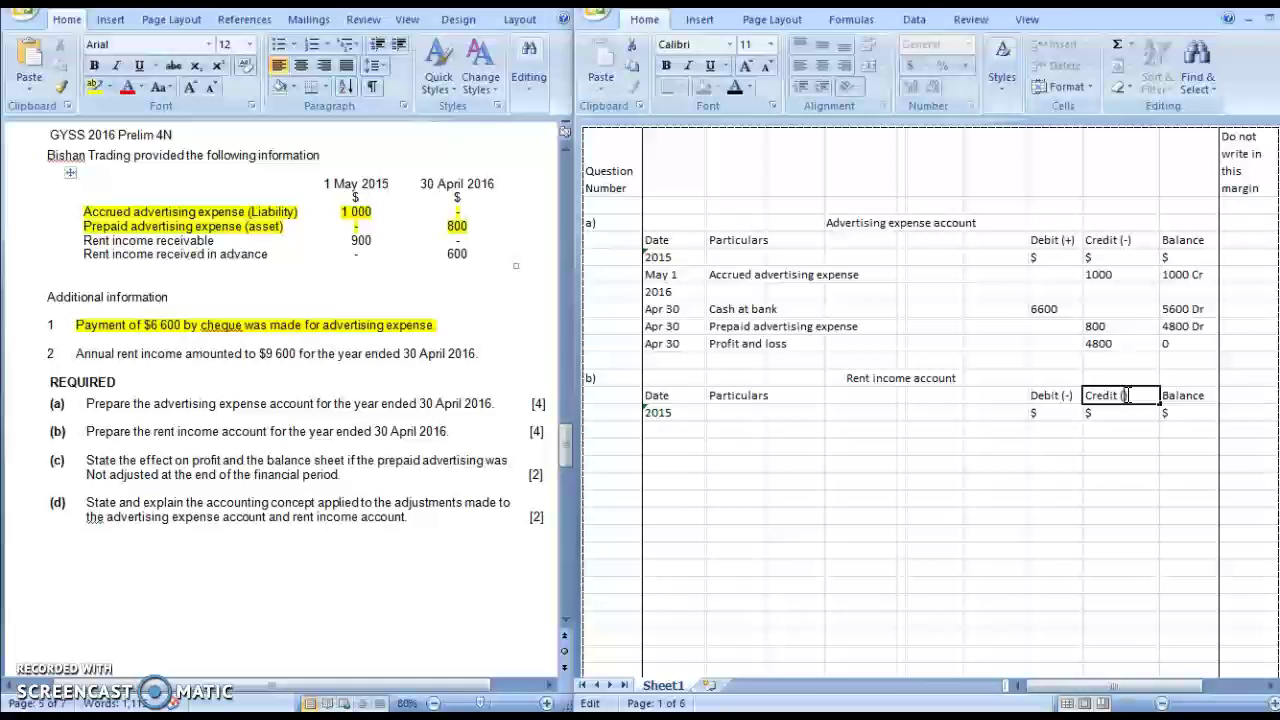
pyautogui.press('BackSpace')
pyautogui.write('+')
pyautogui.press('Return')
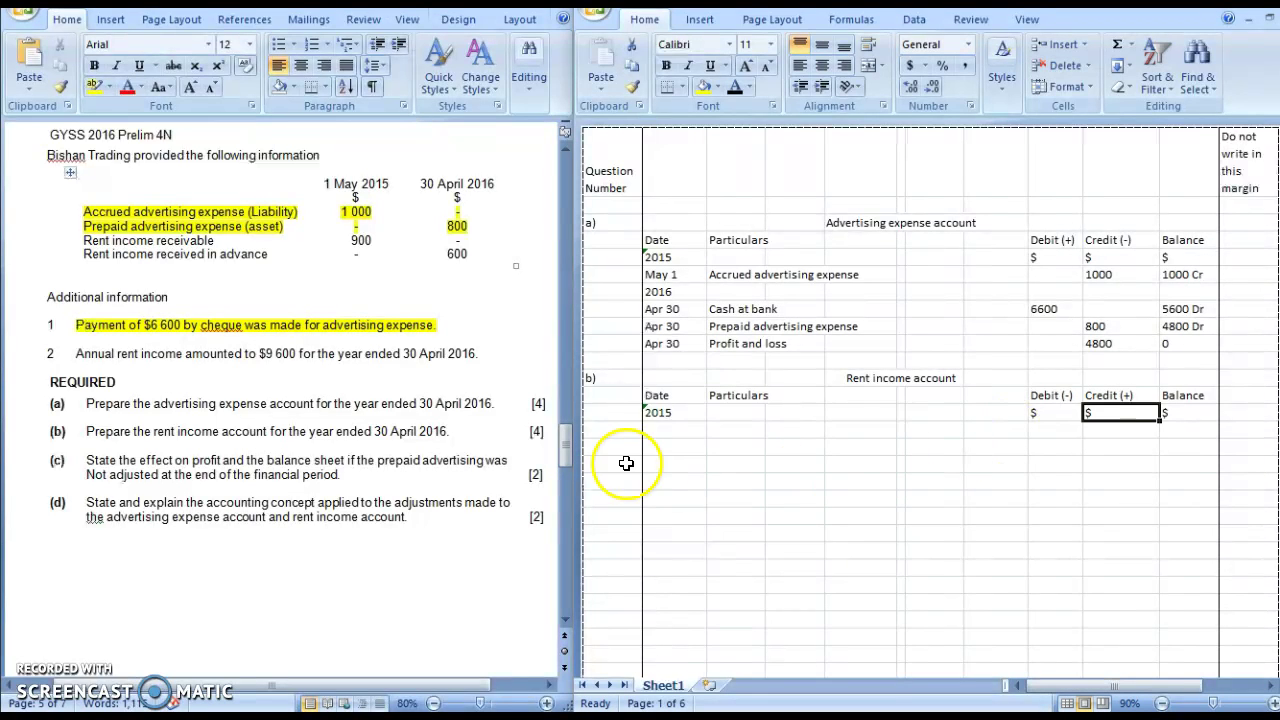
# Highlight the rent income receivable and rent income received in advance rows of the question in green.
pyautogui.click(383, 256)
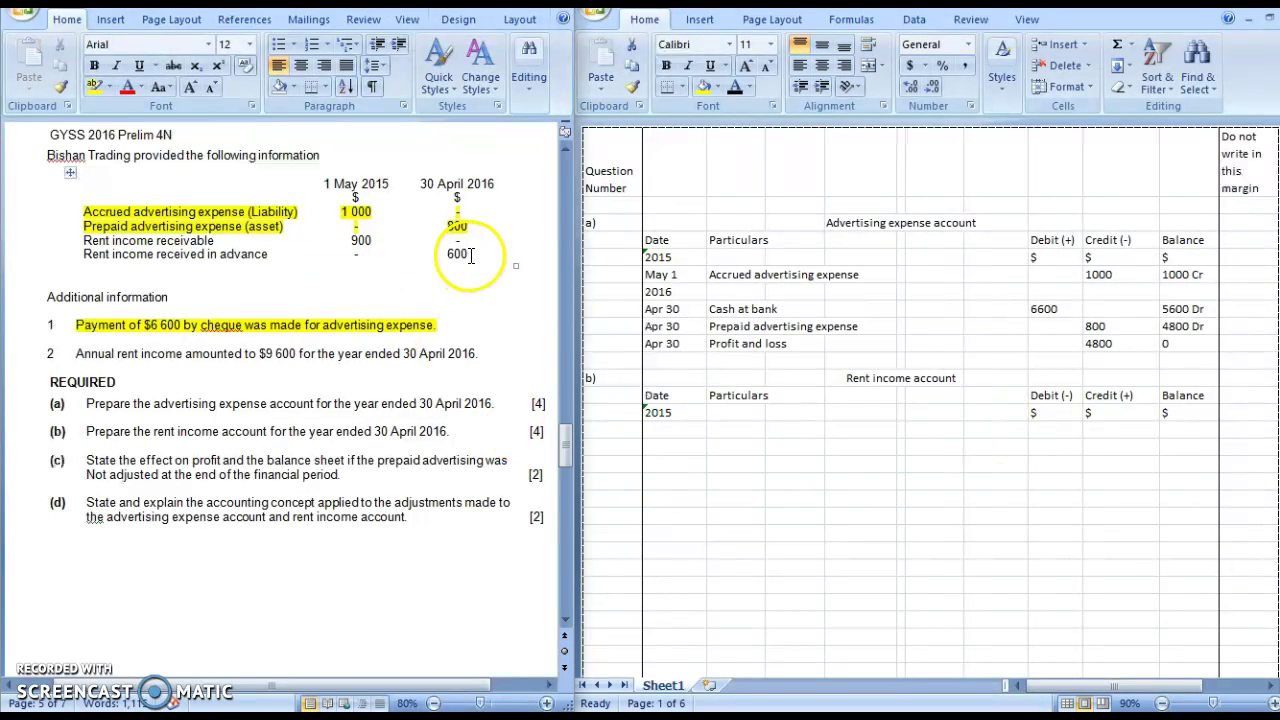
pyautogui.moveTo(457, 252); pyautogui.dragTo(106, 240)
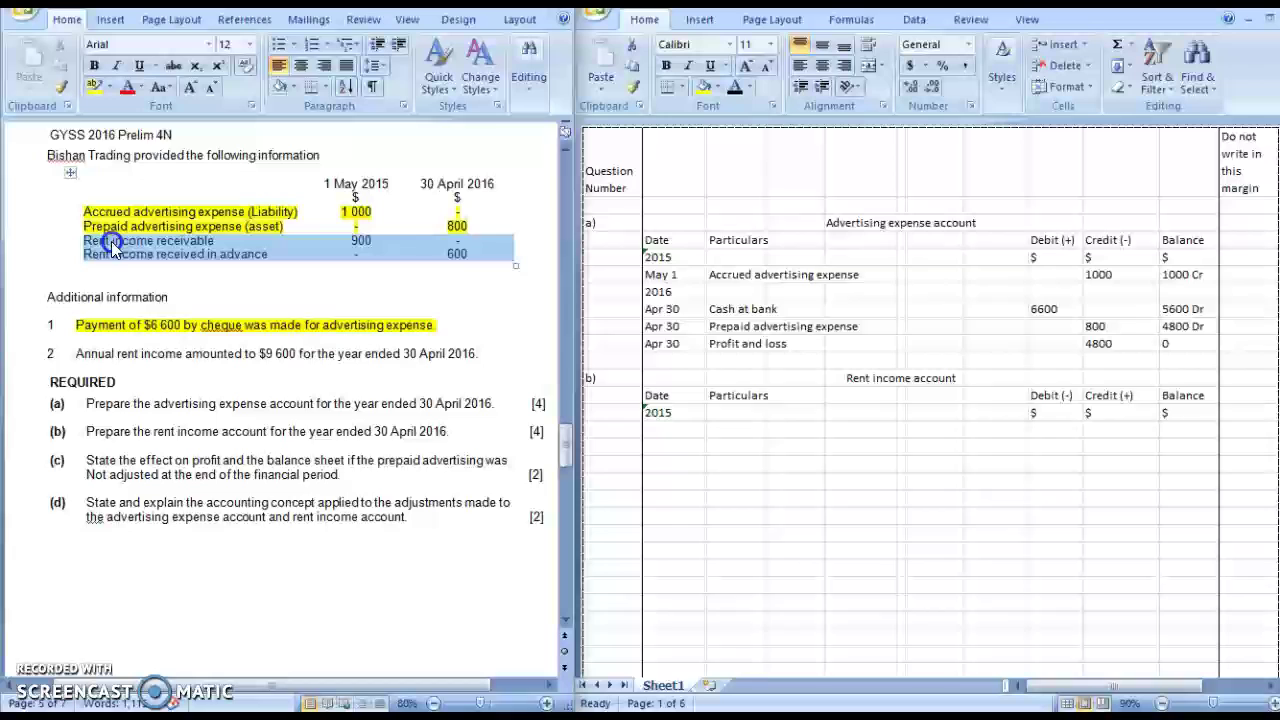
pyautogui.click(109, 87)
pyautogui.click(128, 120)
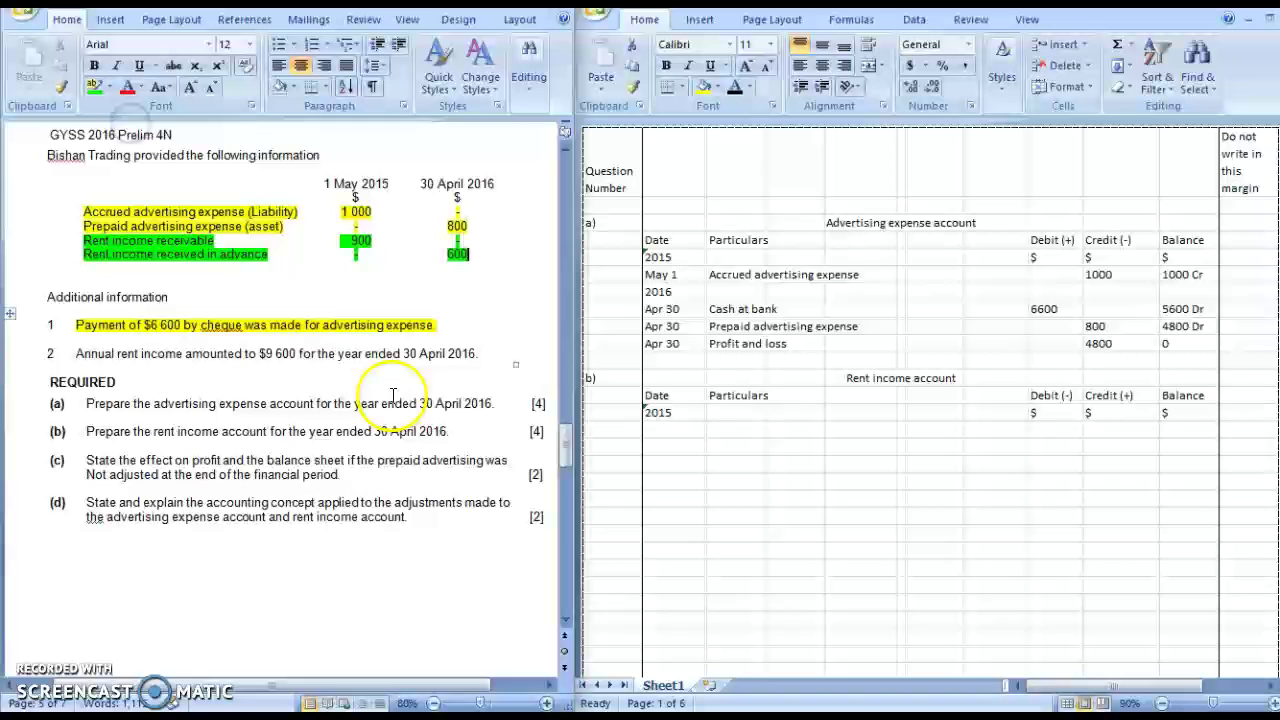
# Highlight item 2 of the additional information, about the annual rent income, in green.
pyautogui.click(476, 354)
pyautogui.moveTo(476, 354); pyautogui.dragTo(86, 356)
pyautogui.click(97, 88)
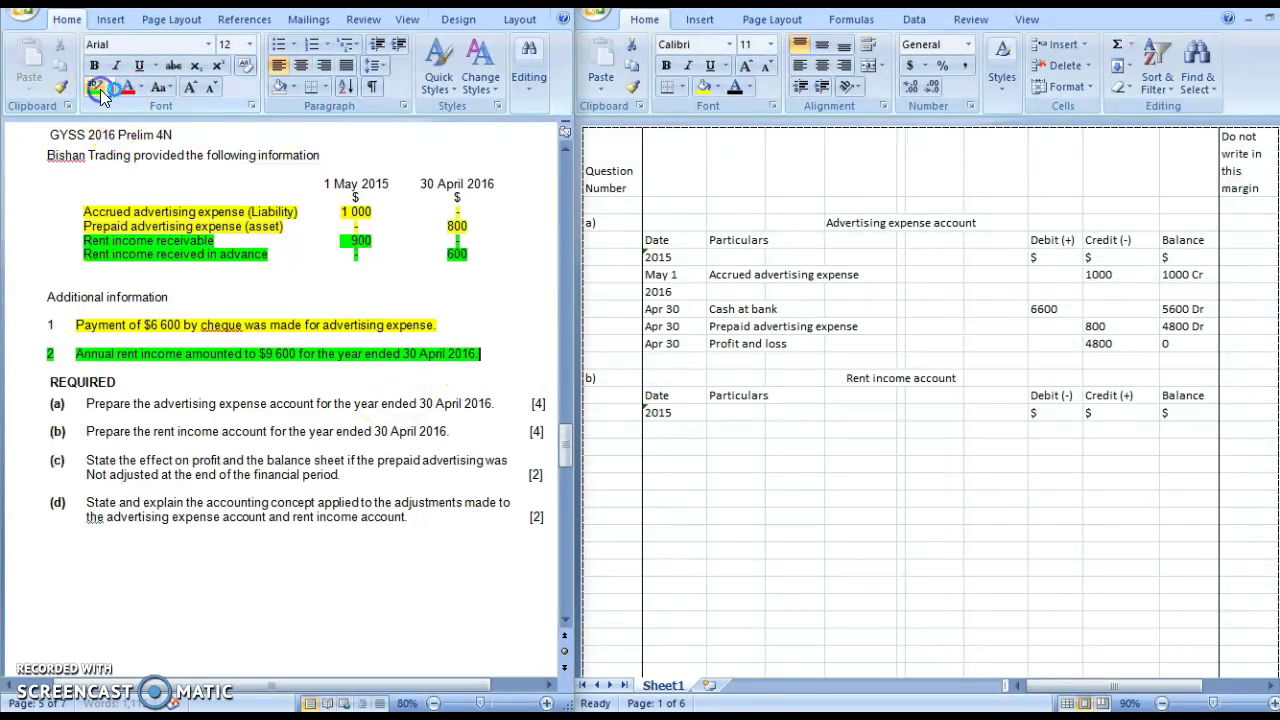
pyautogui.click(288, 487)
pyautogui.click(771, 598)
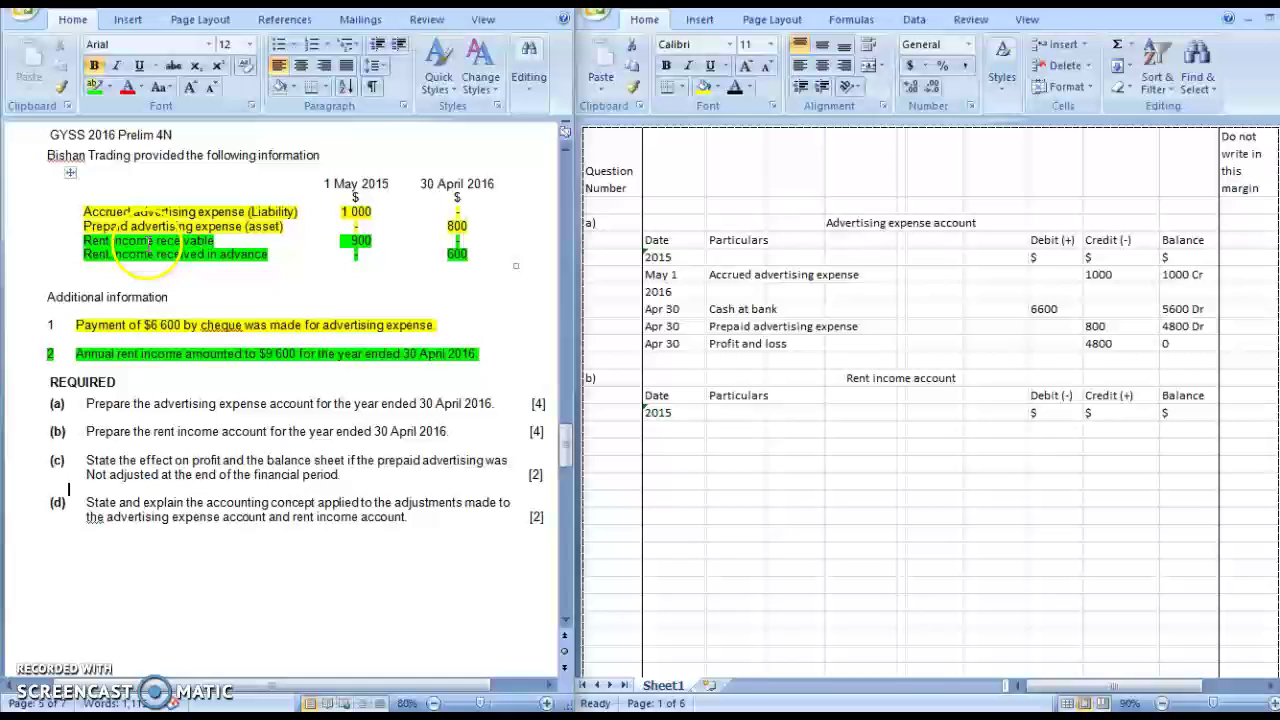
# Add a May 1 row to the rent income account with the particulars "Rent income receivable" and a debit of 900.
pyautogui.click(222, 242)
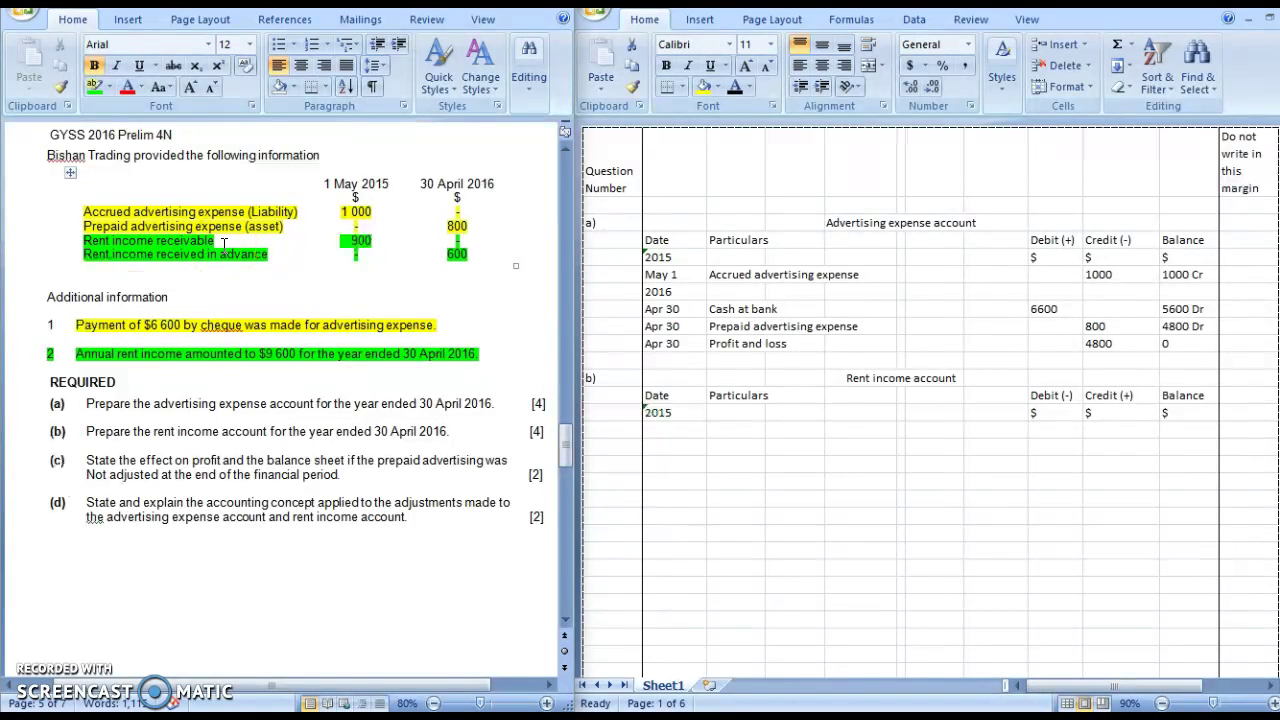
pyautogui.click(666, 434)
pyautogui.press('F2')
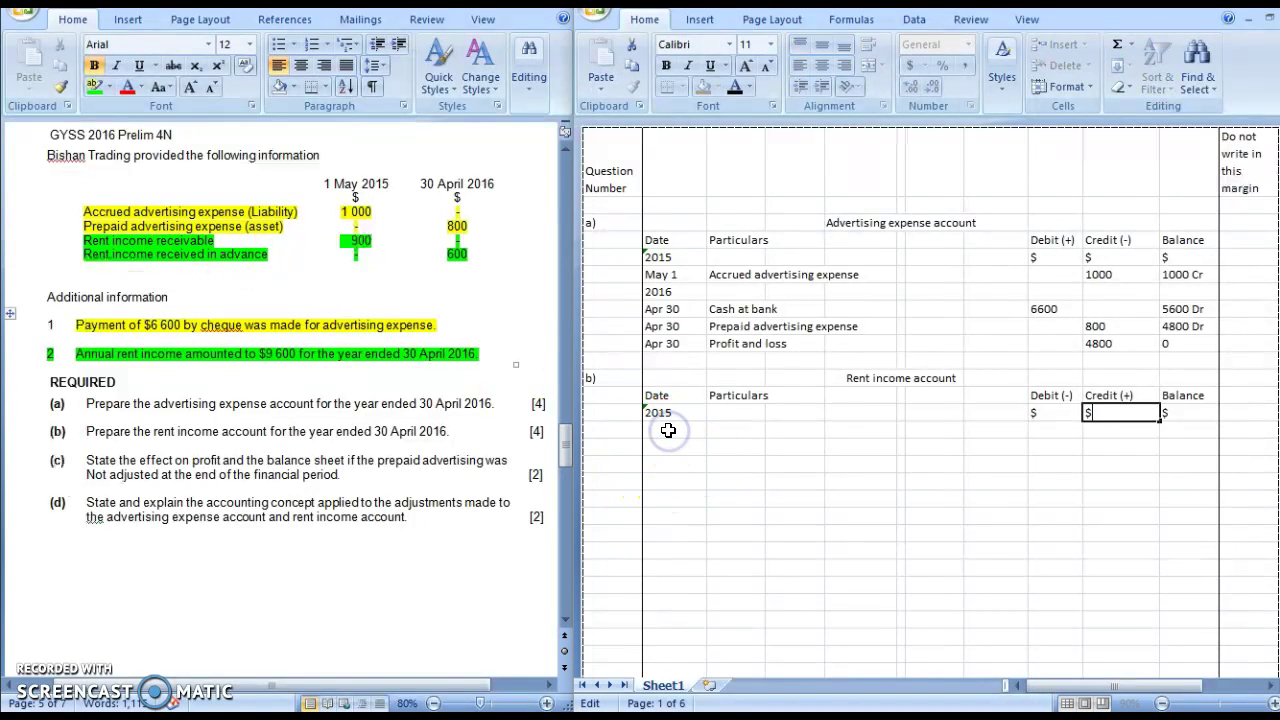
pyautogui.click(668, 430)
pyautogui.write("'")
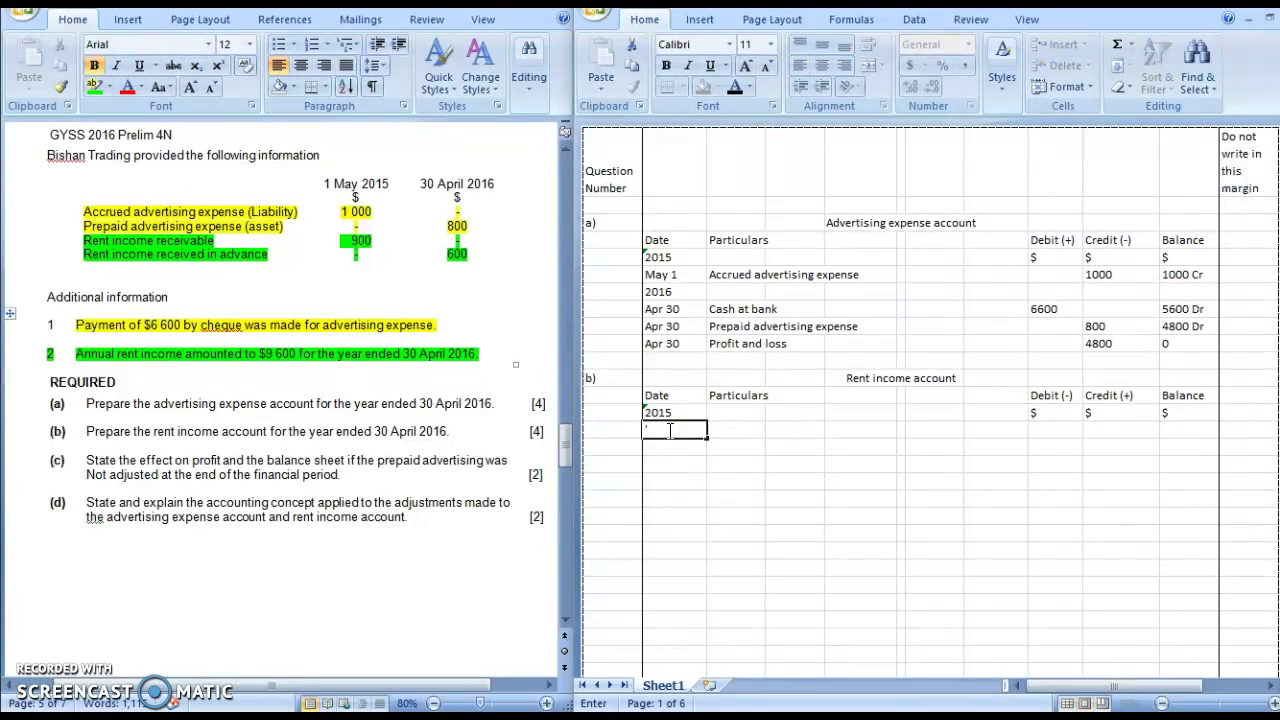
pyautogui.write('may')
pyautogui.press('BackSpace')
pyautogui.press('BackSpace')
pyautogui.press('BackSpace')
pyautogui.press('Tab')
pyautogui.write('Rent in com')
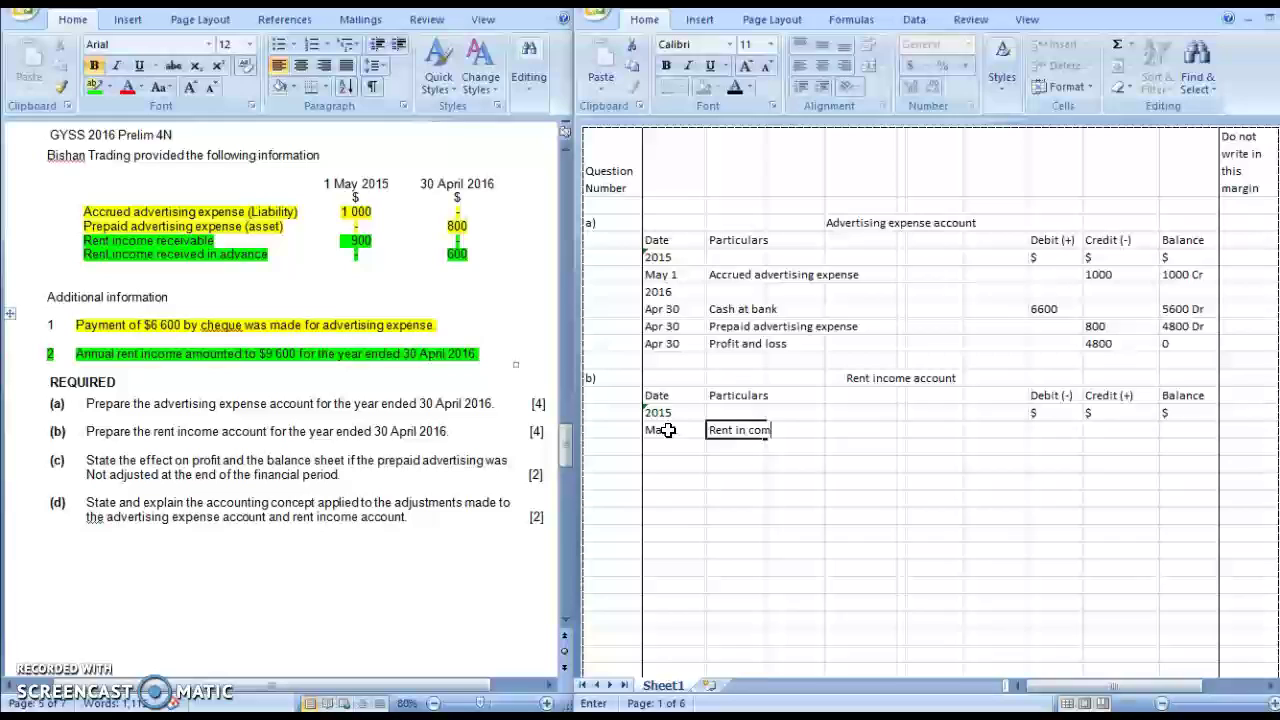
pyautogui.write('ecome re')
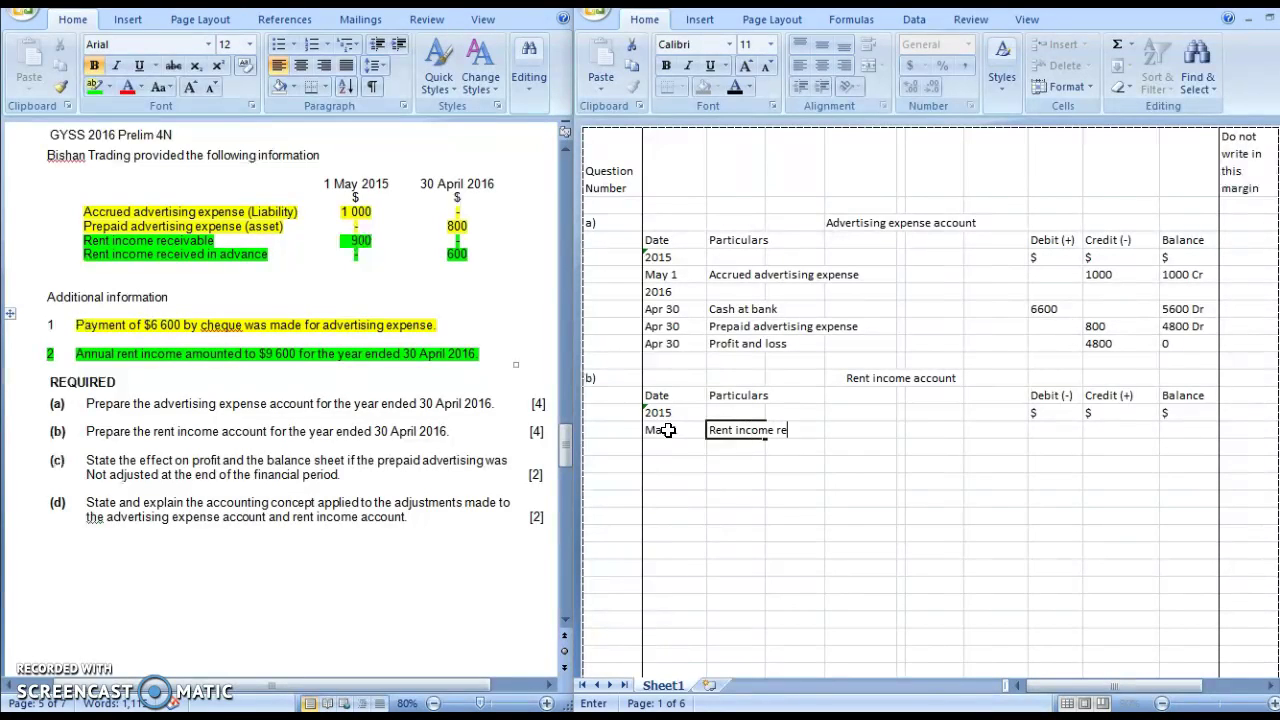
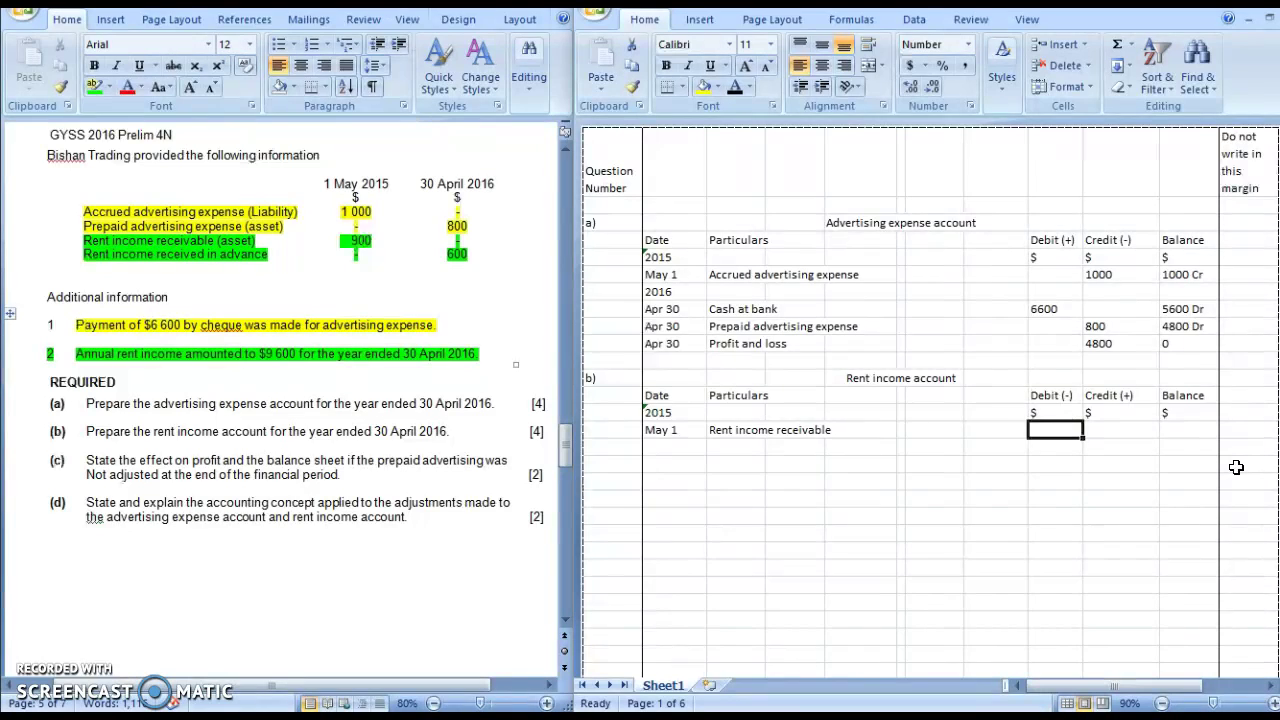
pyautogui.write('900')
pyautogui.press('Return')
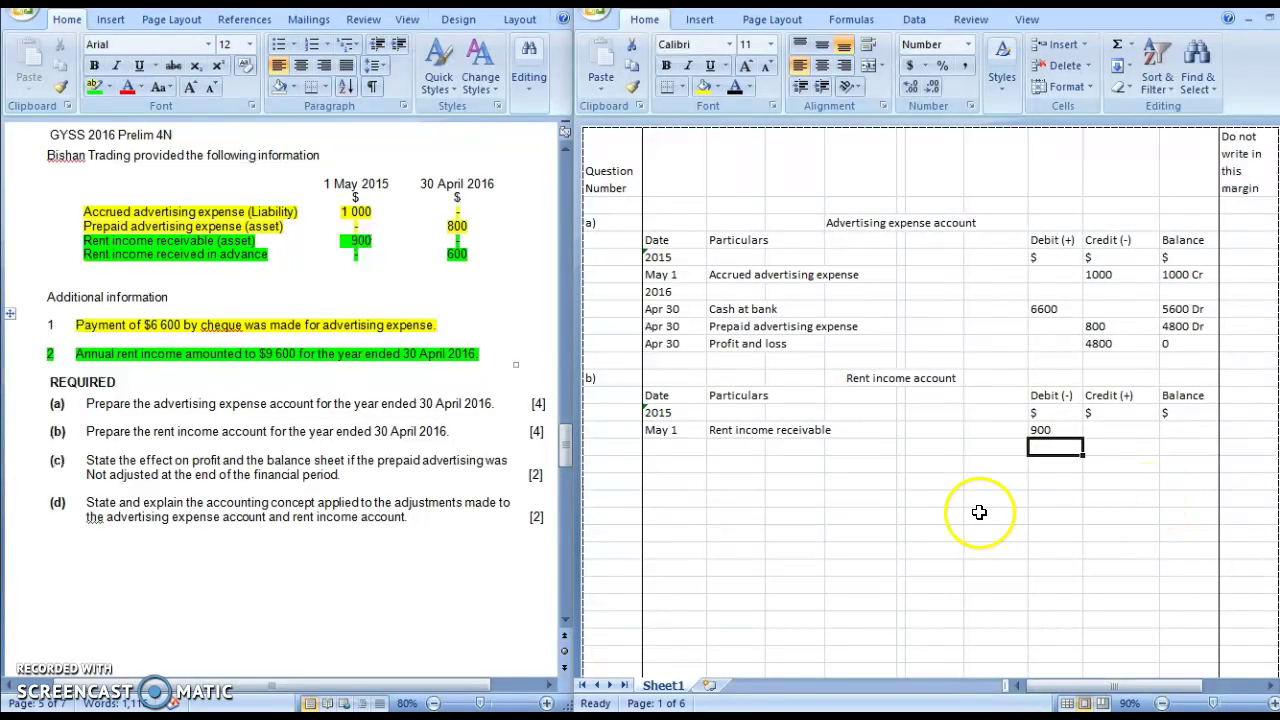
# Enter the title "rent income receivable" for a supporting account several rows below the May 1 entry.
pyautogui.click(903, 503)
pyautogui.write('rent income receivbale')
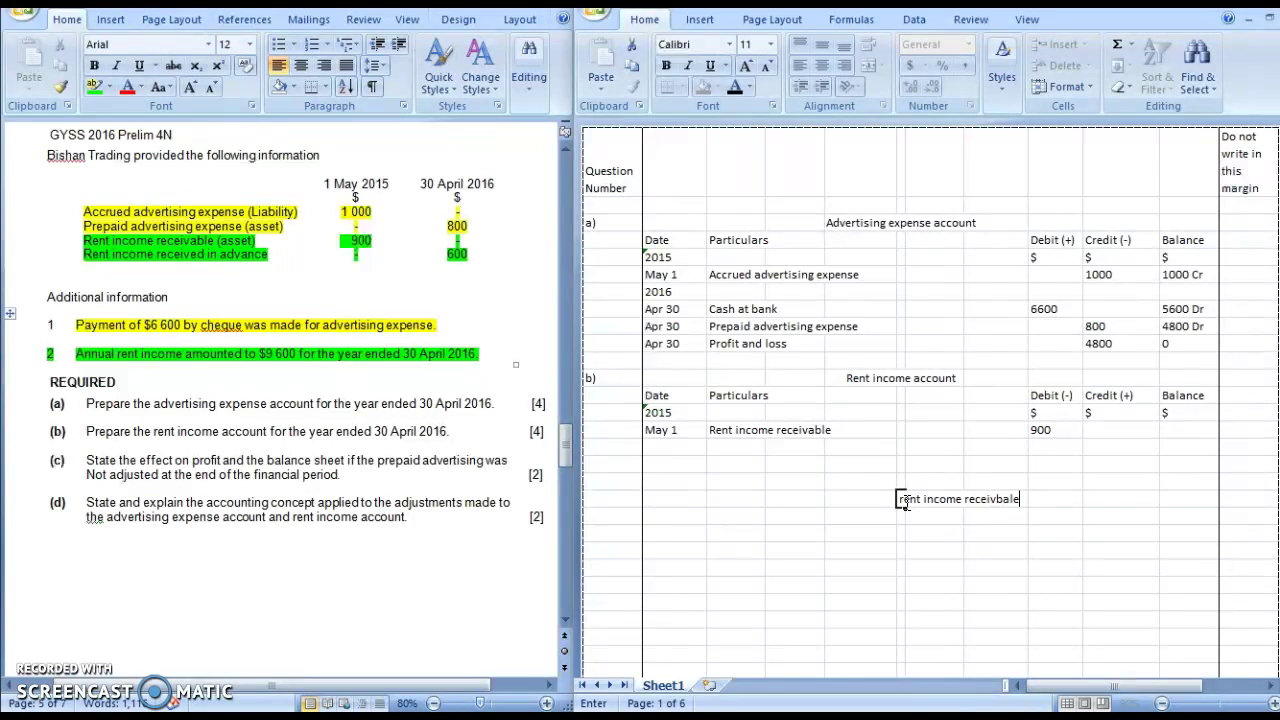
pyautogui.press('BackSpace')
pyautogui.write('able')
pyautogui.press('Return')
# Add a "Balance b/d" row with a balance of 900 Dr to the rent income receivable supporting account.
pyautogui.press('Tab')
pyautogui.press('Tab')
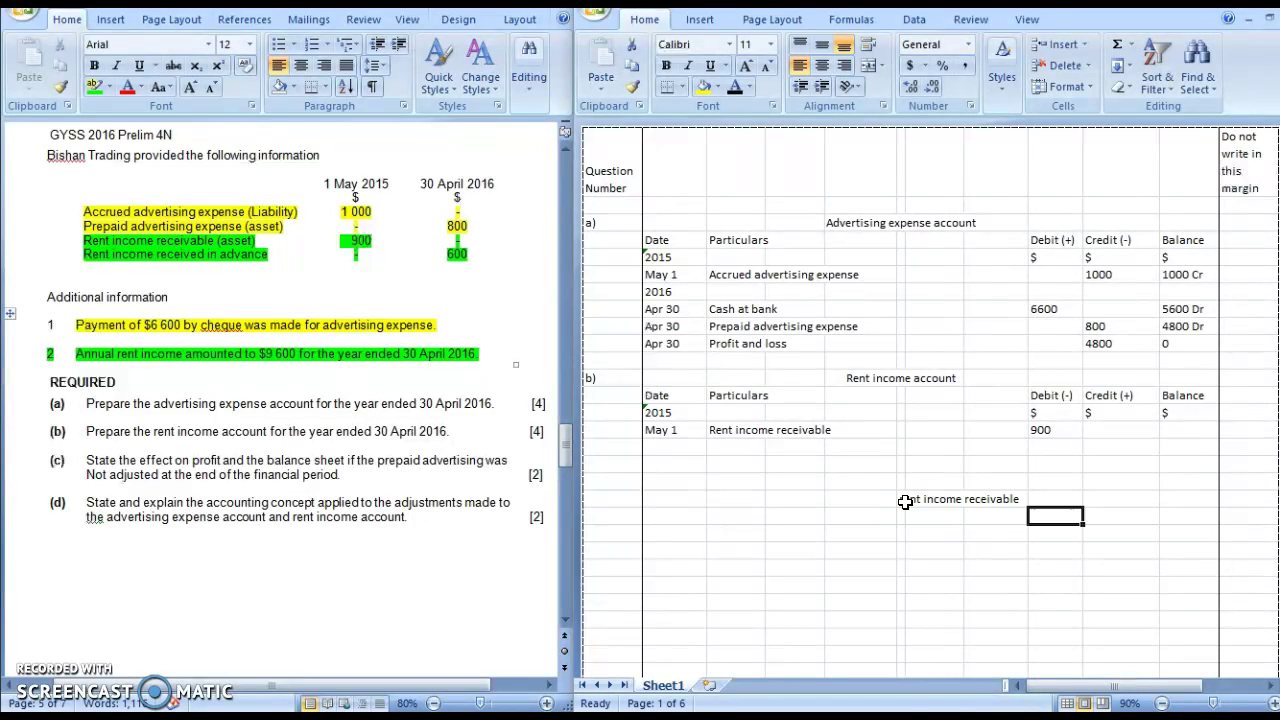
pyautogui.press('Tab')
pyautogui.press('Tab')
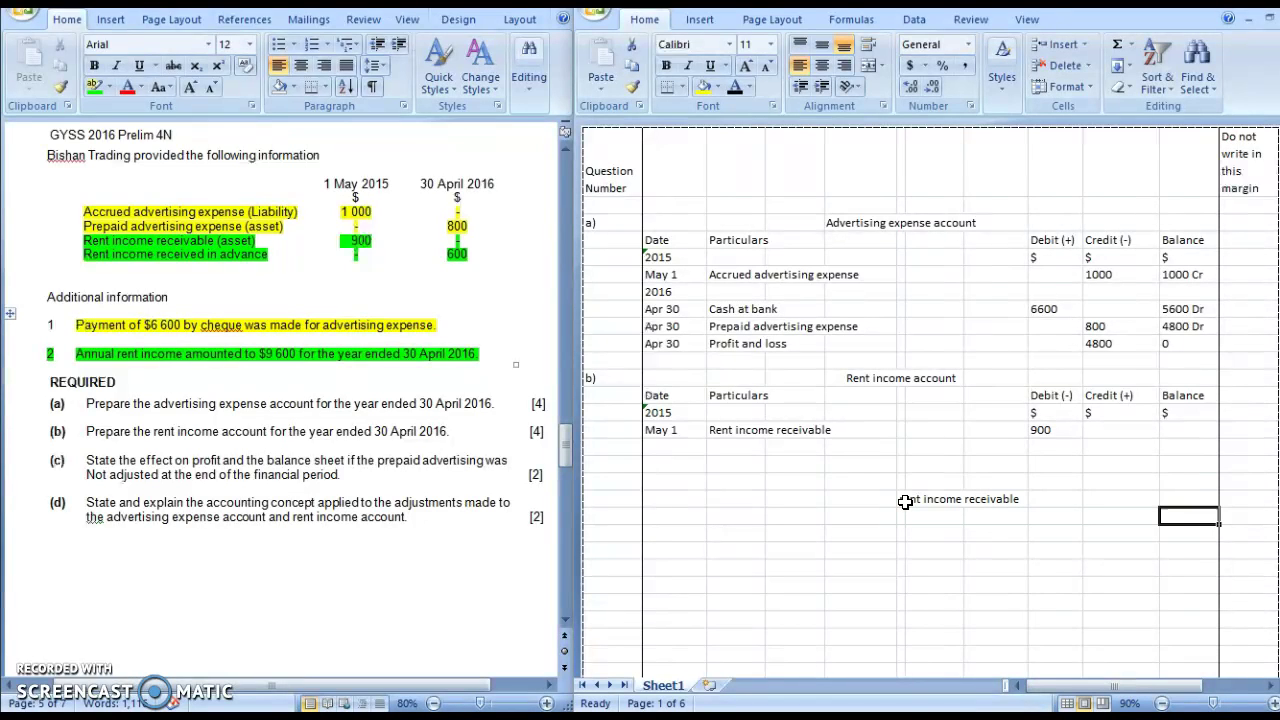
pyautogui.write('900 Dr')
pyautogui.press('Return')
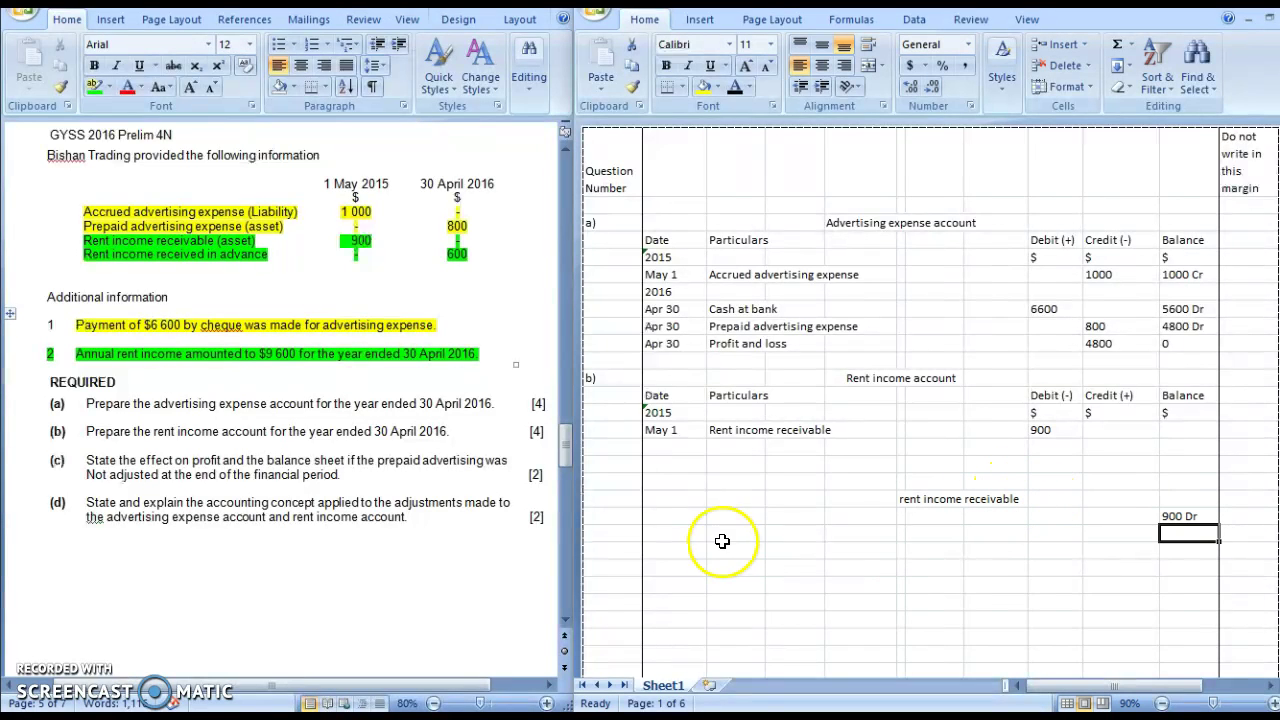
pyautogui.click(720, 517)
pyautogui.write('Balance')
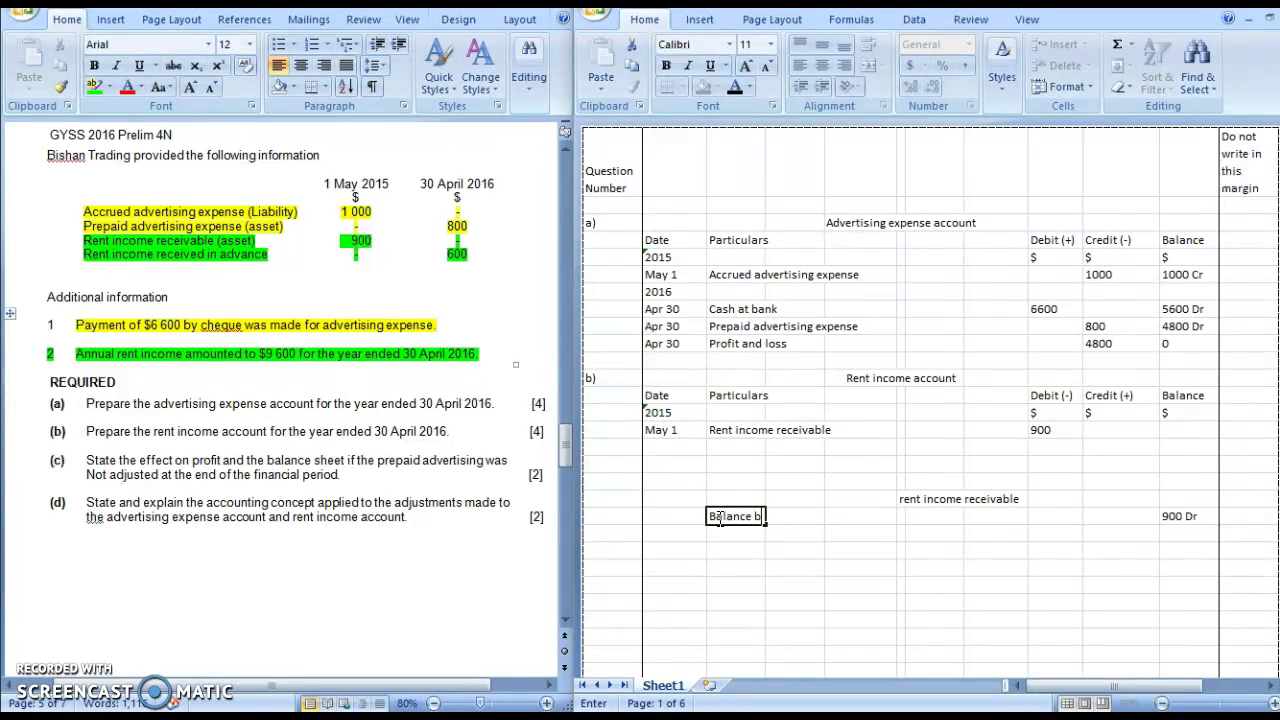
pyautogui.write(' b/d')
pyautogui.press('Return')
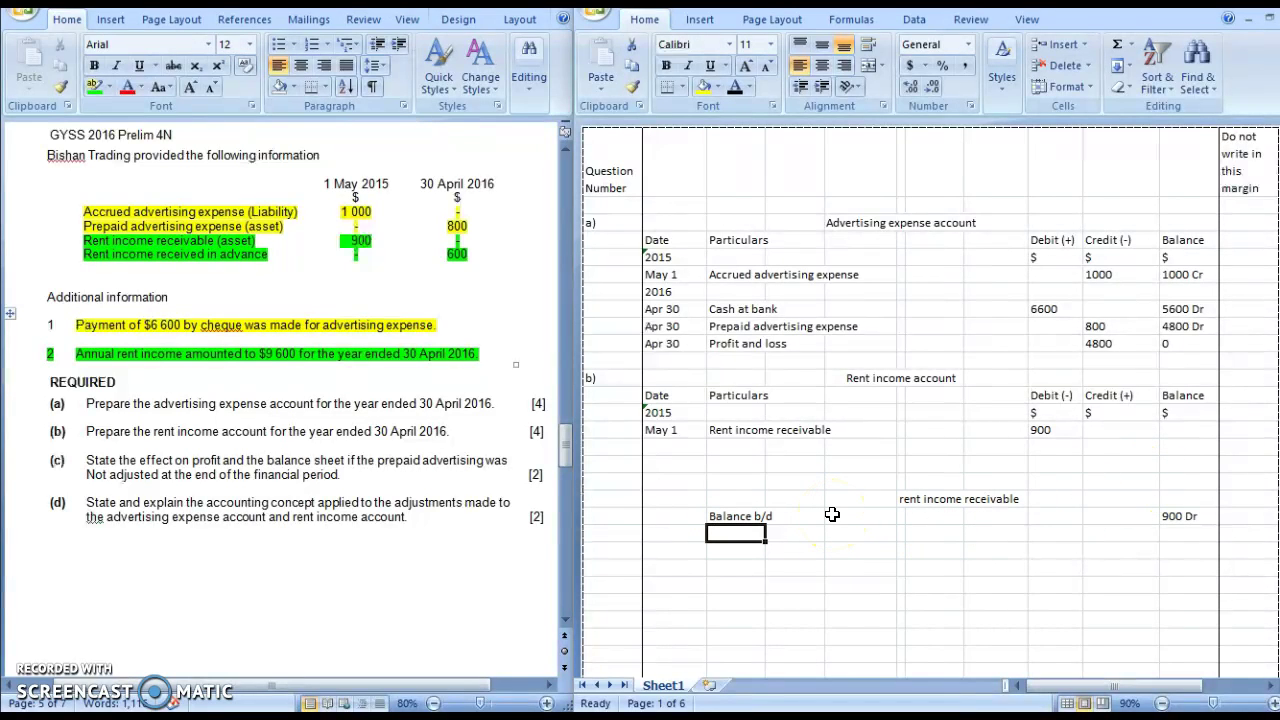
# Add a "rent income" row to the rent income receivable supporting account with a credit of 900 and a balance of 0.
pyautogui.write('rent income')
pyautogui.press('Tab')
pyautogui.press('Tab')
pyautogui.press('Tab')
pyautogui.press('Tab')
pyautogui.press('Tab')
pyautogui.press('Tab')
pyautogui.press('Tab')
pyautogui.write('900')
pyautogui.press('Tab')
pyautogui.write('0')
pyautogui.press('Return')
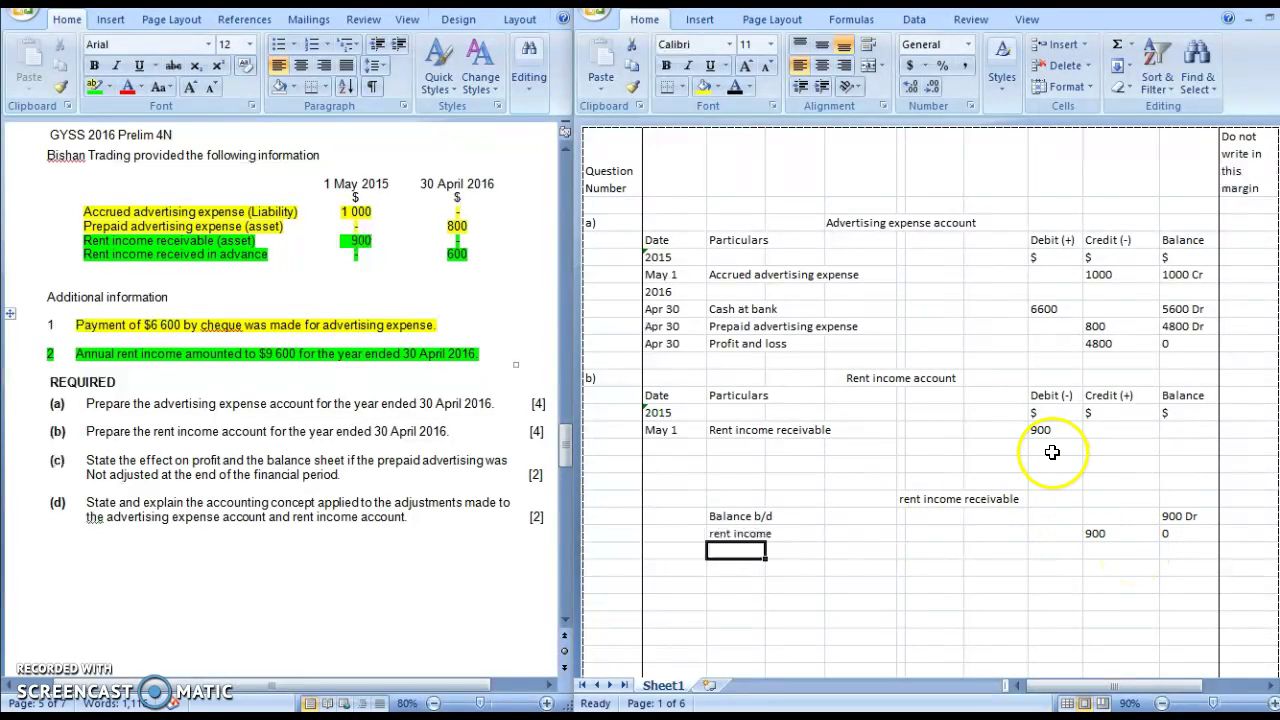
# Clear the rent income receivable supporting account and enter a balance of 900 Dr on the rent income account's May 1 row.
pyautogui.moveTo(1200, 535); pyautogui.dragTo(720, 483)
pyautogui.press('Delete')
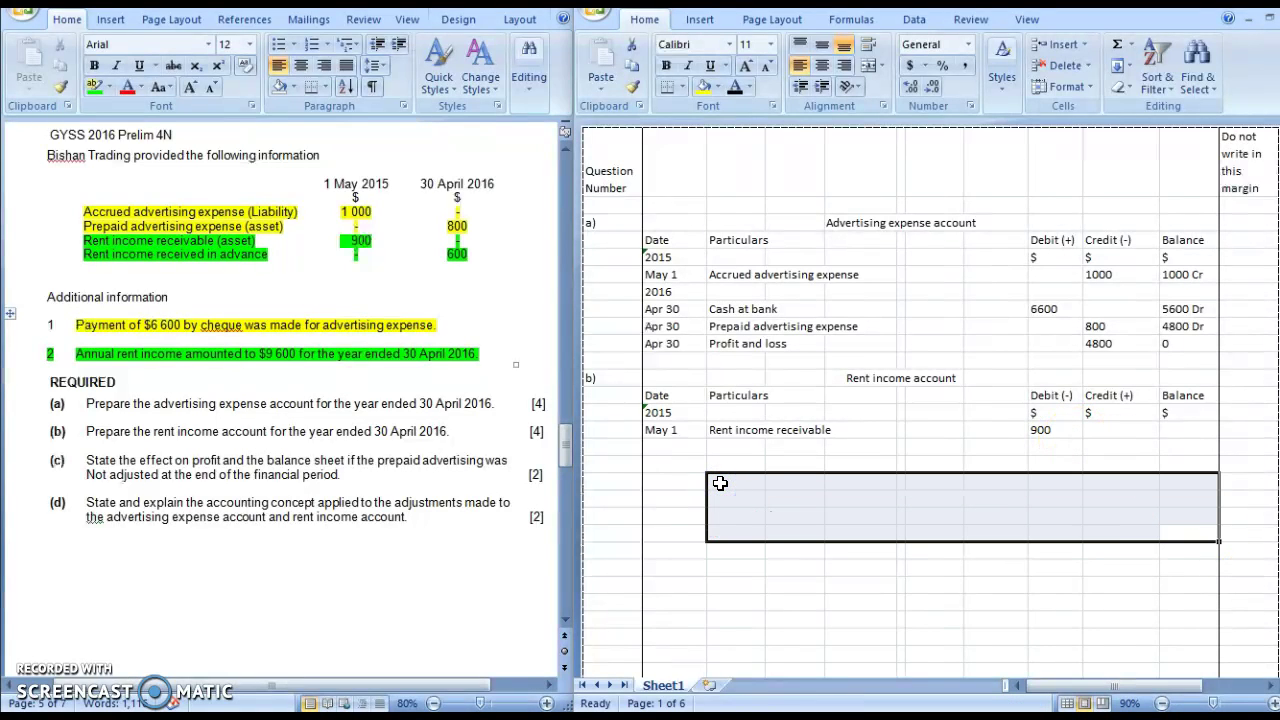
pyautogui.click(1157, 430)
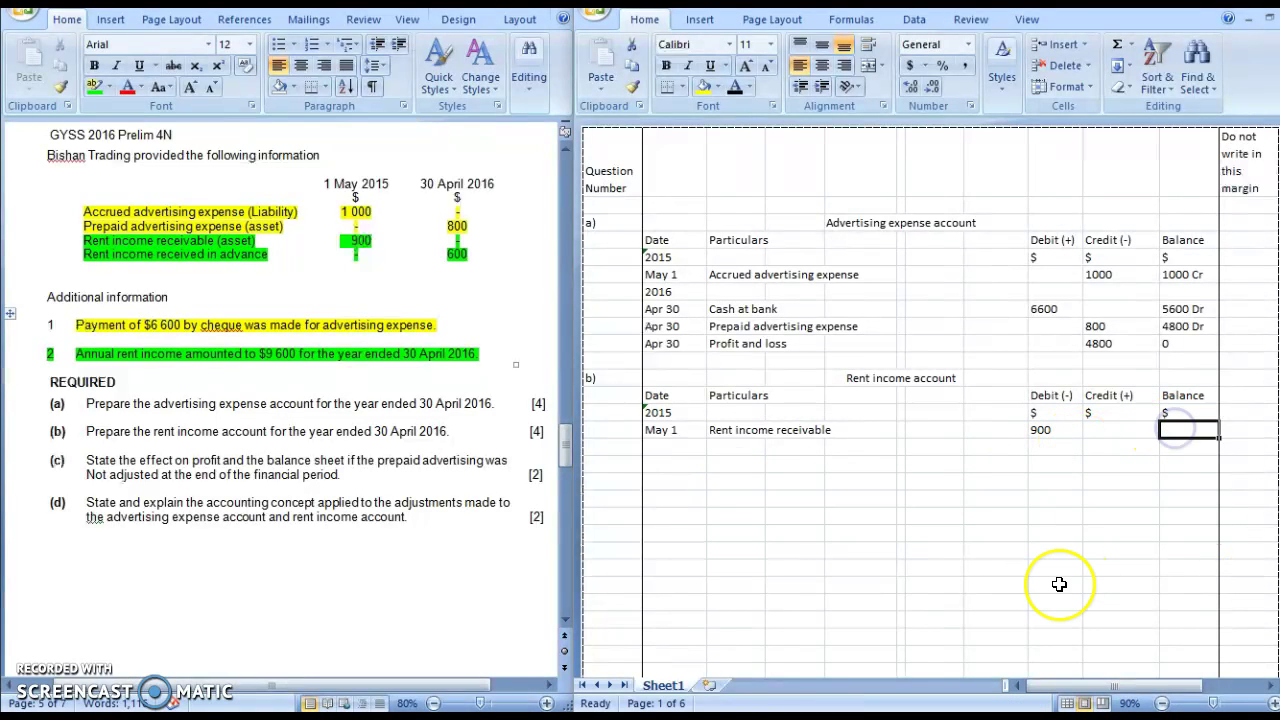
pyautogui.write('900 Dr')
pyautogui.press('Return')
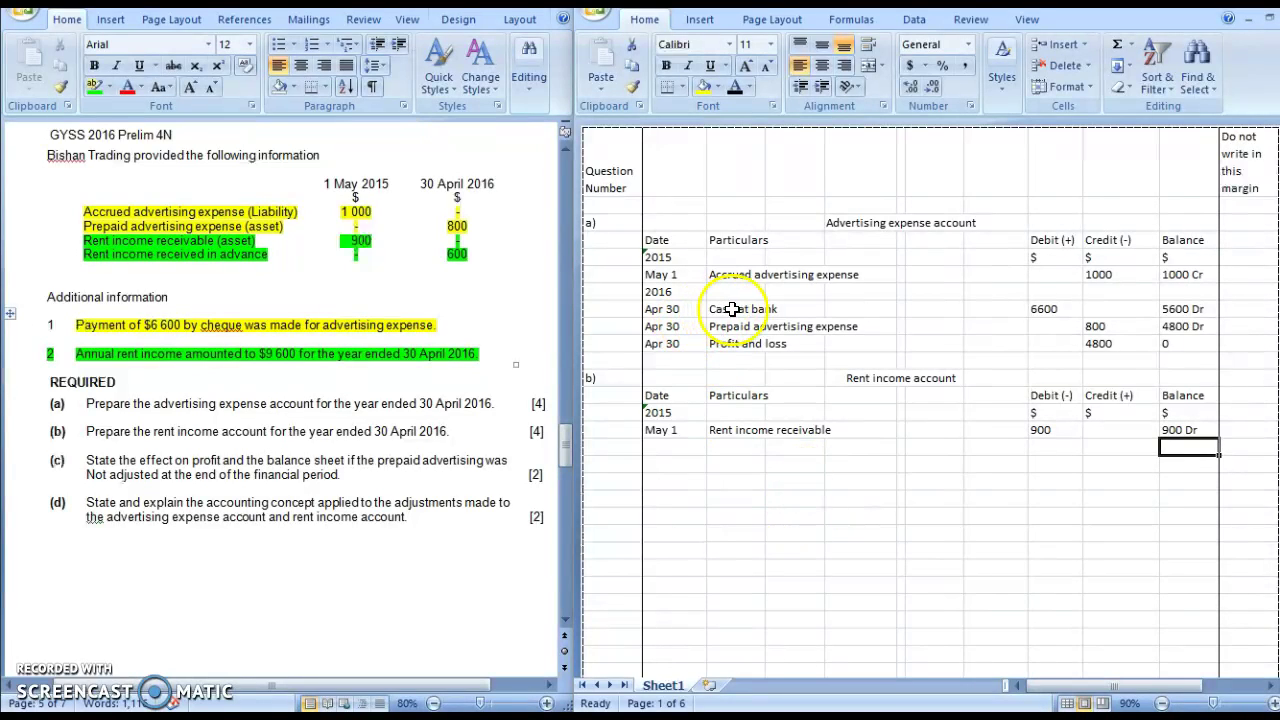
# Enter the year 2016 below the May 1 row of the rent income account, followed by an Apr 30 row with the particulars "Cash at bank".
pyautogui.click(737, 447)
pyautogui.write('Cash at bank')
pyautogui.press('Return')
pyautogui.click(657, 449)
pyautogui.write('20')
pyautogui.press('BackSpace')
pyautogui.press('BackSpace')
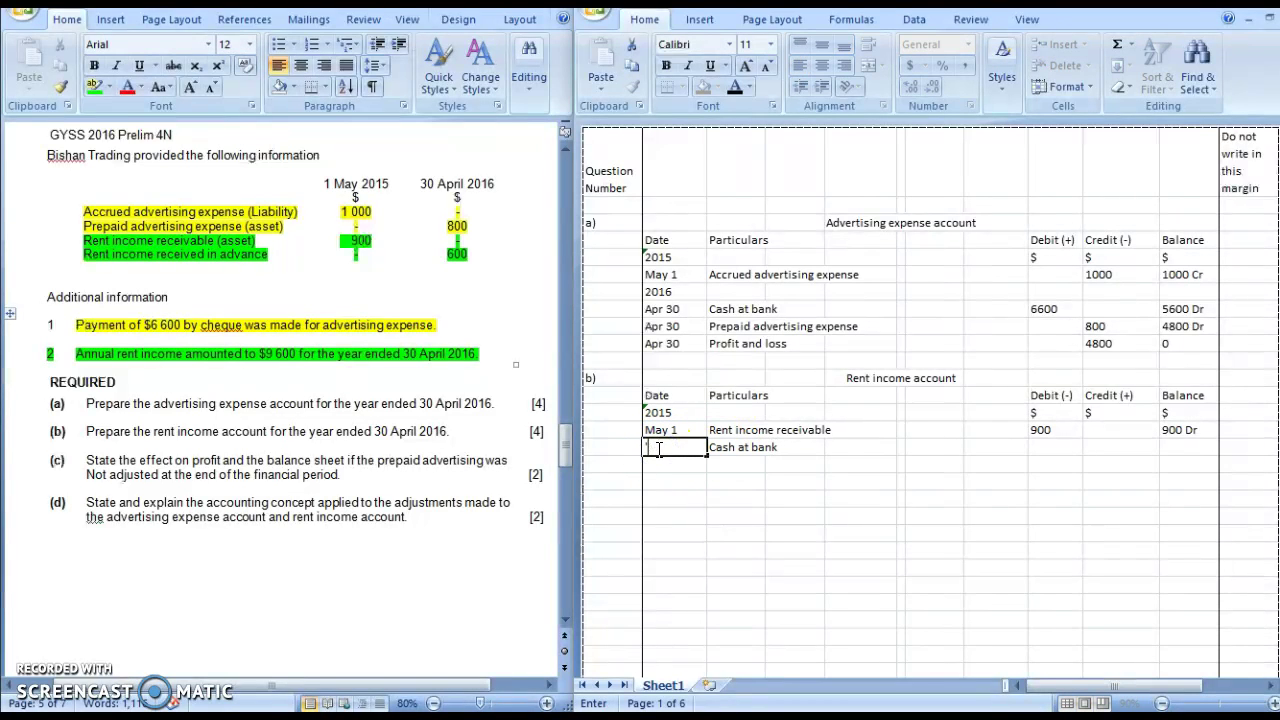
pyautogui.write('2016')
pyautogui.press('Tab')
pyautogui.press('Delete')
pyautogui.press('Down')
pyautogui.write('Cash at')
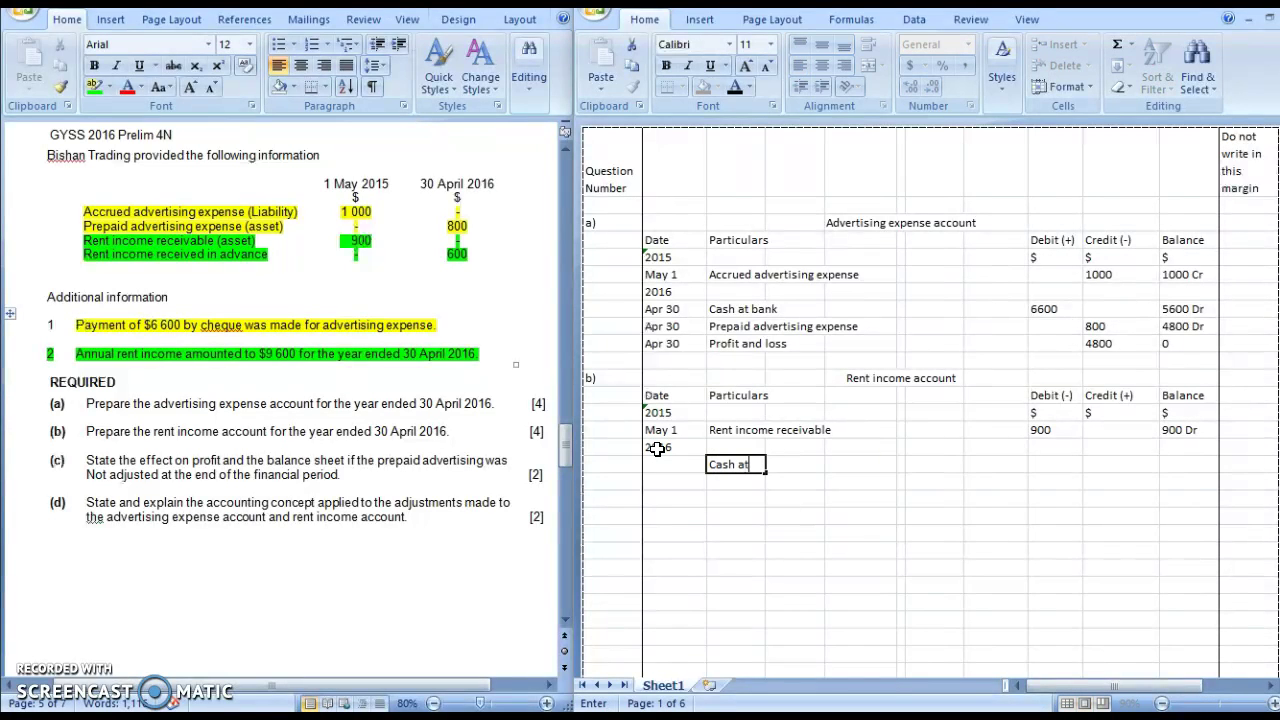
pyautogui.write(' bank')
pyautogui.click(662, 463)
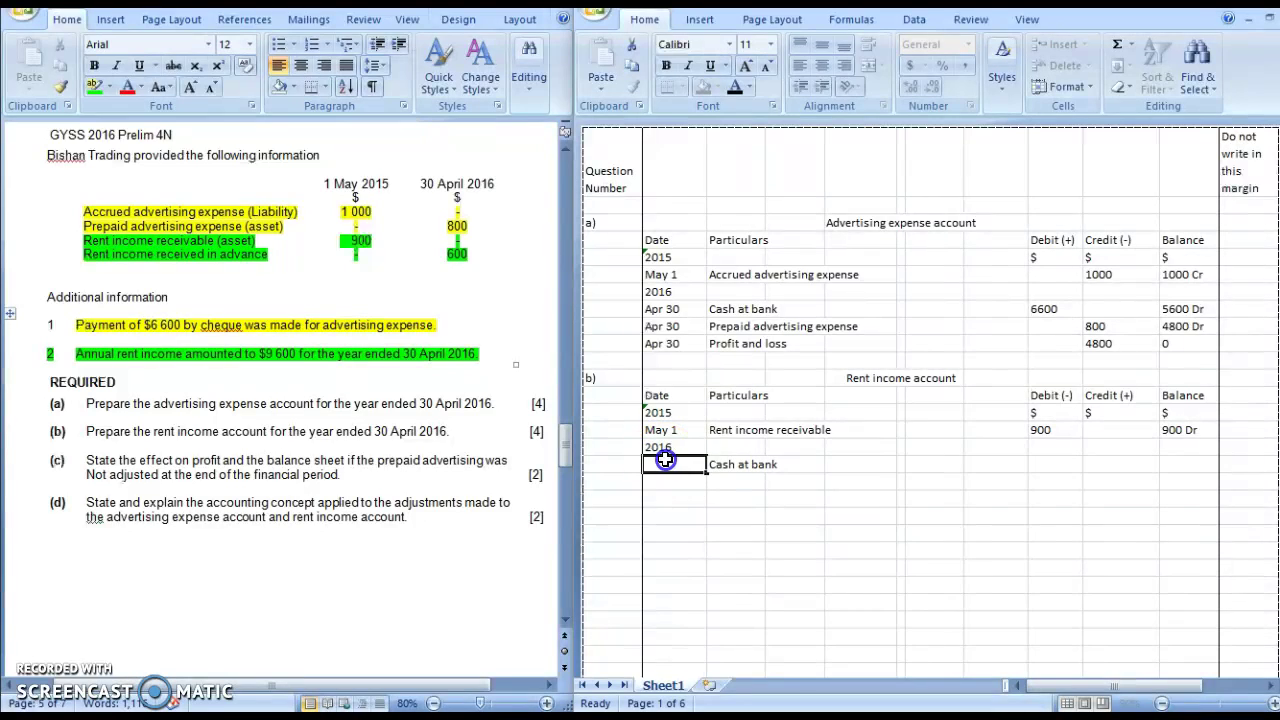
pyautogui.write('Apr 30')
pyautogui.press('Return')
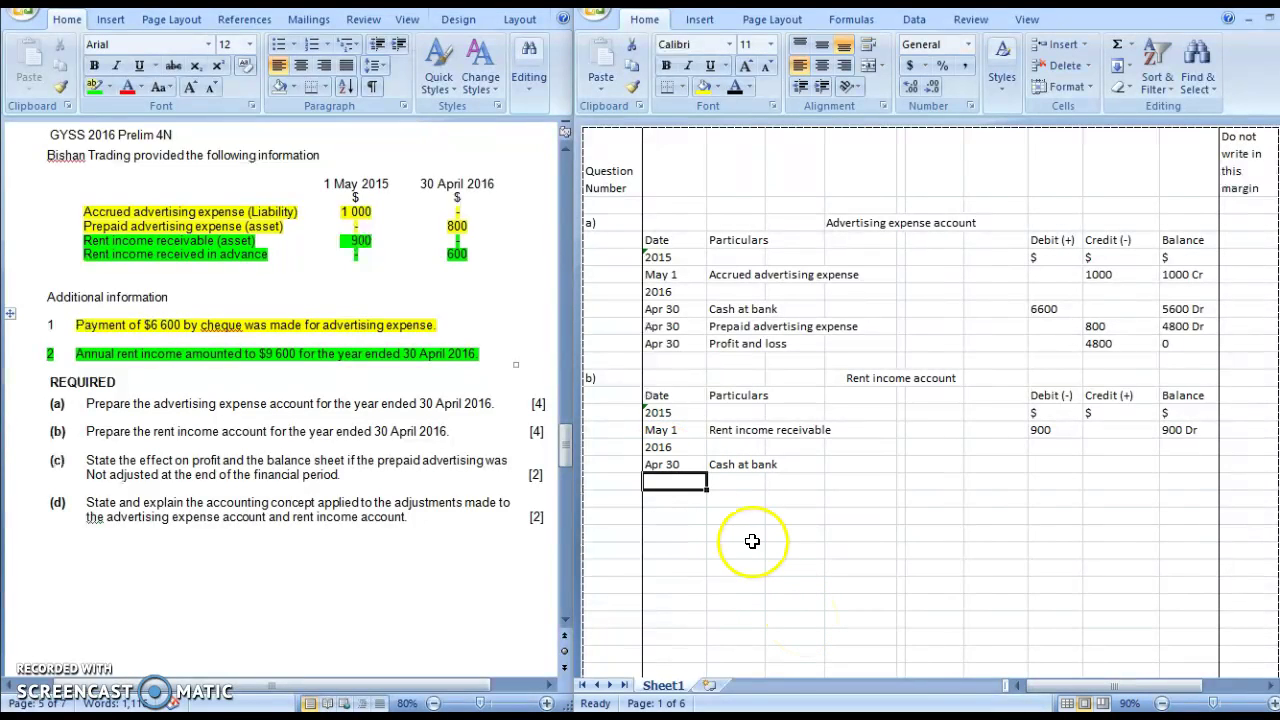
# Add an Apr 30 row to the rent income account with the particulars "Rent income received in advance" and a debit of 600.
pyautogui.click(735, 482)
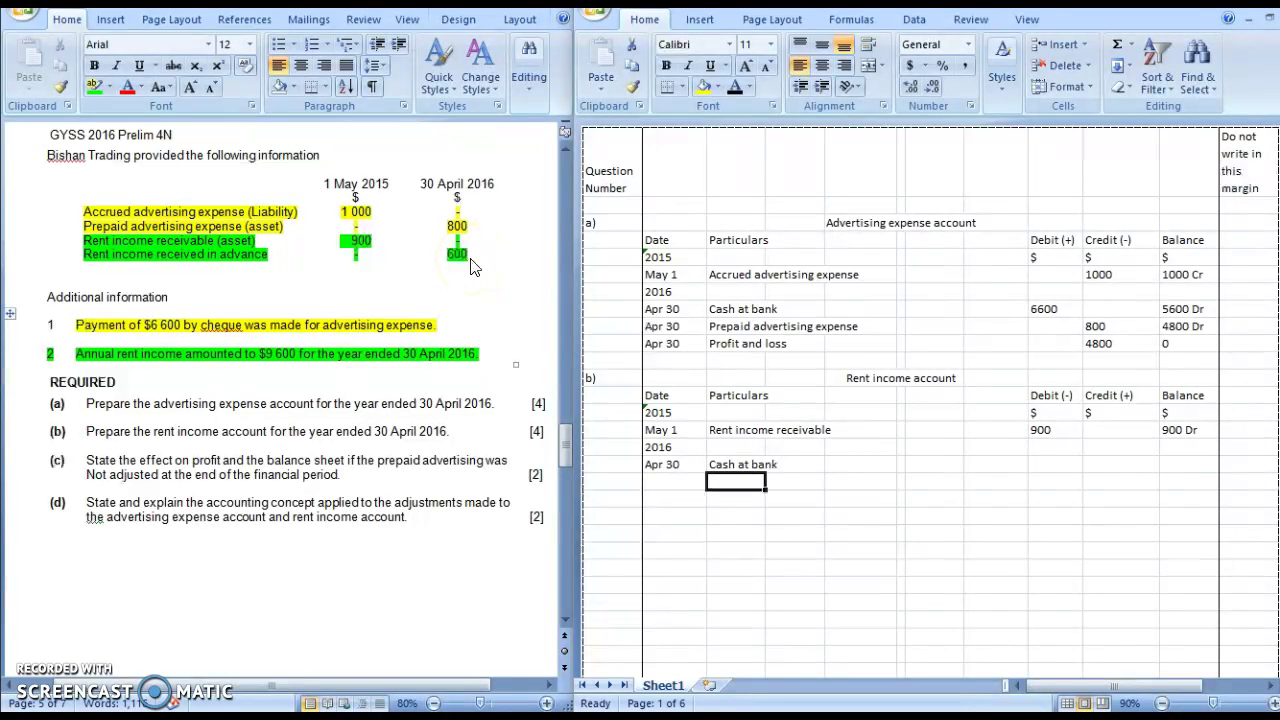
pyautogui.write('Rent incom')
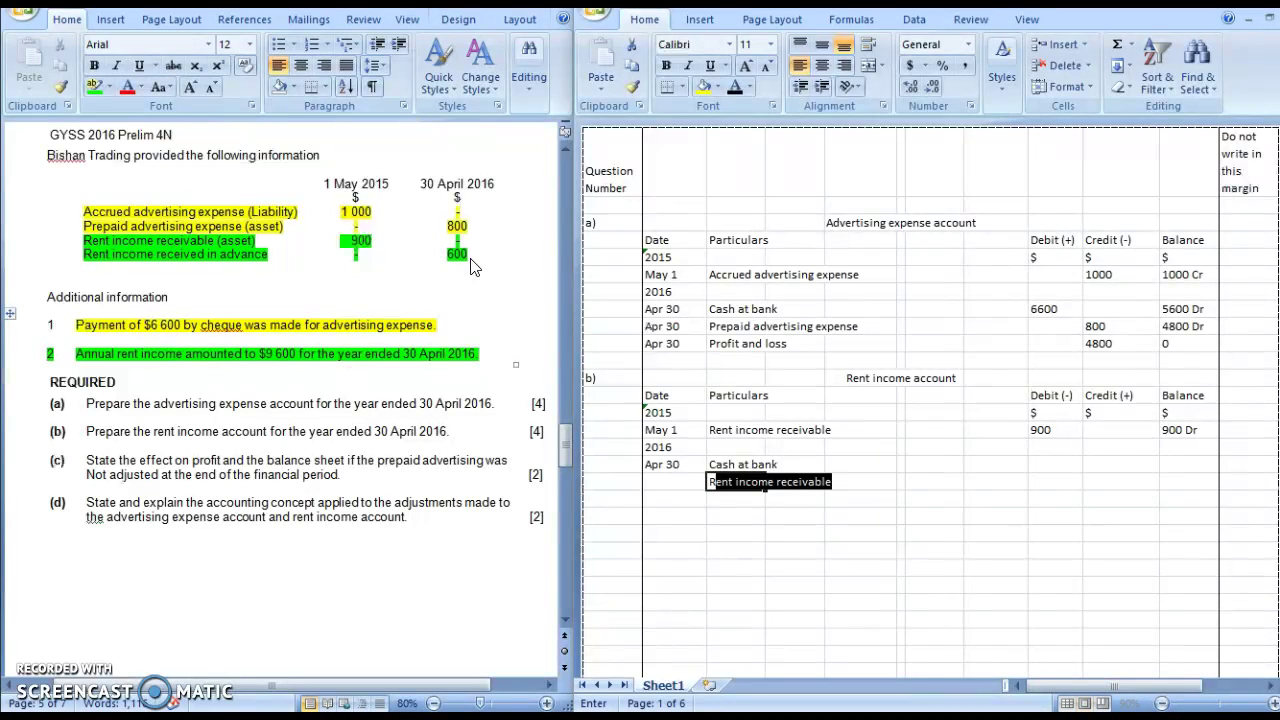
pyautogui.write('e received in advance')
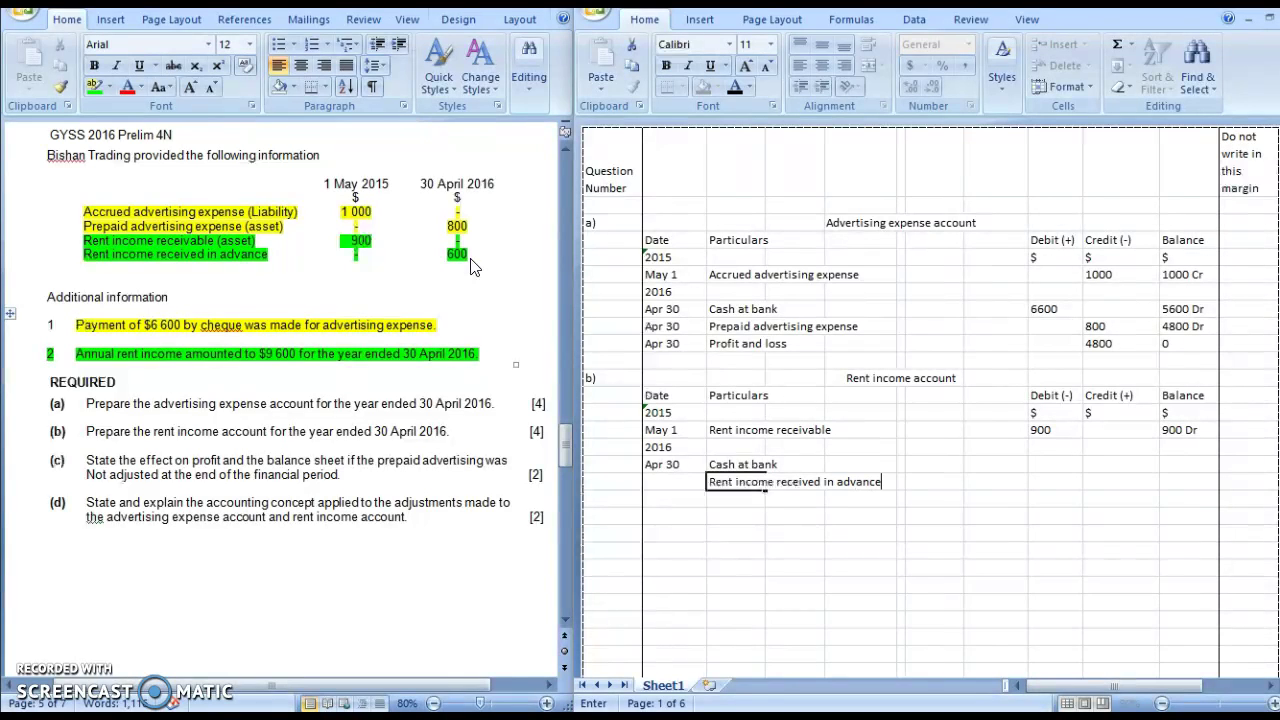
pyautogui.press('Tab')
pyautogui.press('Tab')
pyautogui.press('Tab')
pyautogui.press('Tab')
pyautogui.write('600')
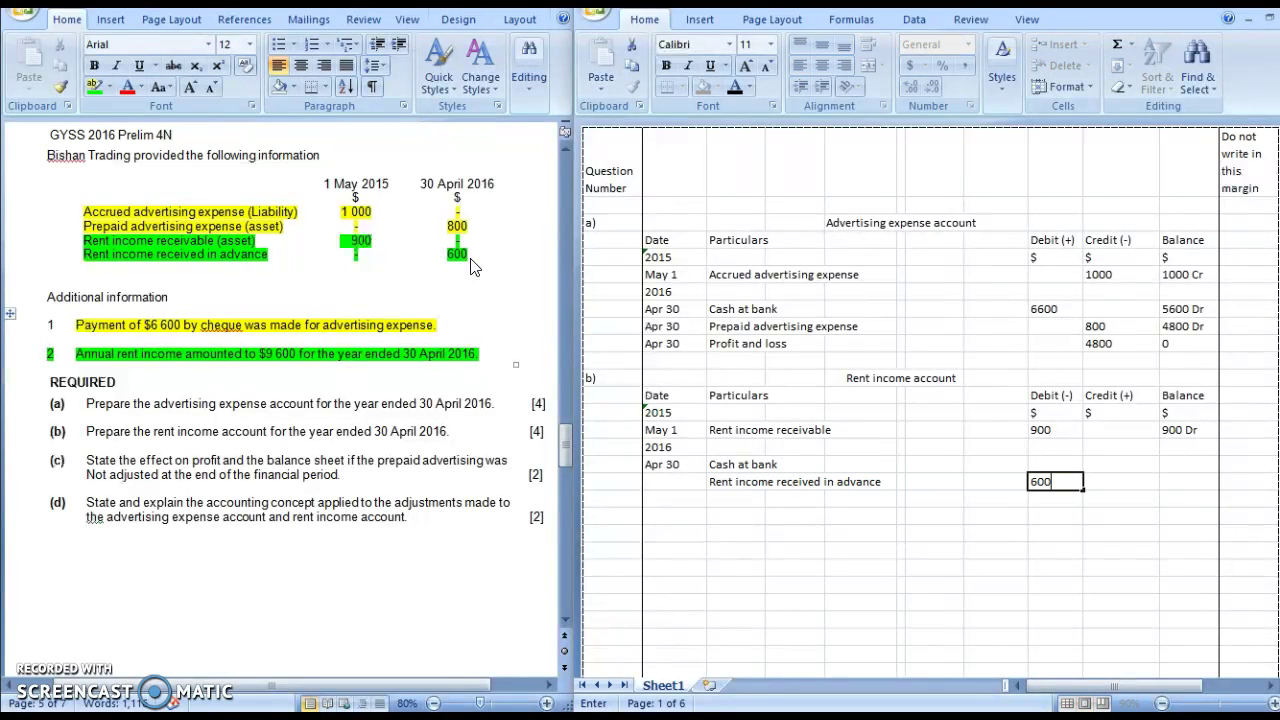
pyautogui.press('Return')
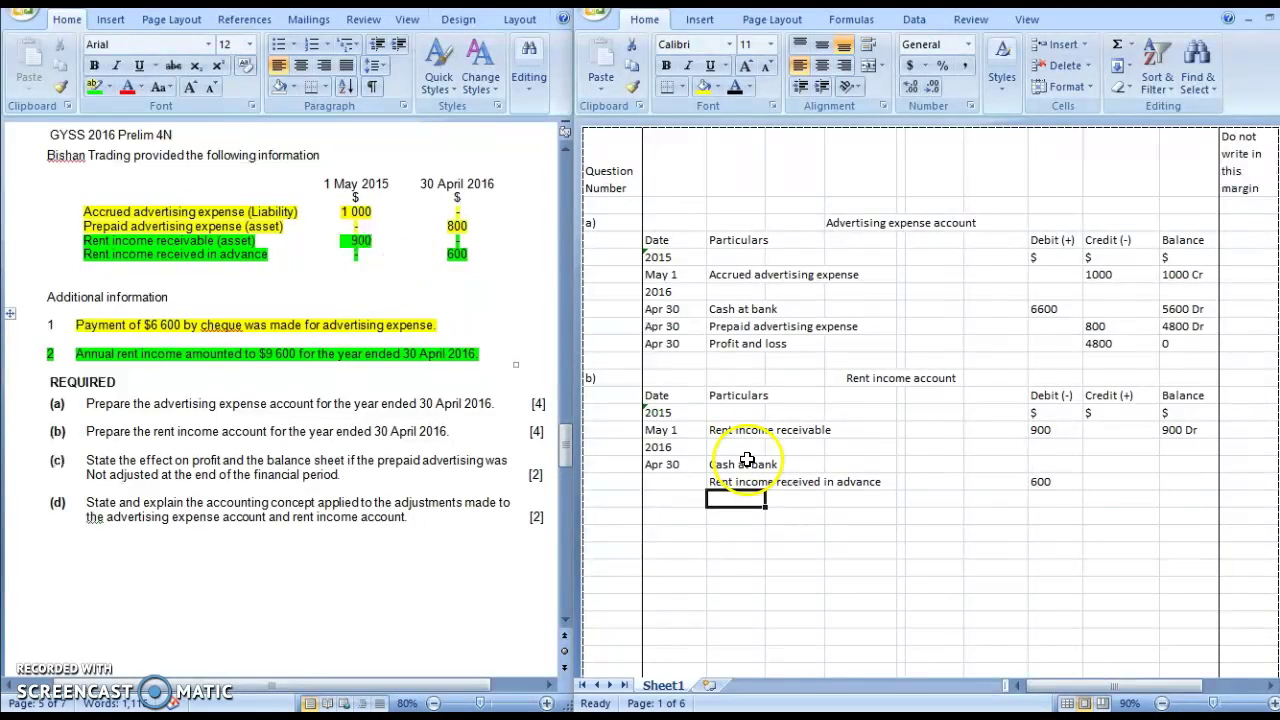
pyautogui.click(672, 485)
pyautogui.write("'Apr 30")
pyautogui.press('Return')
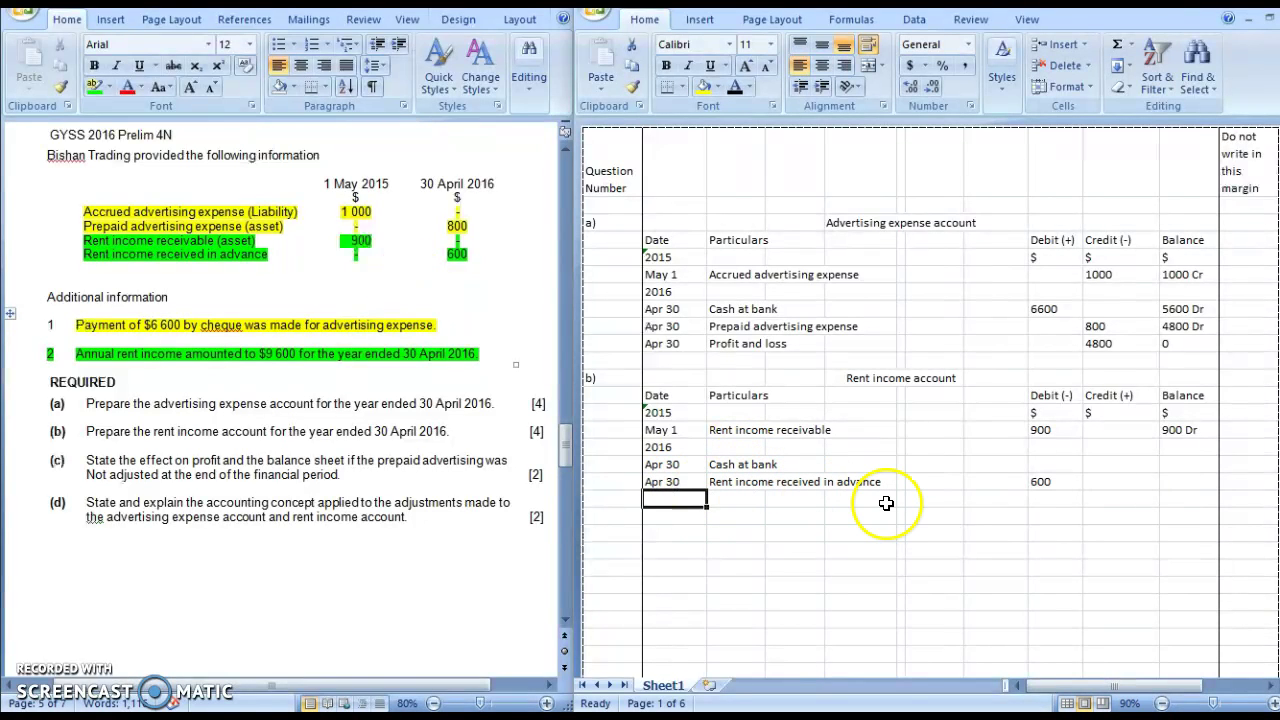
# Append "(liability)" to the rent income received in advance label in the question's table.
pyautogui.click(256, 244)
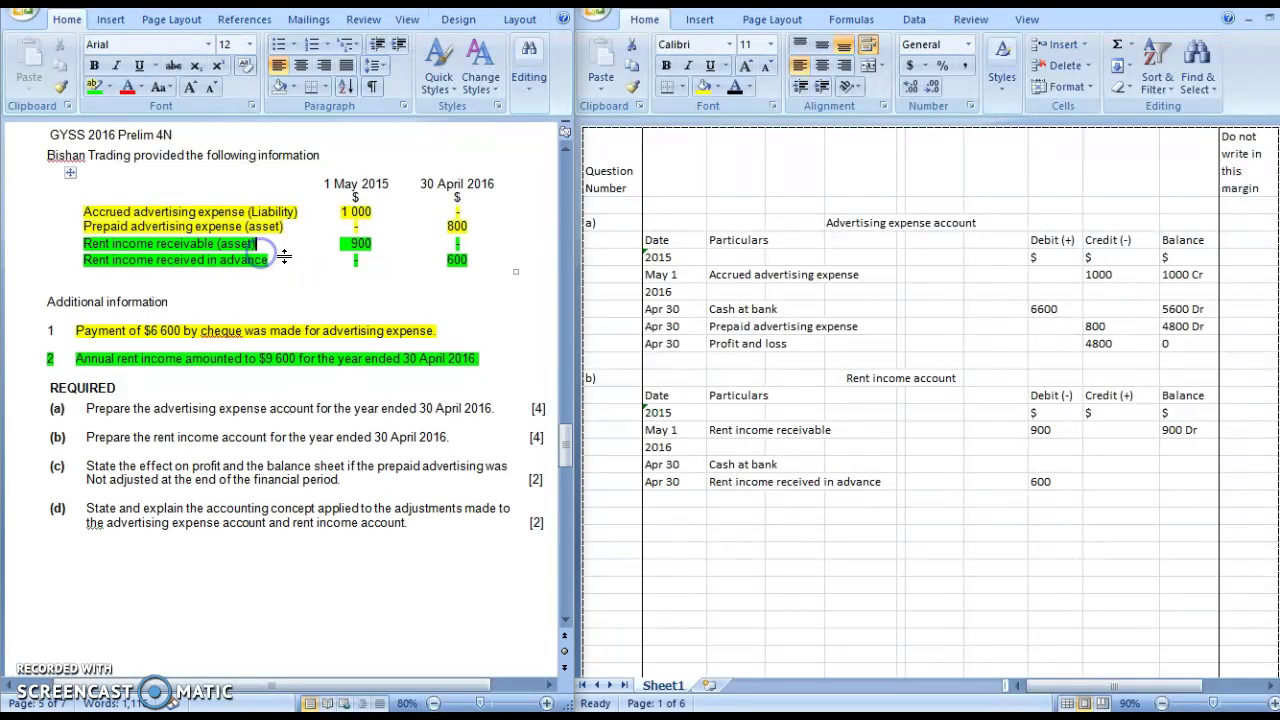
pyautogui.click(284, 257)
pyautogui.write('(liability)')
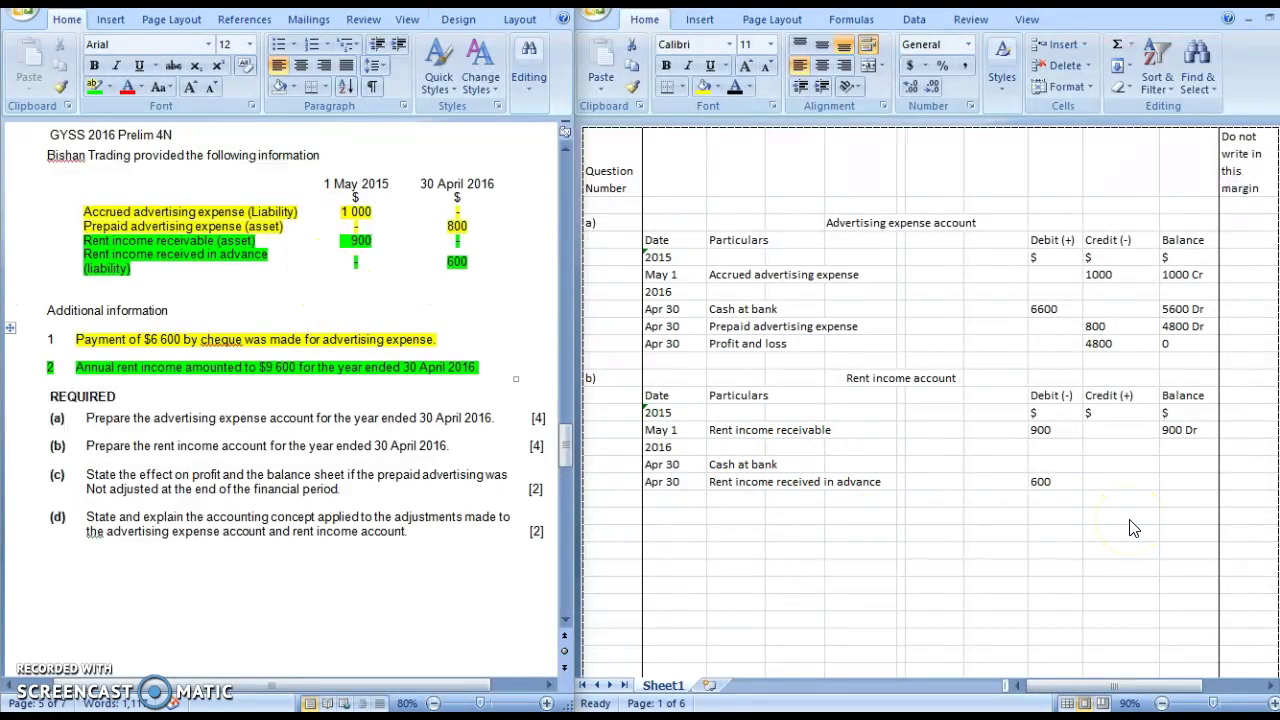
# Add an Apr 30 row to the rent income account with the particulars "Profit and loss", a debit of 9600 and a balance of 0.
pyautogui.click(1058, 490)
pyautogui.click(672, 498)
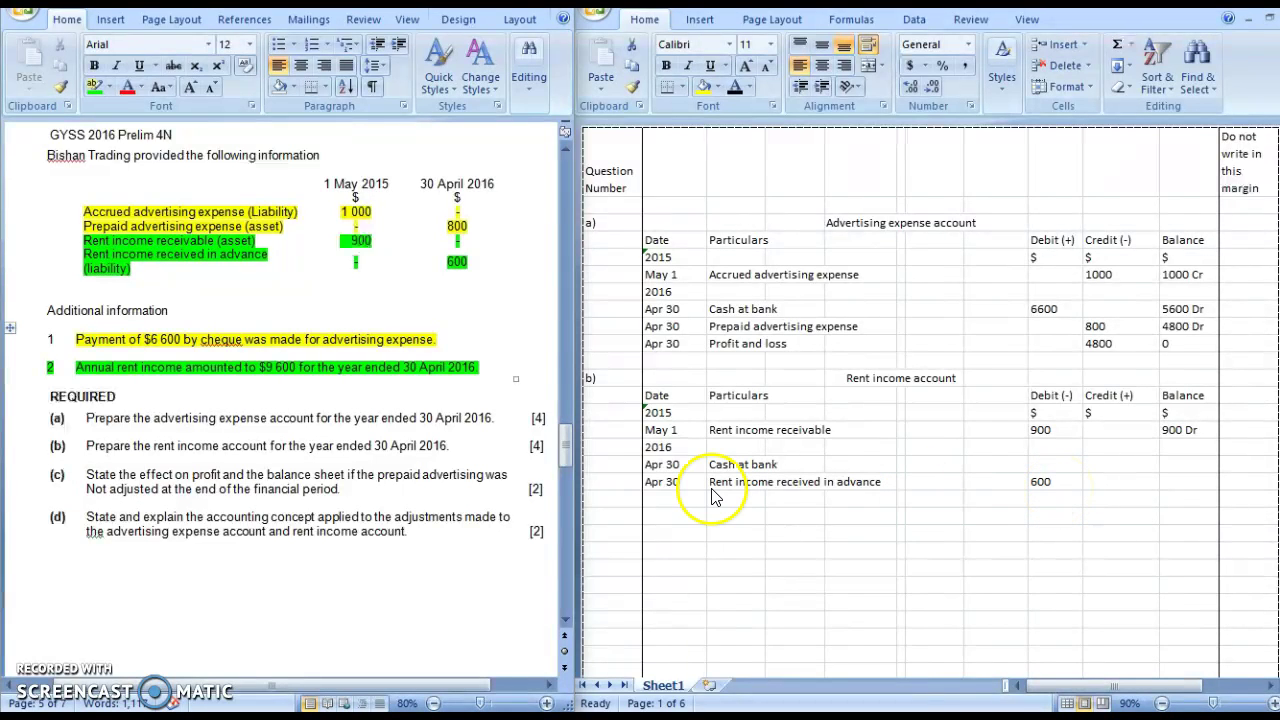
pyautogui.write("'Apr 30")
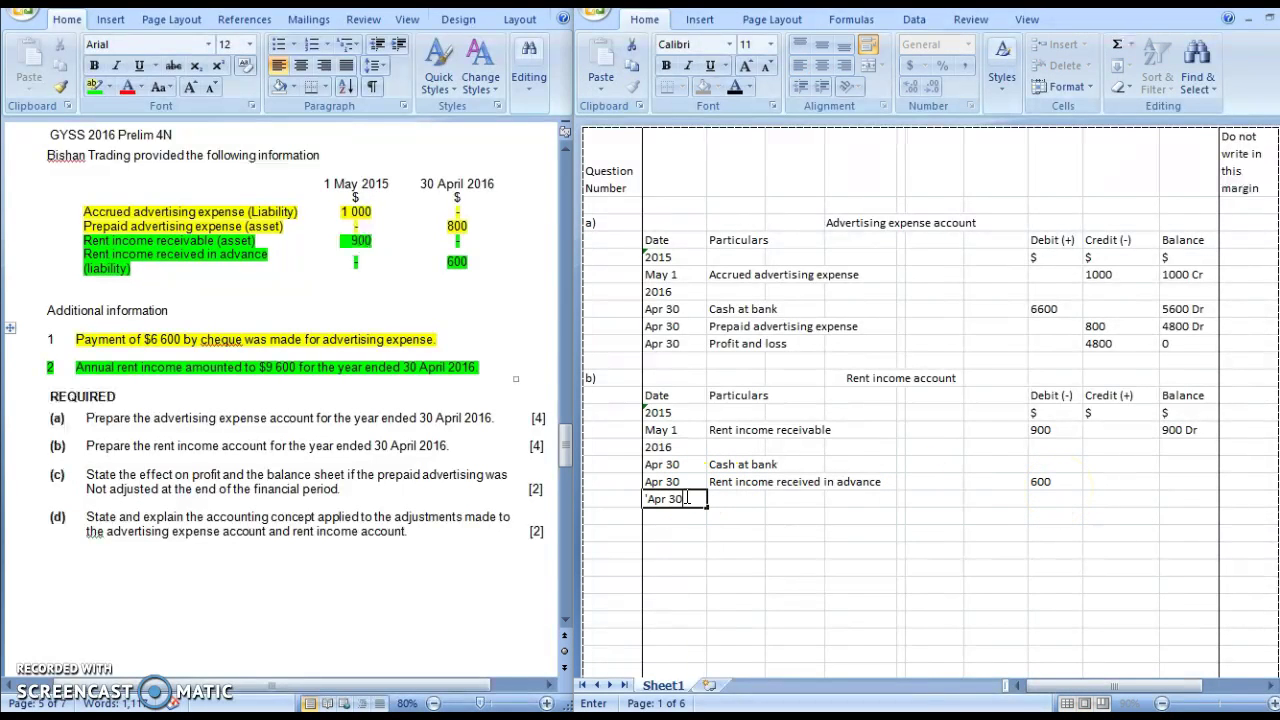
pyautogui.press('Tab')
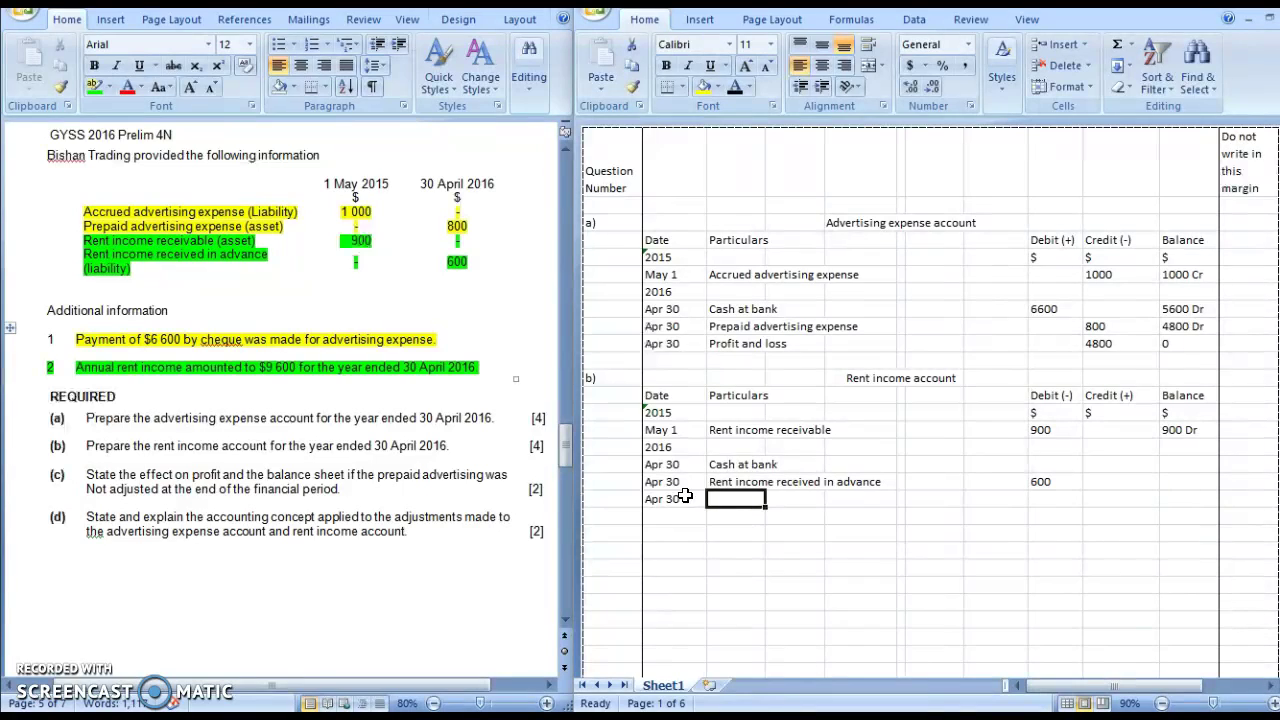
pyautogui.write('Profit and loss')
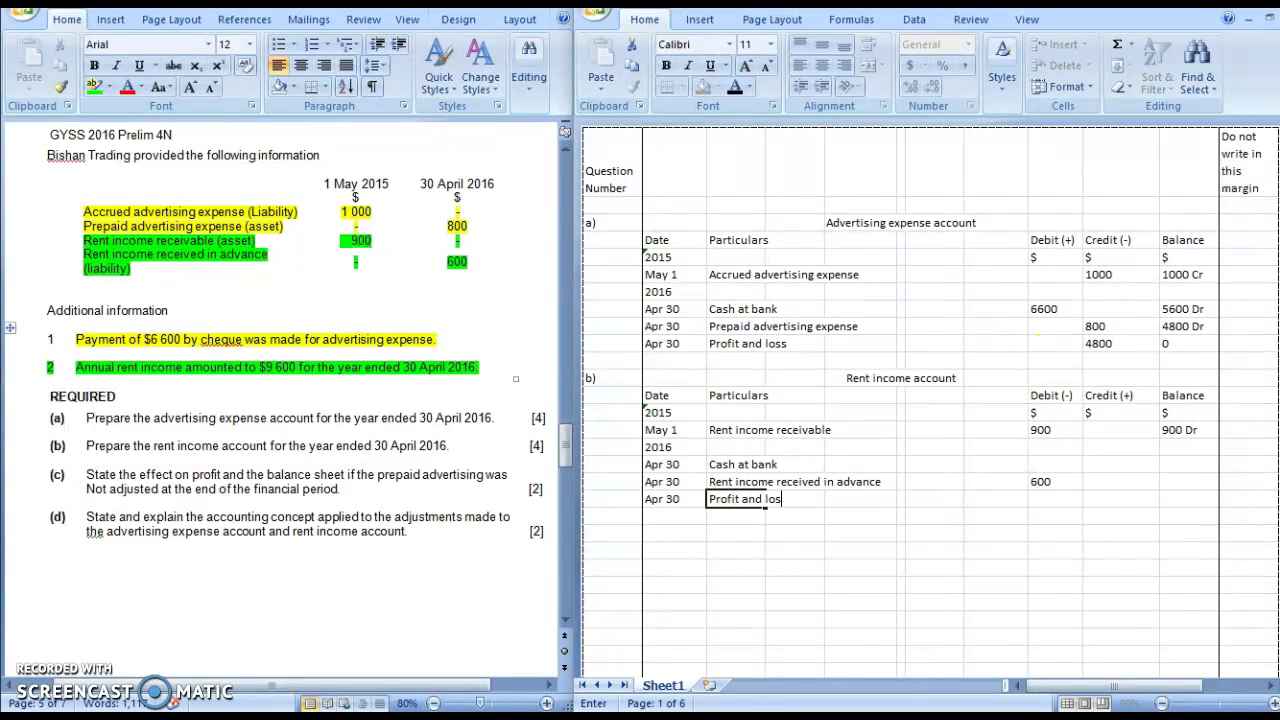
pyautogui.press('Tab')
pyautogui.press('Tab')
pyautogui.press('Tab')
pyautogui.press('Tab')
pyautogui.press('Tab')
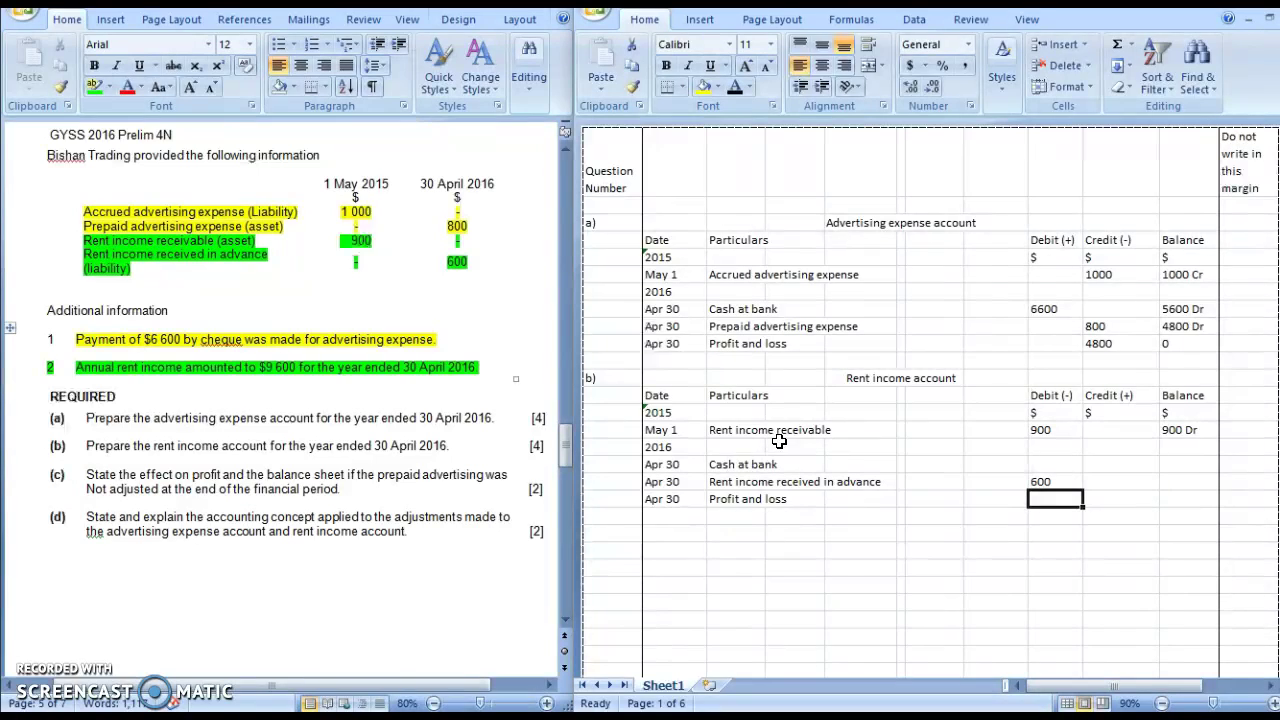
pyautogui.write('9600')
pyautogui.press('Tab')
pyautogui.press('Tab')
pyautogui.write('0')
pyautogui.press('Return')
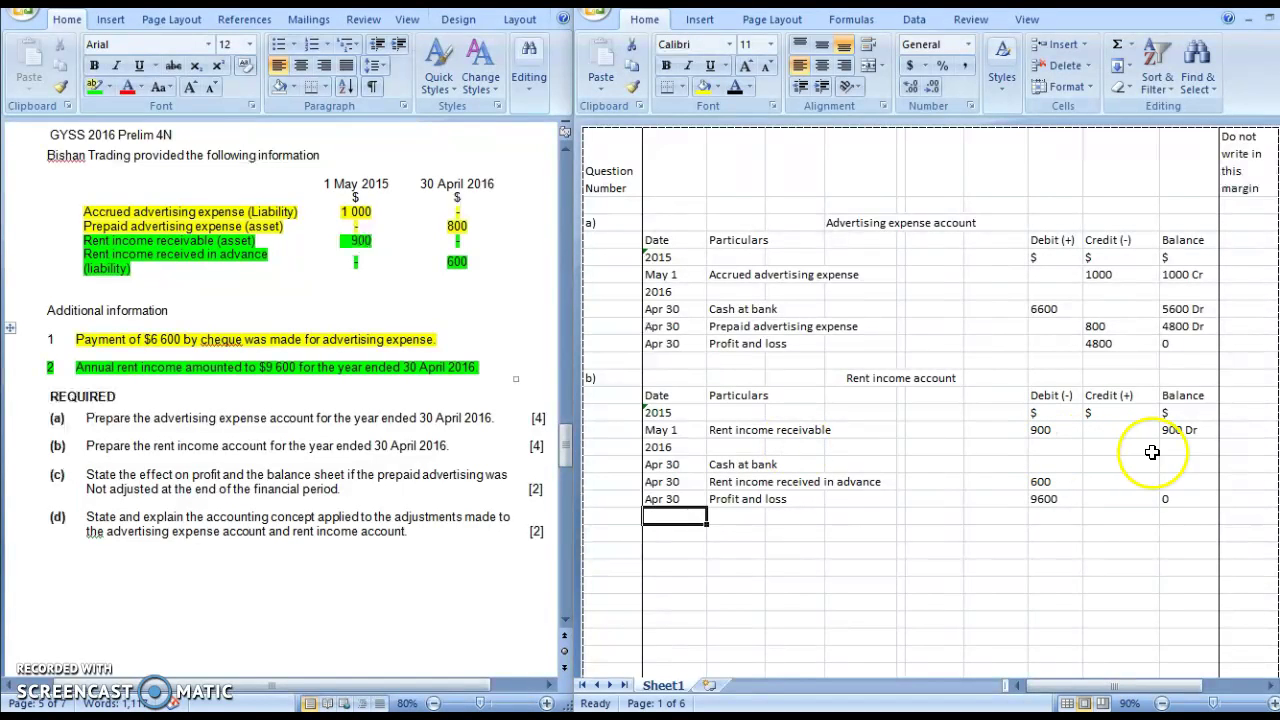
# Enter a balance of 9600 Cr on the rent income received in advance row of the rent income account.
pyautogui.click(1188, 481)
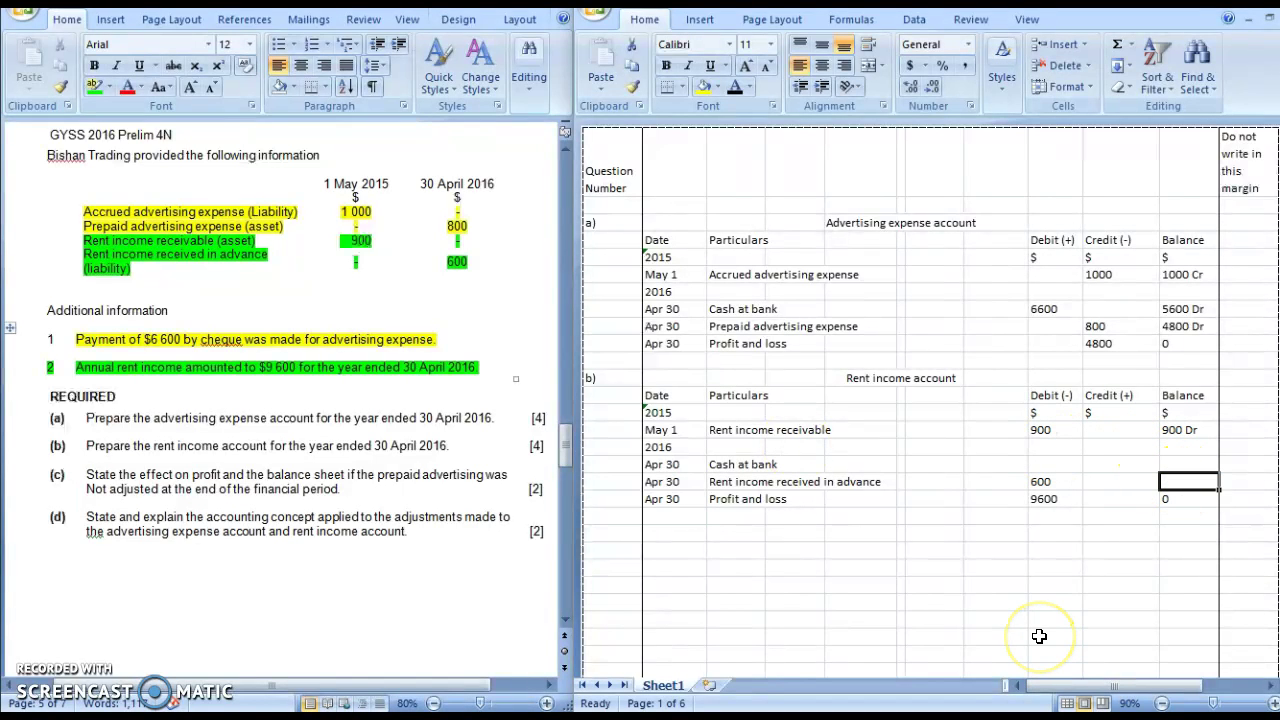
pyautogui.write('9600')
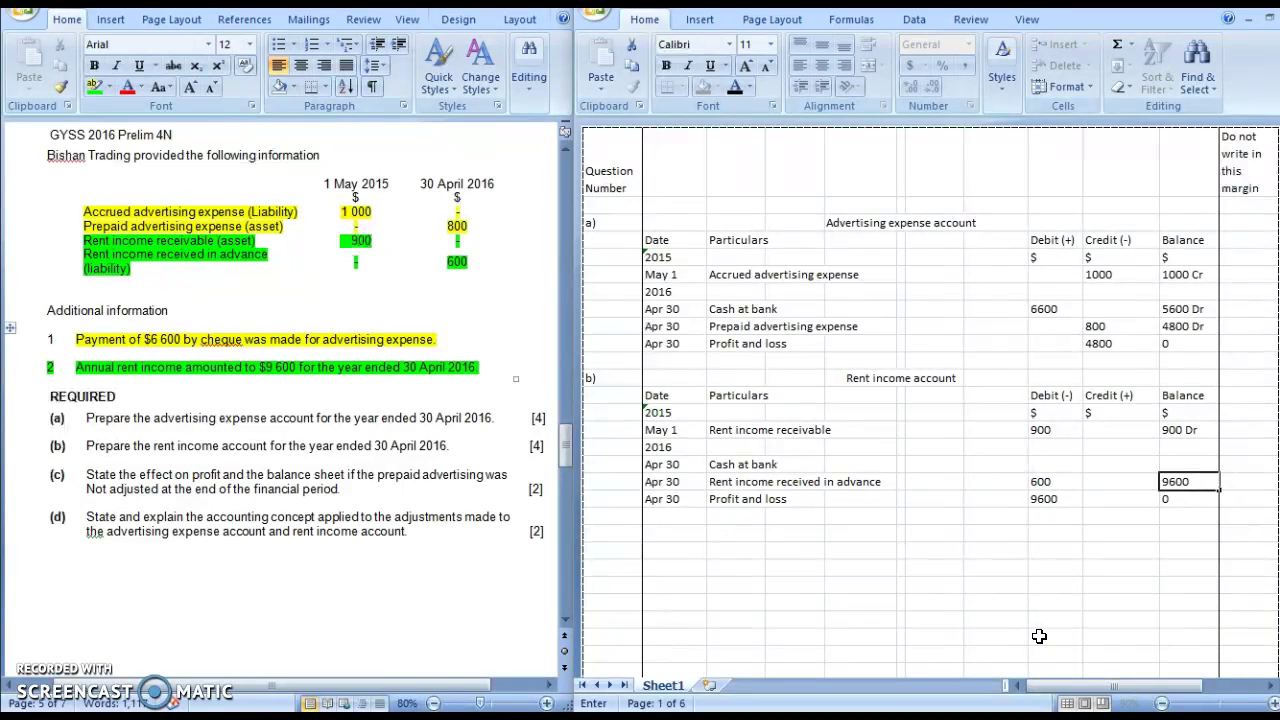
pyautogui.write(' Cr')
pyautogui.press('Return')
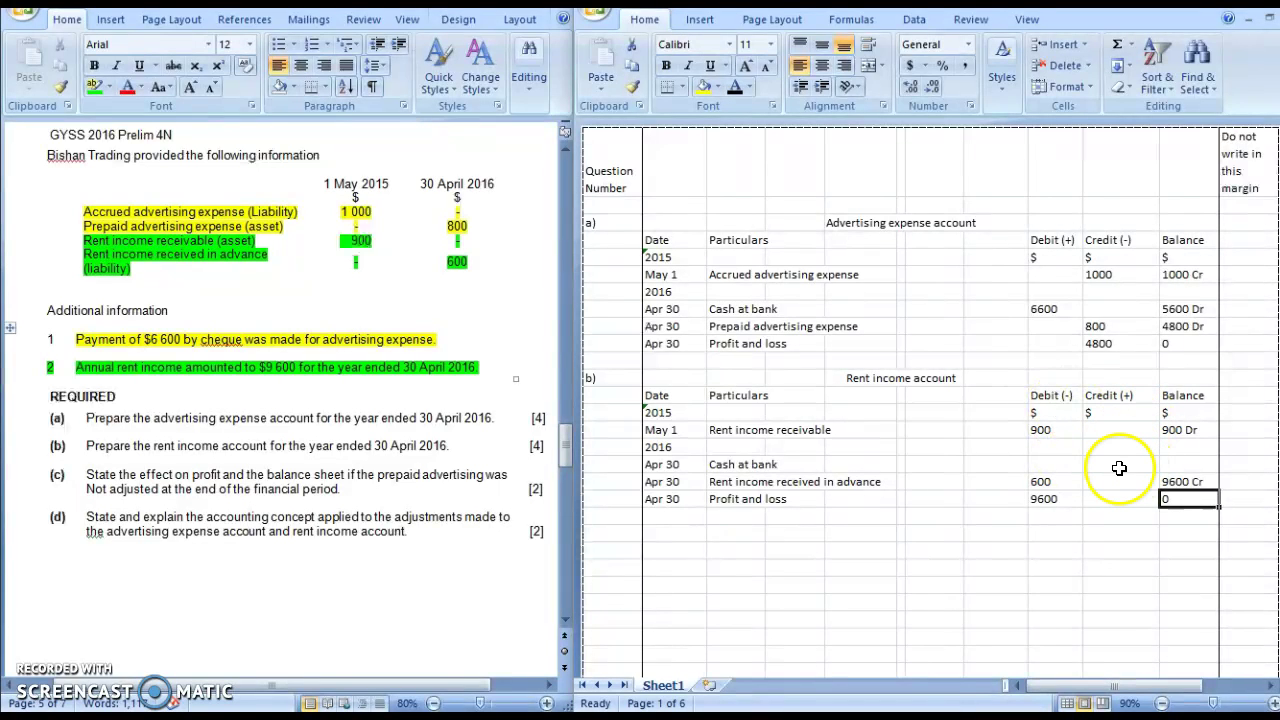
# Total the rent income account's debit entries with a sum formula two rows below the profit and loss row.
pyautogui.click(1044, 533)
pyautogui.write('=s')
pyautogui.press('Up')
pyautogui.press('Up')
pyautogui.hotkey('shift', 'Up')
pyautogui.hotkey('shift', 'Up')
pyautogui.hotkey('shift', 'Up')
pyautogui.hotkey('shift', 'Up')
pyautogui.press('Return')
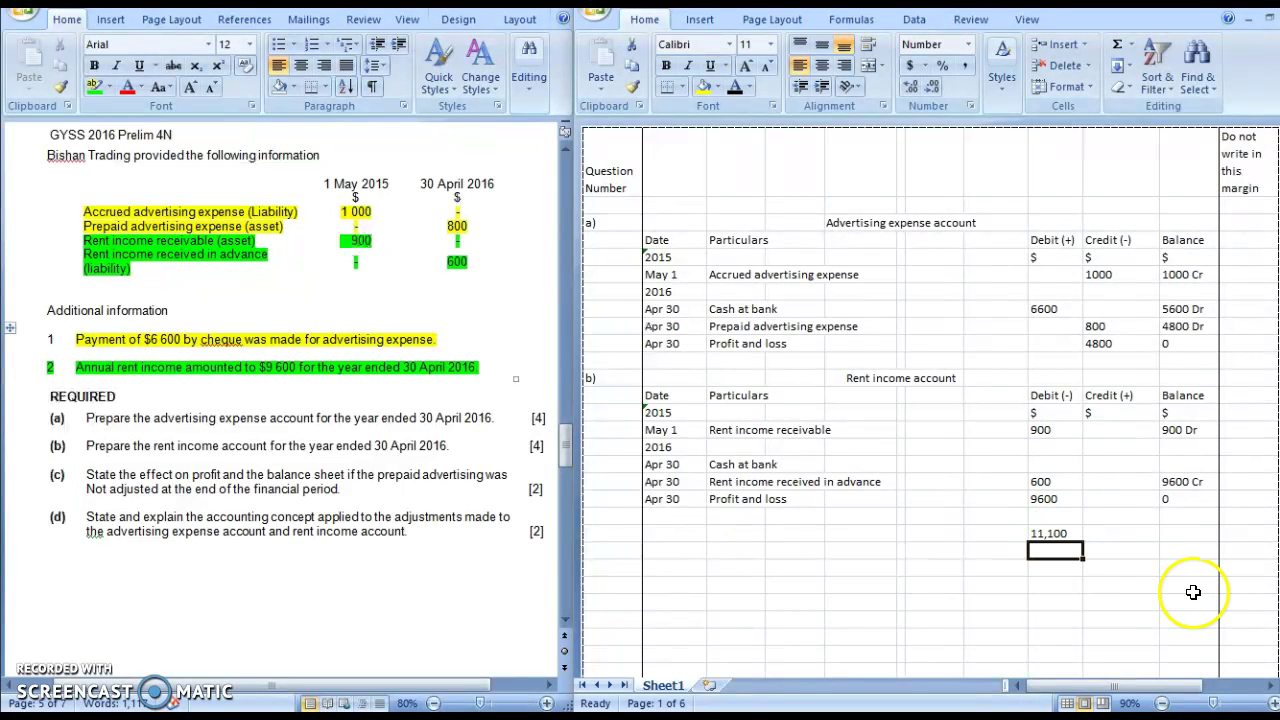
# Enter 11100 as the matching credit total beside the debit total of the rent income account.
pyautogui.click(1125, 535)
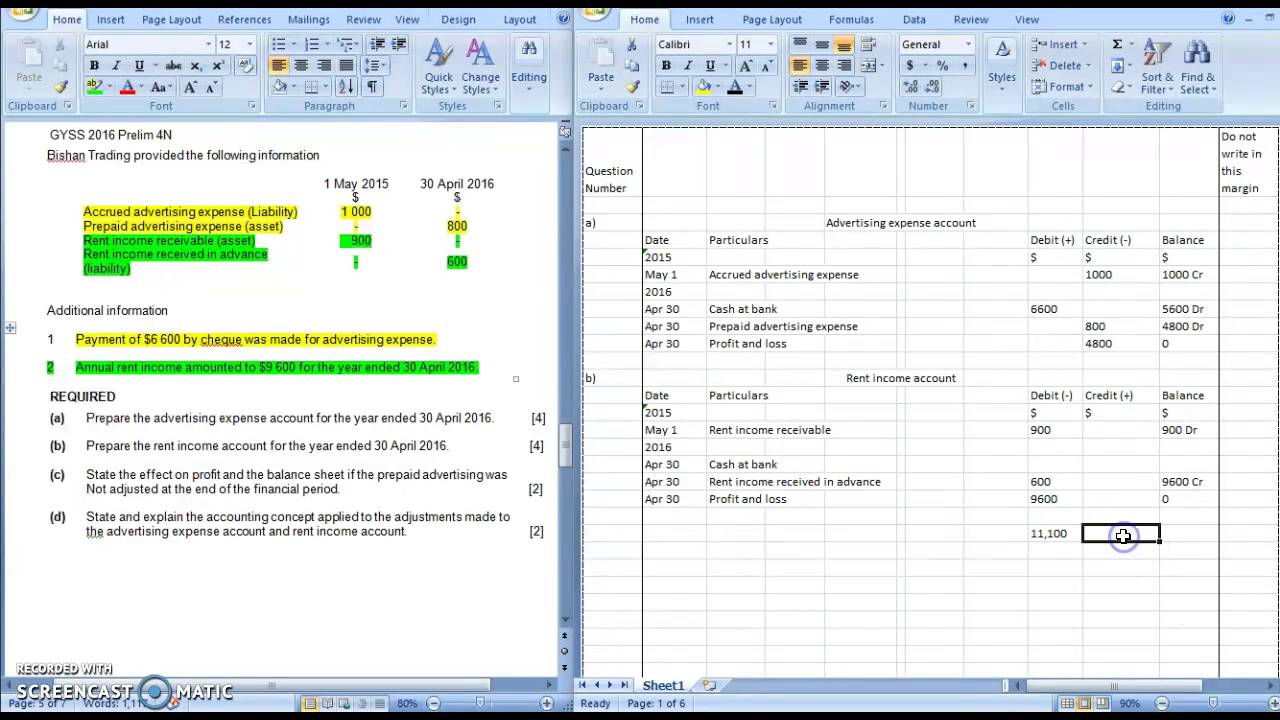
pyautogui.write('11')
pyautogui.write('000')
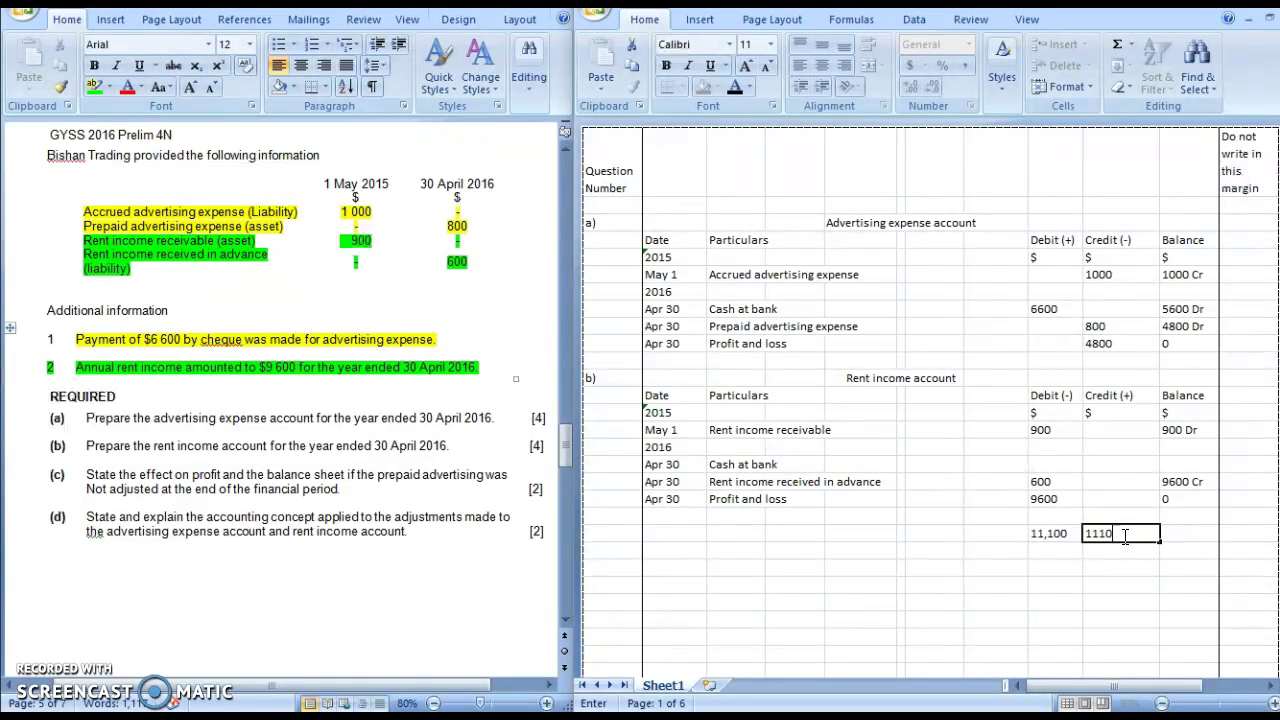
pyautogui.press('Return')
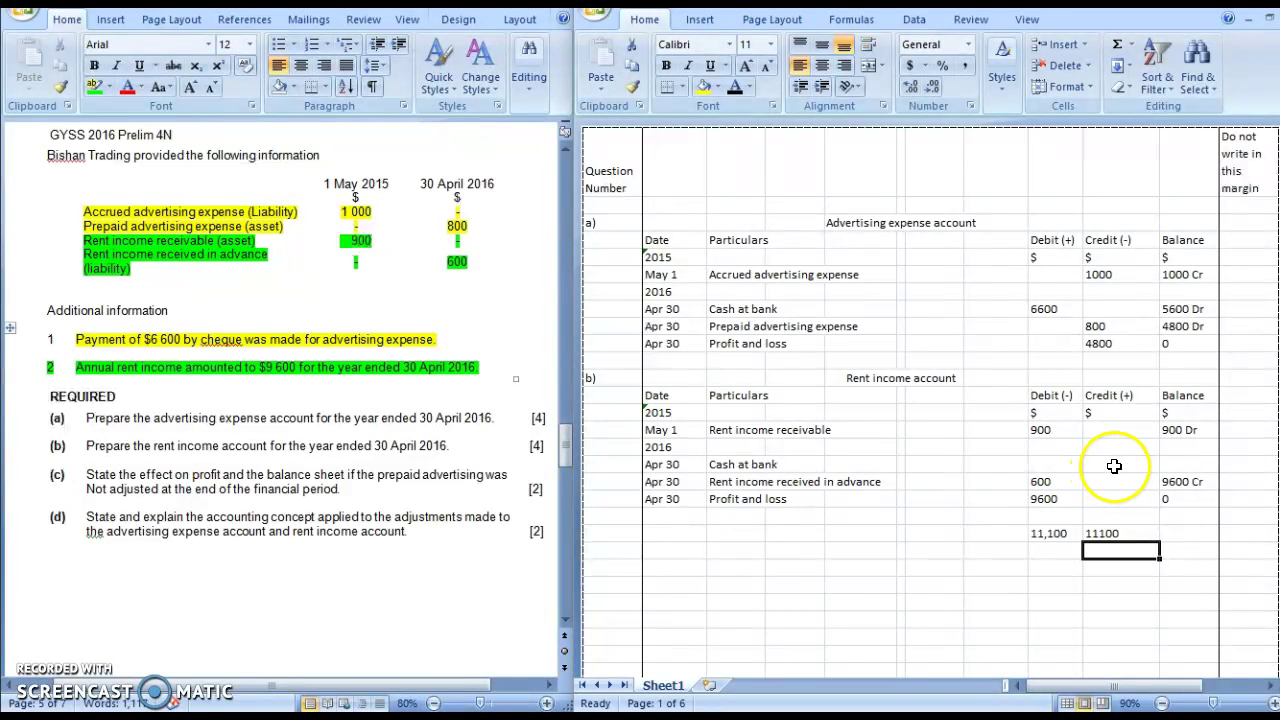
# Complete the rent income account's cash at bank row with a credit of 11100 and a balance of 10200 Cr.
pyautogui.click(1114, 466)
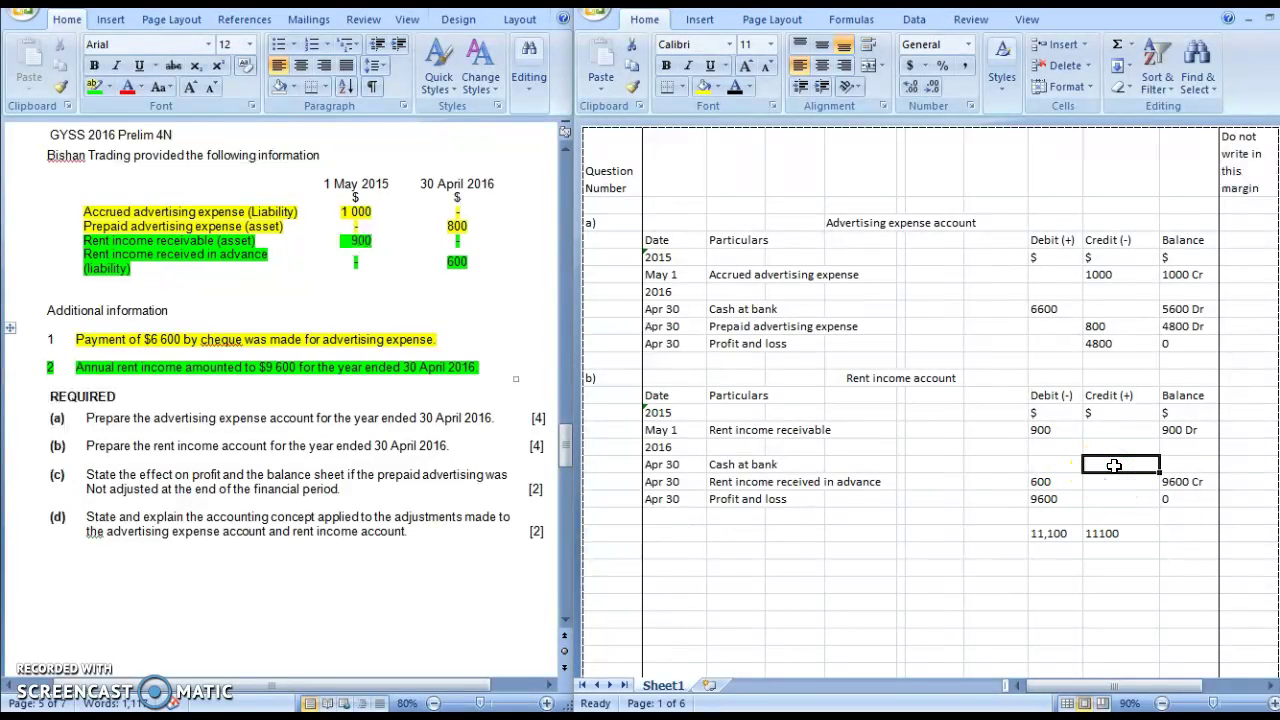
pyautogui.write('11')
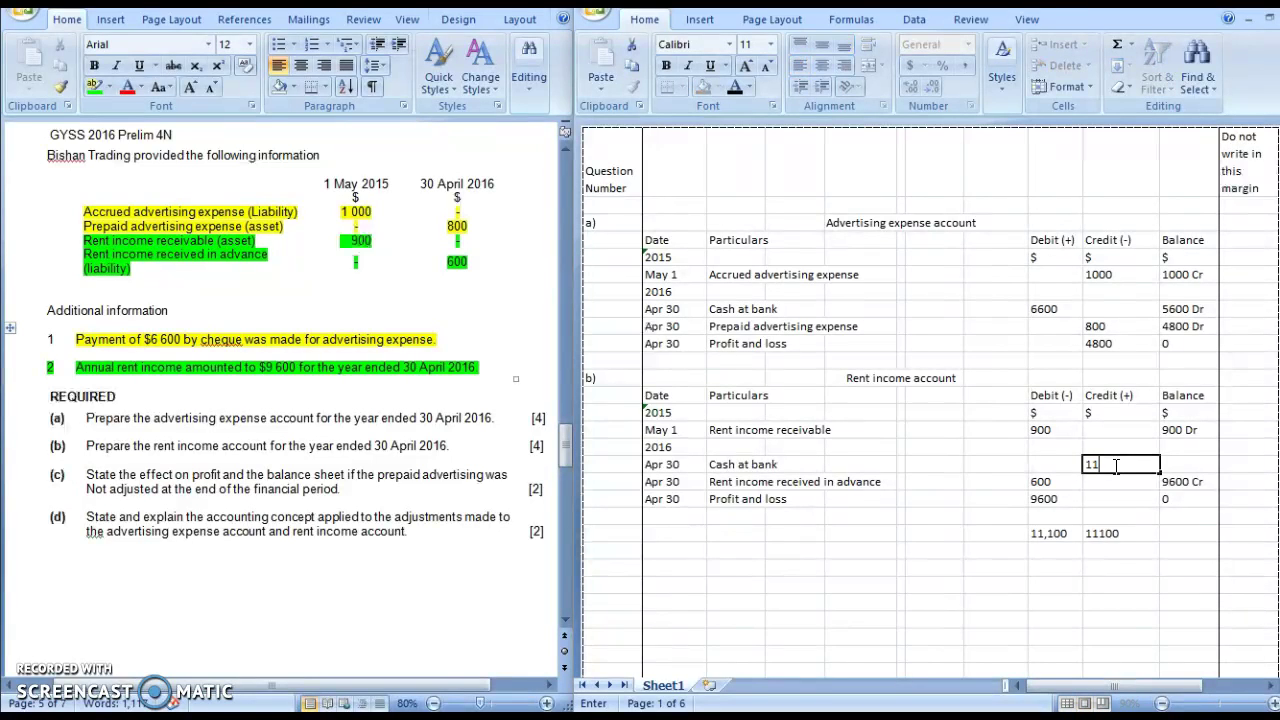
pyautogui.write('100')
pyautogui.press('Tab')
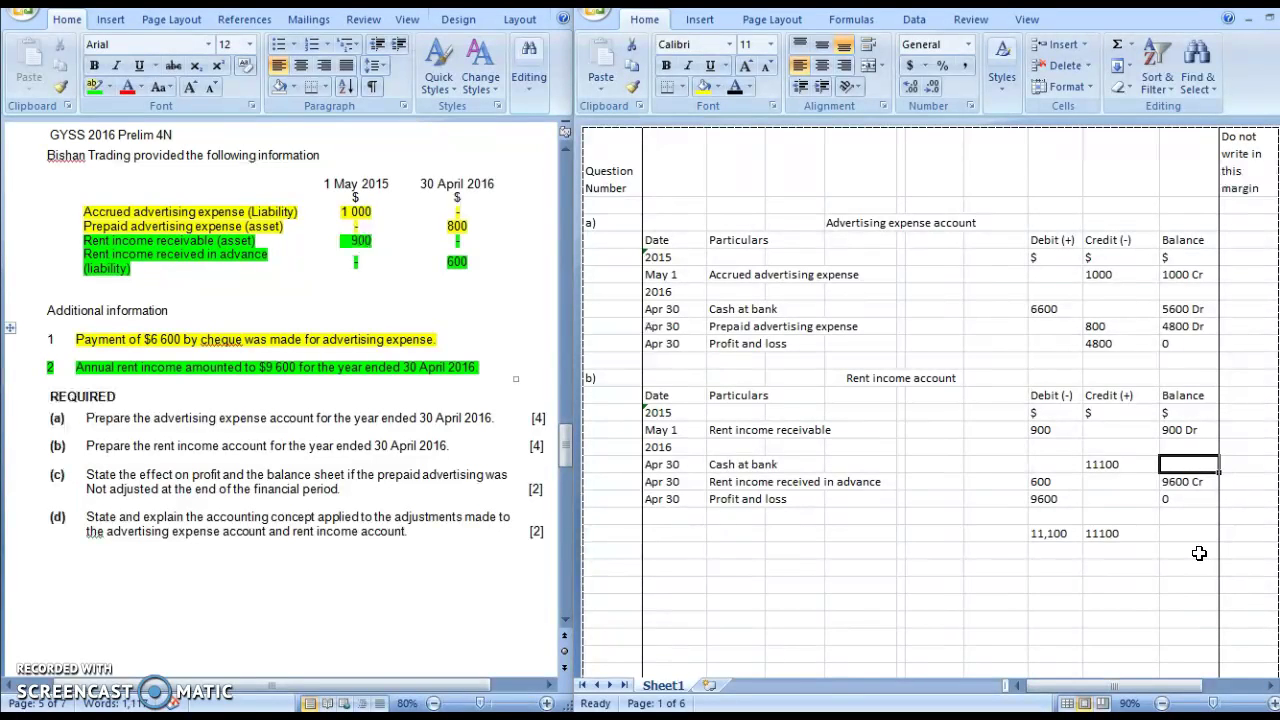
pyautogui.write('10200 Cr')
pyautogui.press('Return')
pyautogui.press('Left')
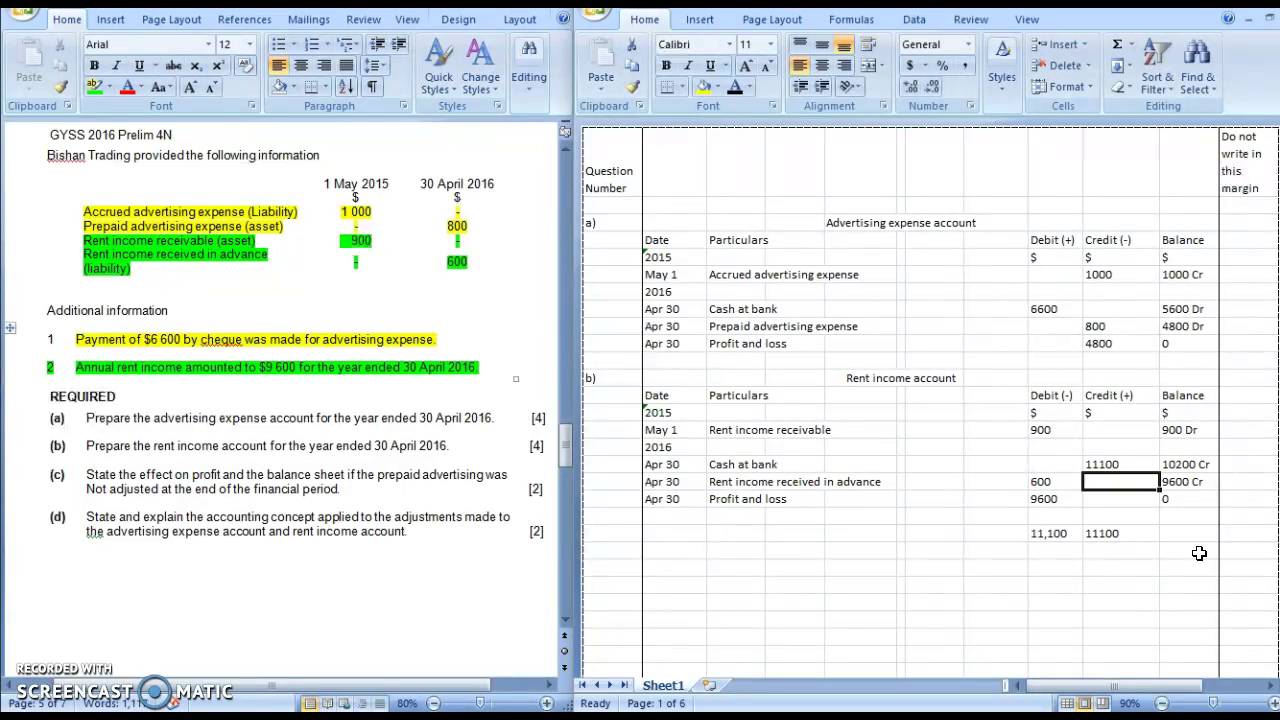
pyautogui.click(887, 618)
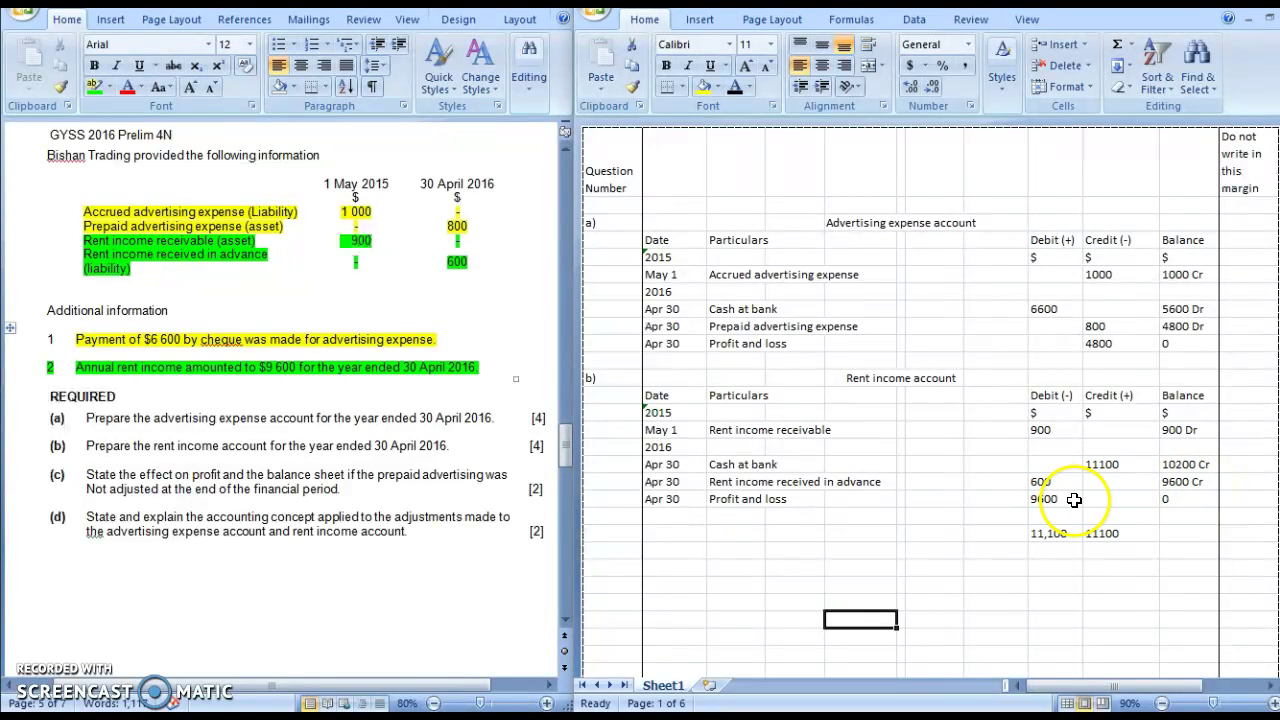
# Clear the debit and credit totals beneath the rent income account.
pyautogui.moveTo(1140, 538); pyautogui.dragTo(1071, 538)
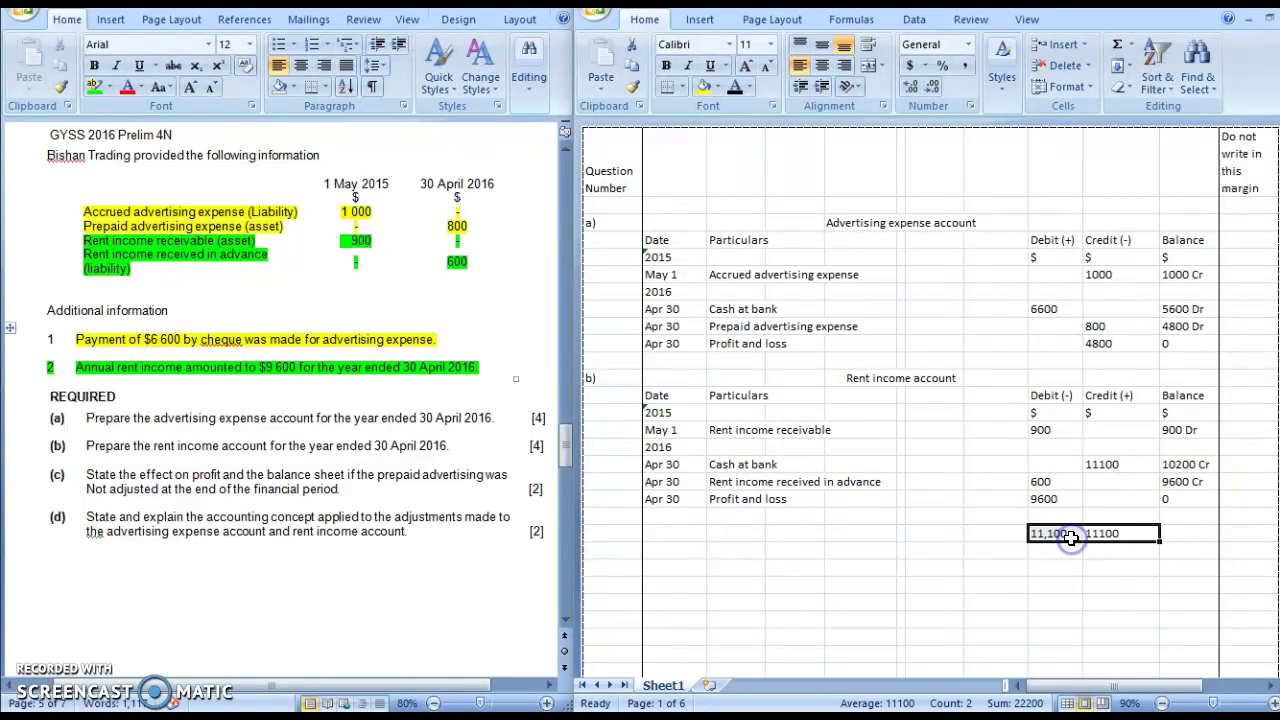
pyautogui.press('Delete')
pyautogui.click(751, 549)
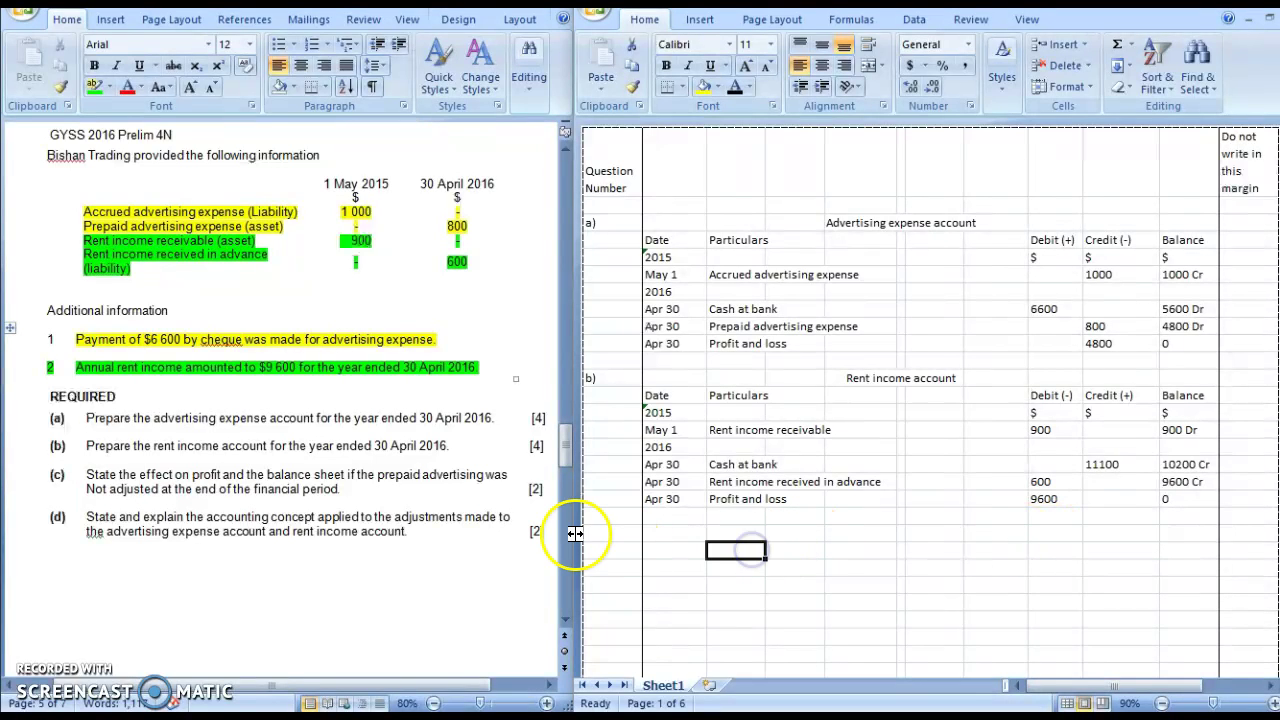
# Label the start of the next answer "c)" in the question number column, two rows below the rent income account's profit and loss row.
pyautogui.click(618, 534)
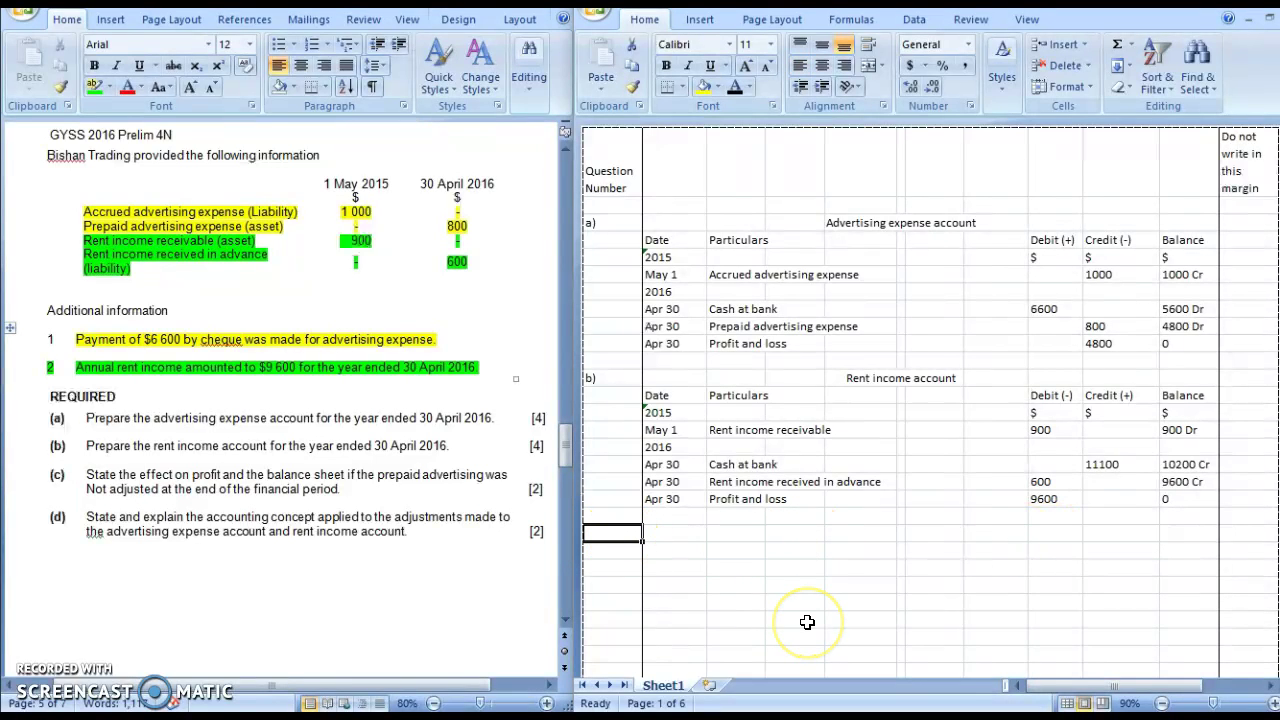
pyautogui.write('c)')
pyautogui.press('Return')
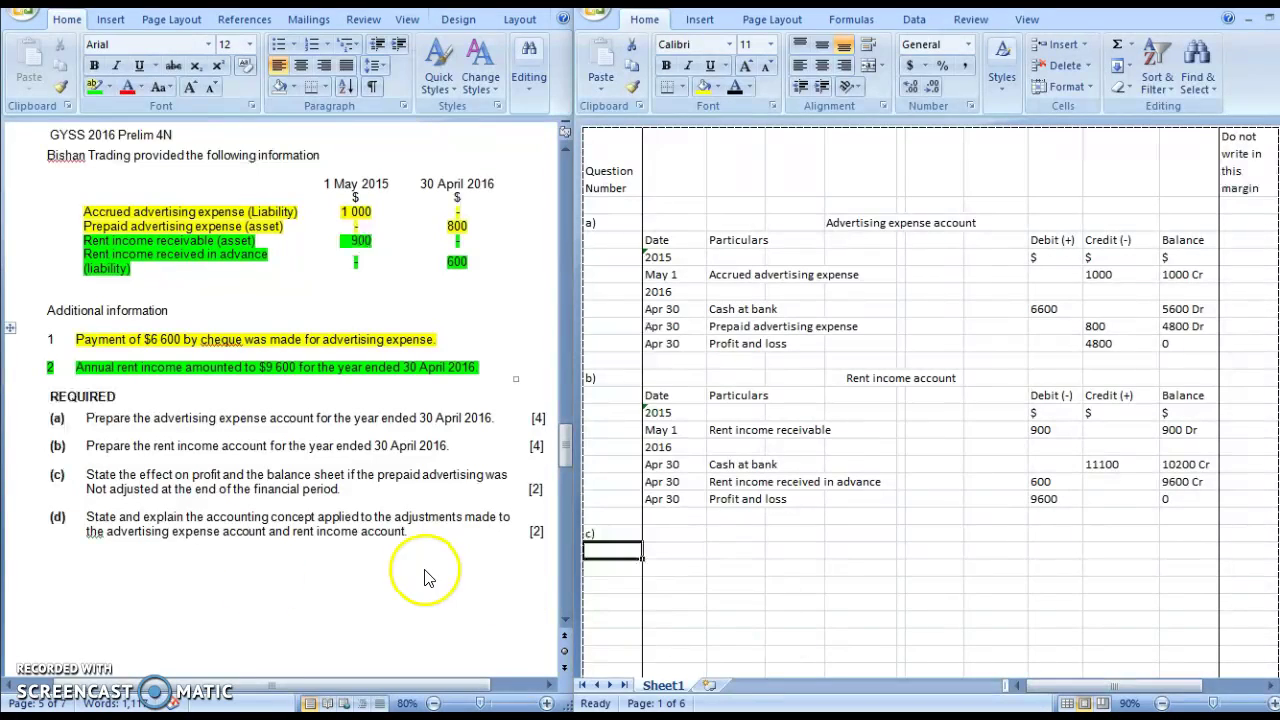